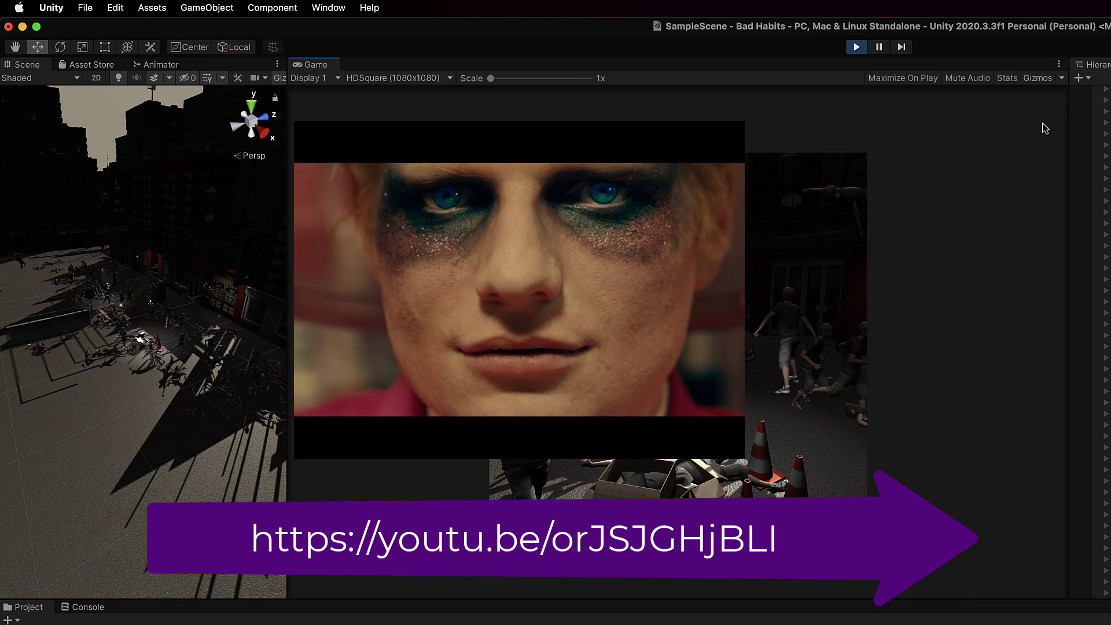
- Stop the running game preview with Cmd+P
key(super+p)
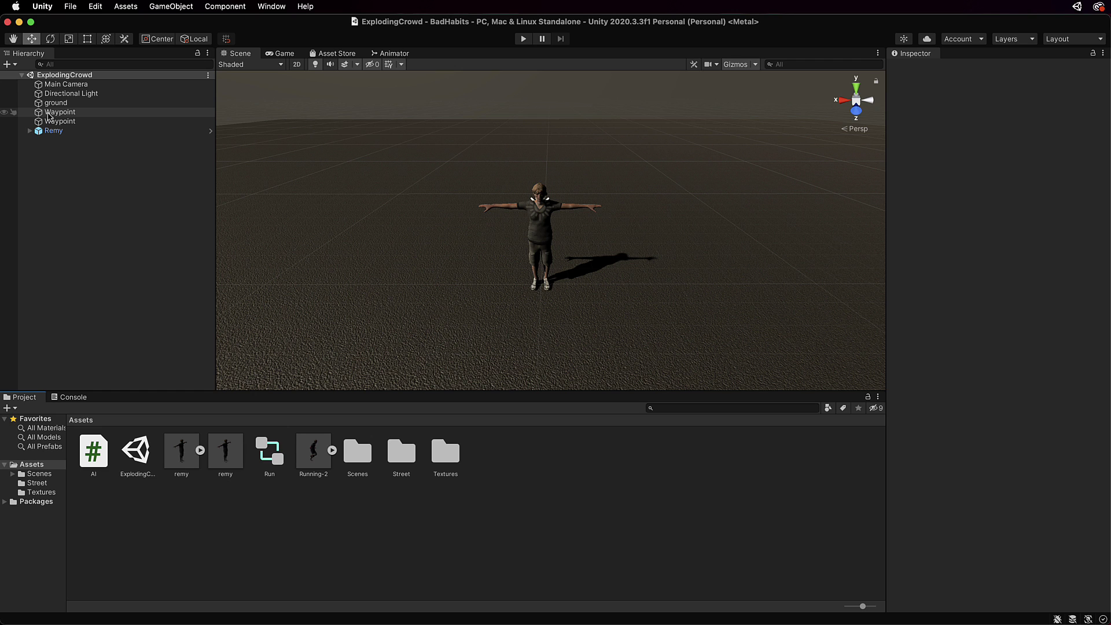
click(61, 113)
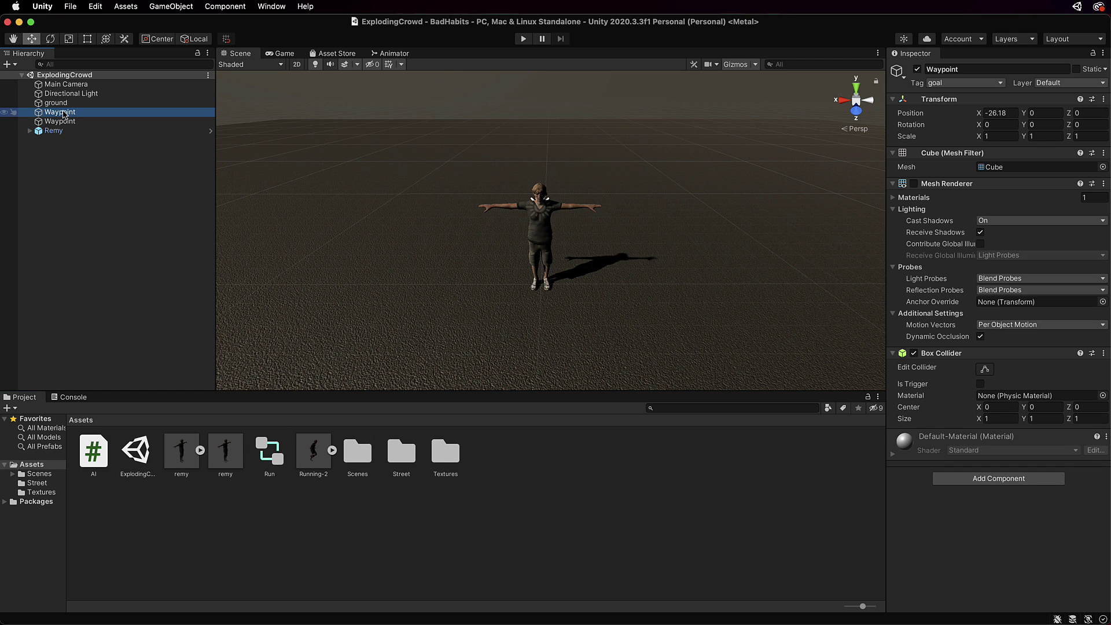
double_click(63, 113)
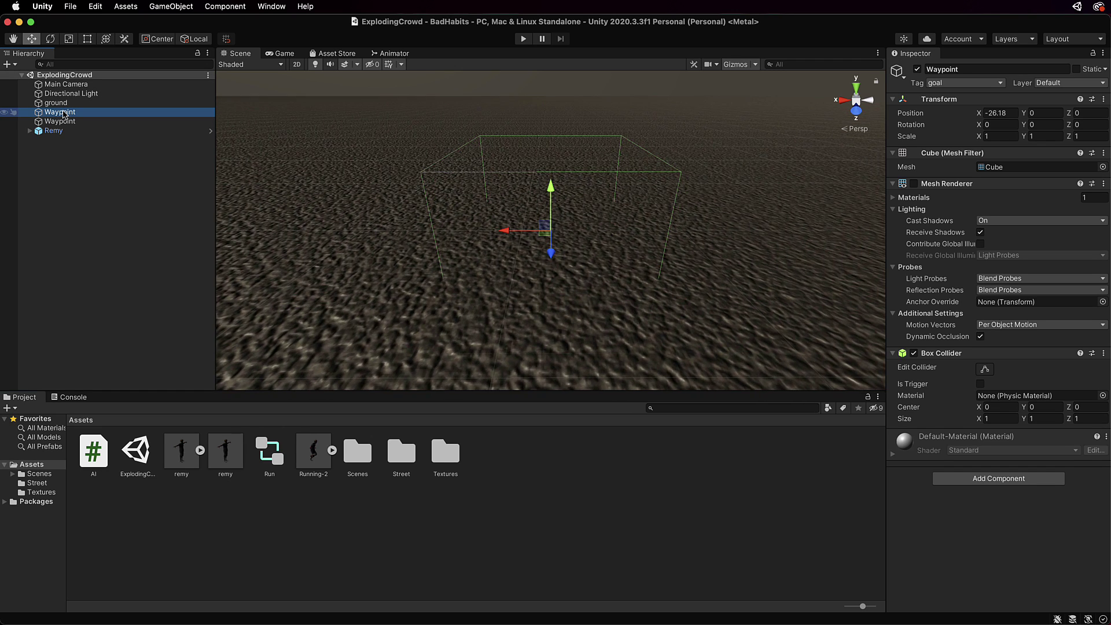
double_click(66, 123)
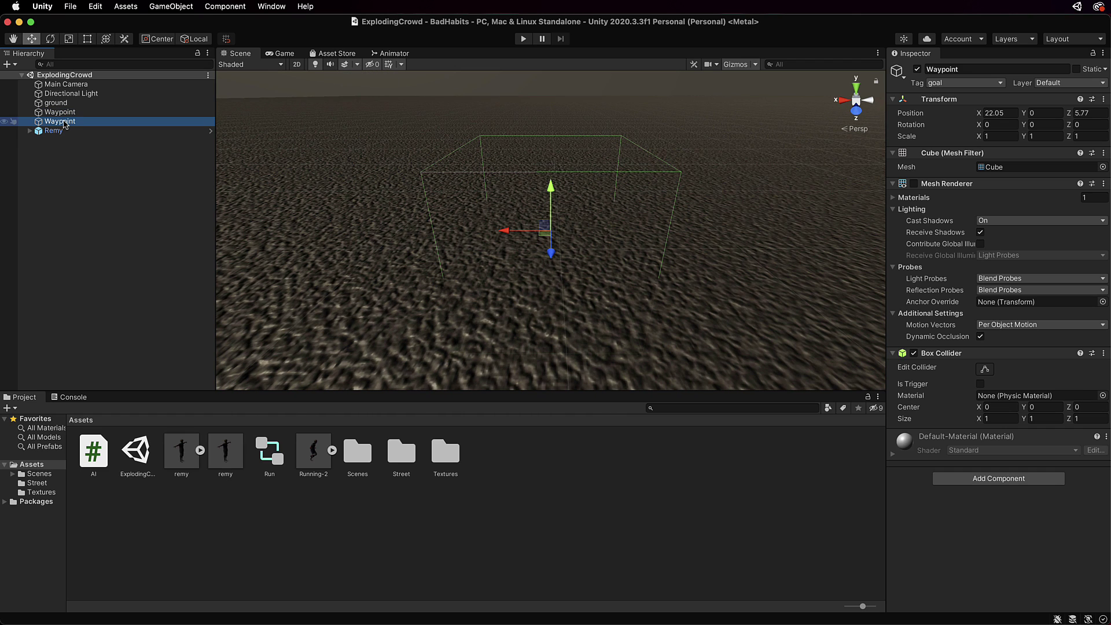
click(56, 132)
double_click(57, 131)
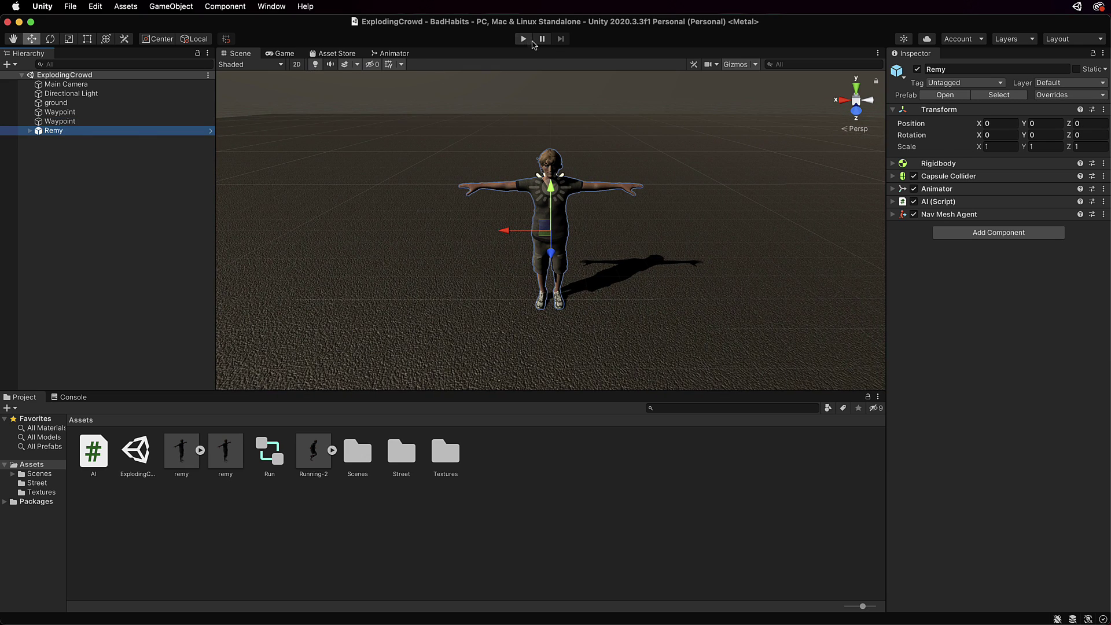
click(525, 39)
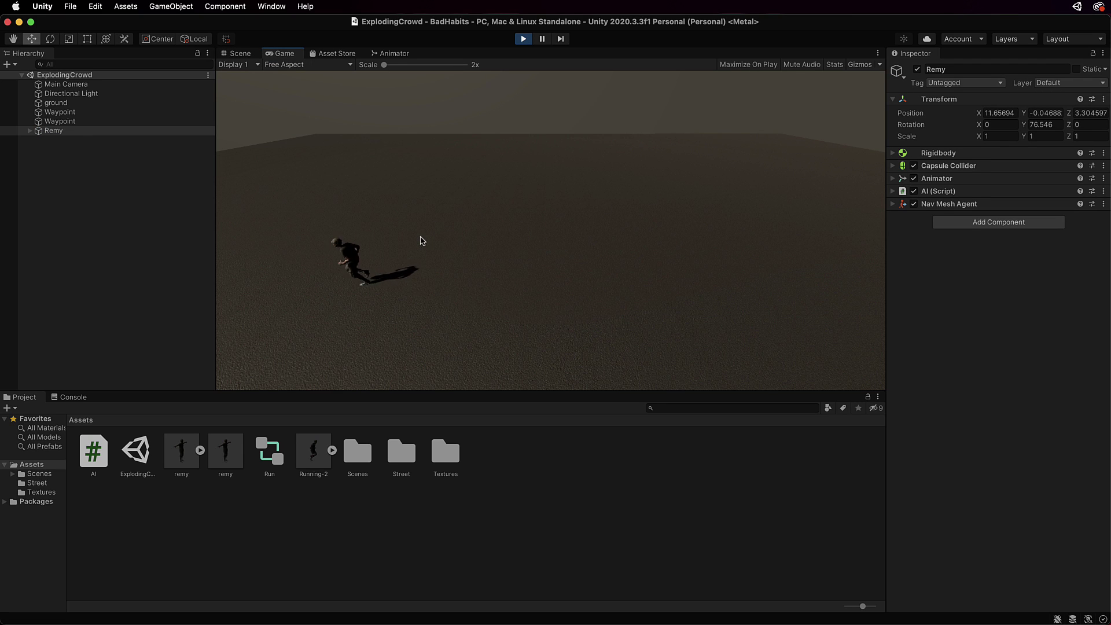
click(238, 53)
key(f)
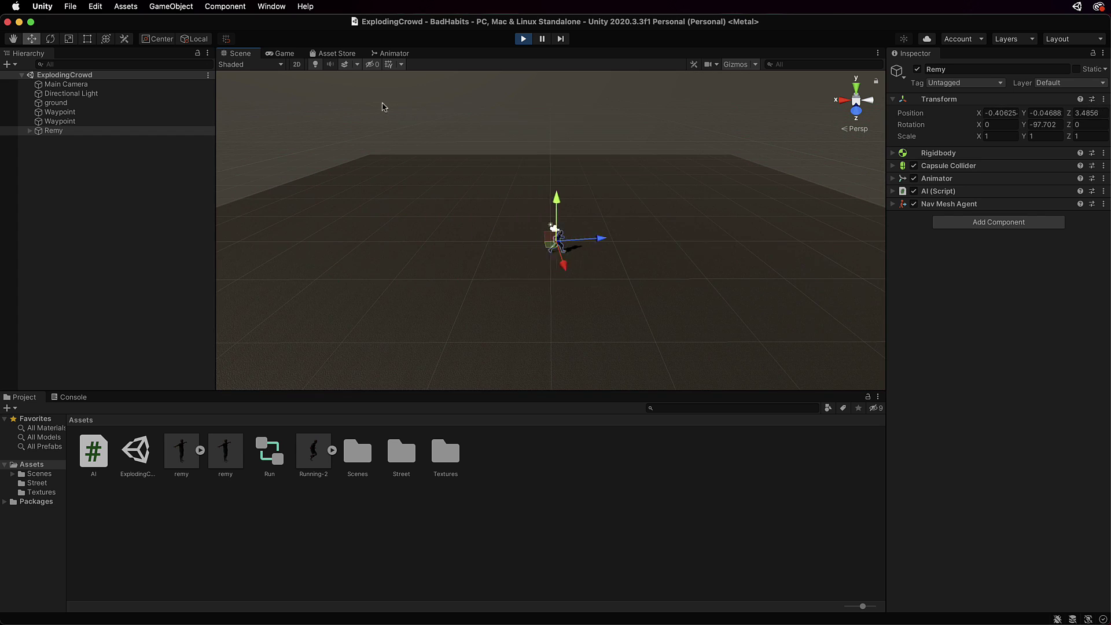
click(524, 39)
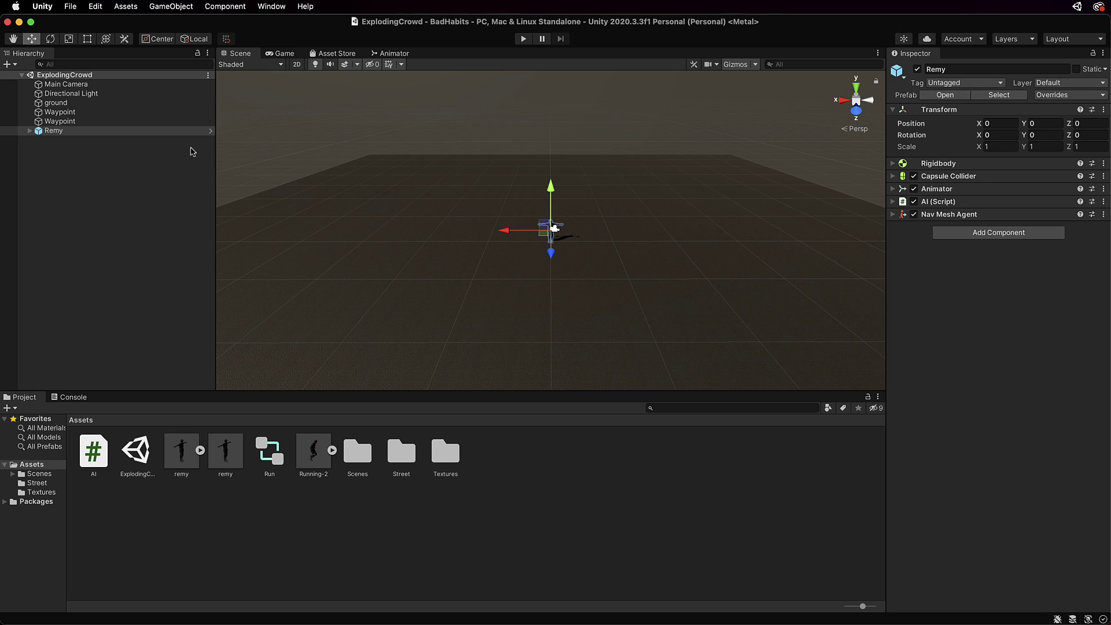
click(56, 131)
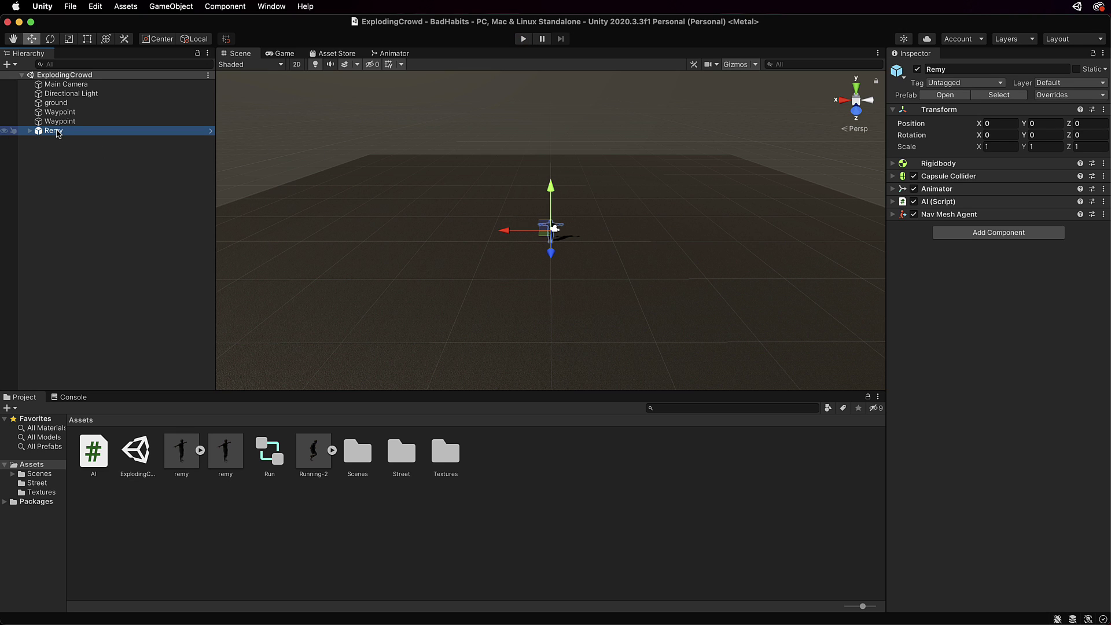
- Duplicate Remy into Remy (1) through Remy (5), then play-test the six running agents
key(super+d)
key(super+d)
key(super+d)
key(super+d)
key(super+d)
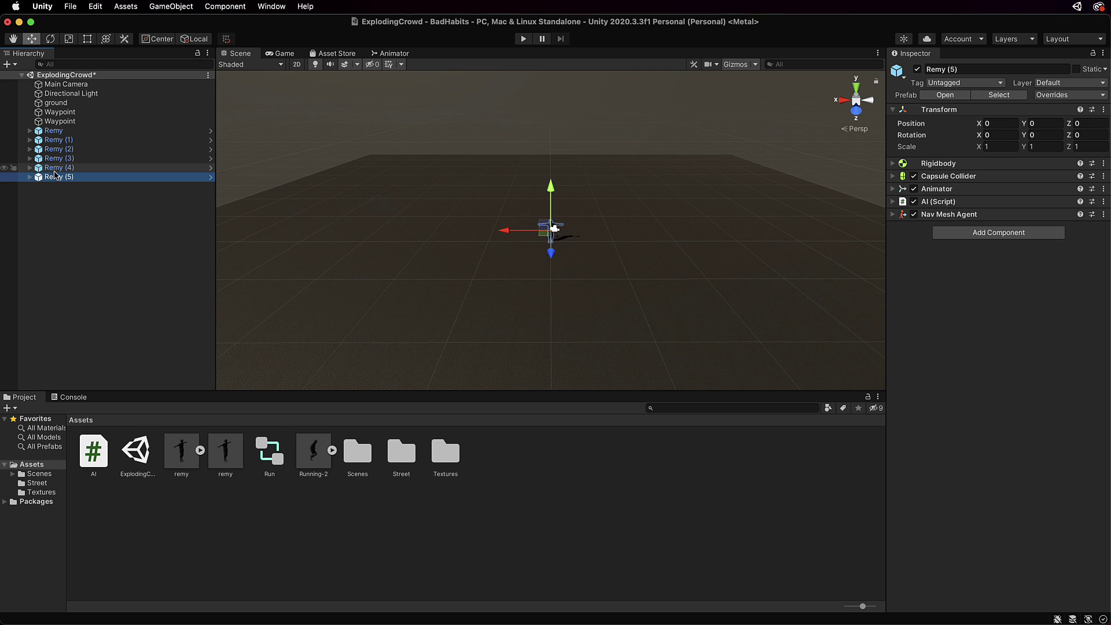
click(55, 131)
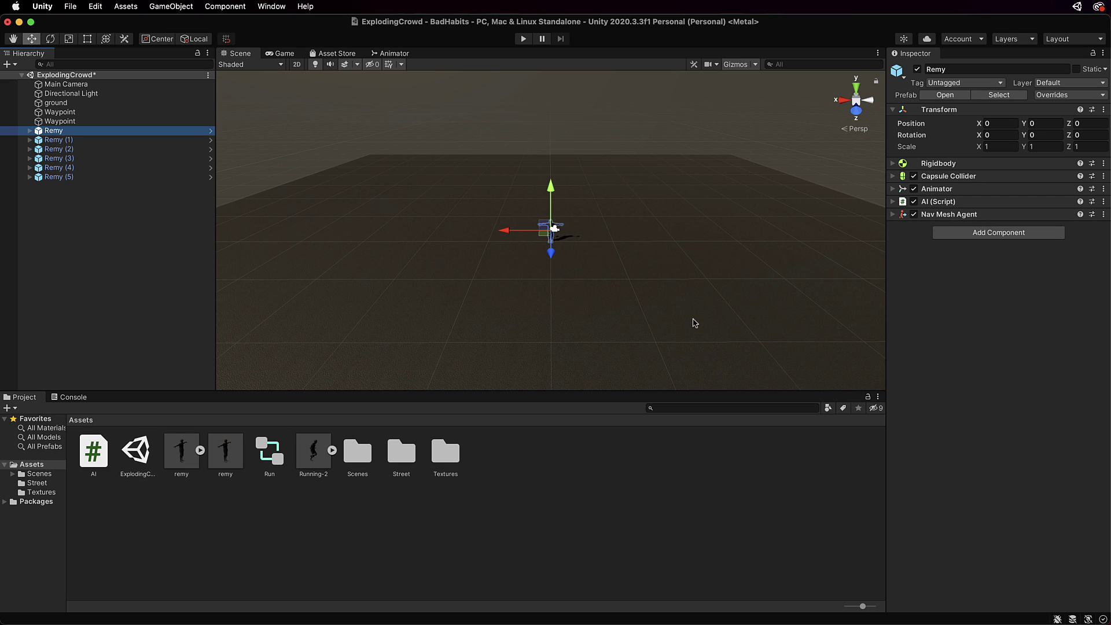
click(523, 39)
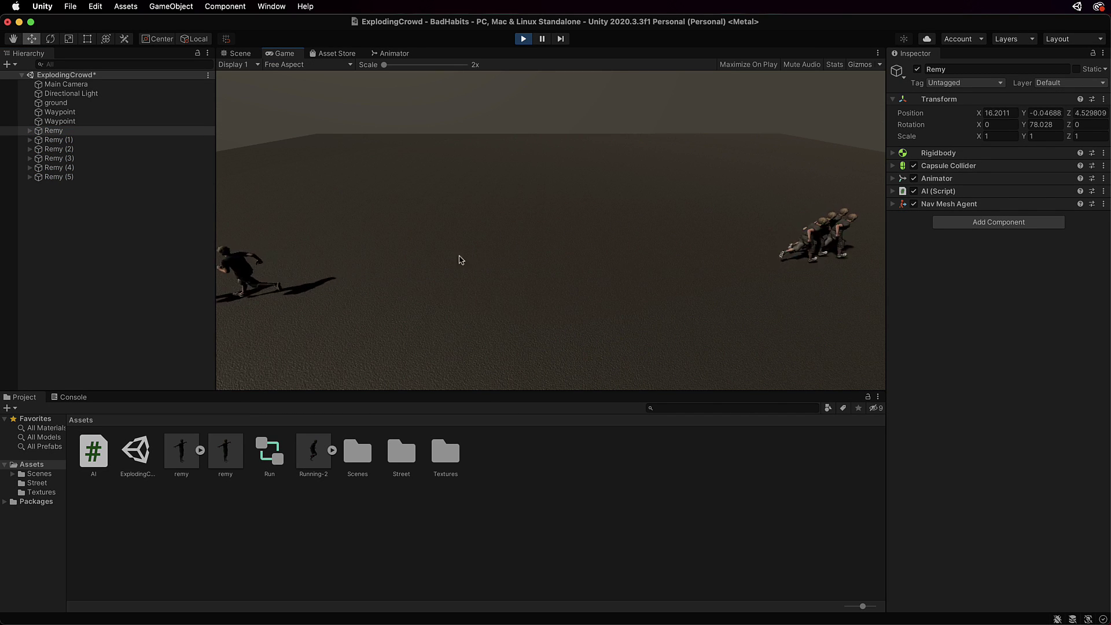
click(238, 53)
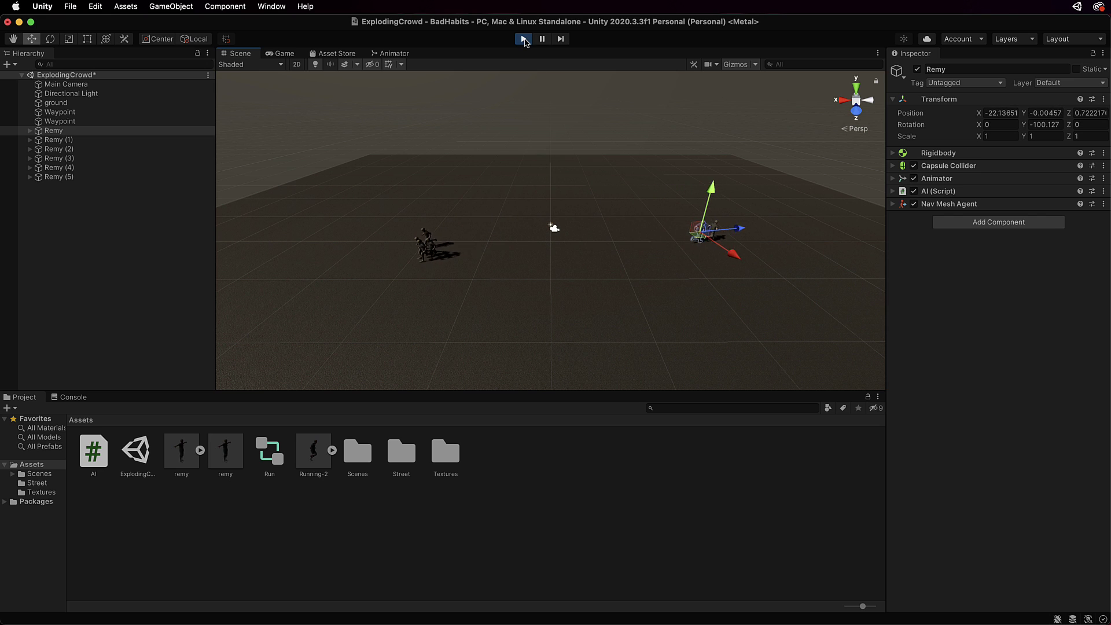
click(524, 40)
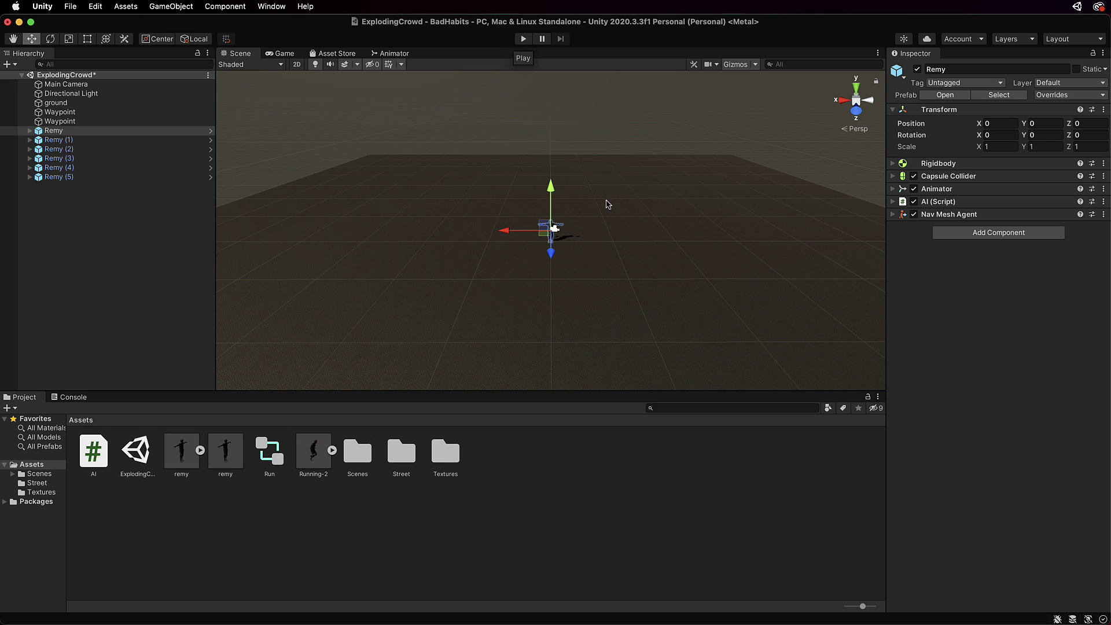
- Drag the remy.fbx model from the Project panel into the scene
click(141, 272)
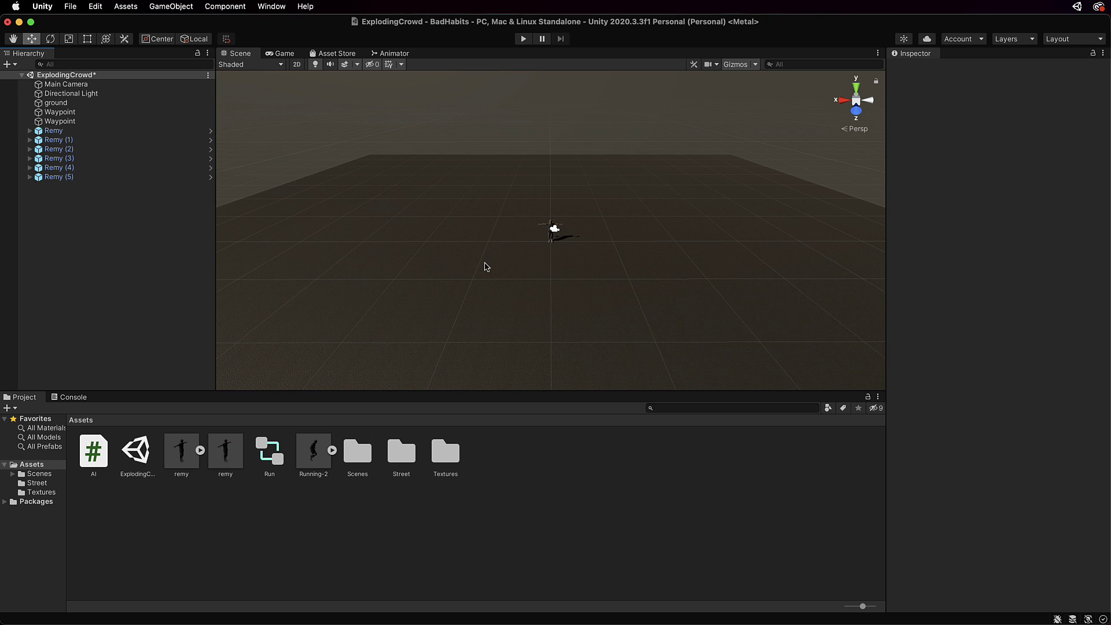
scroll(485, 266, up, 5)
scroll(485, 267, up, 5)
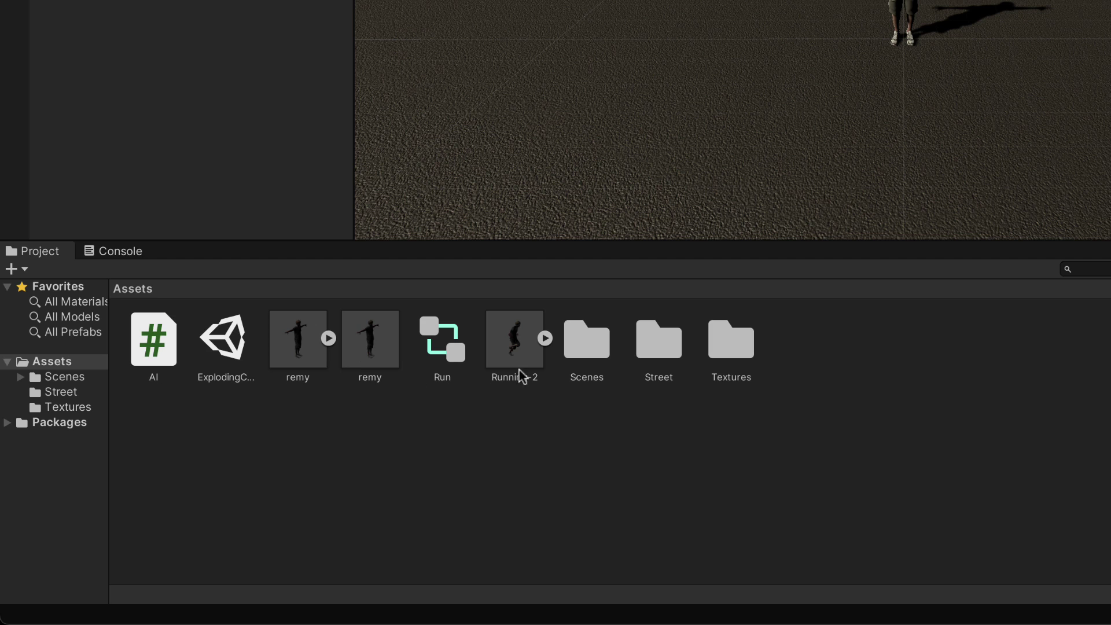
click(296, 342)
click(328, 339)
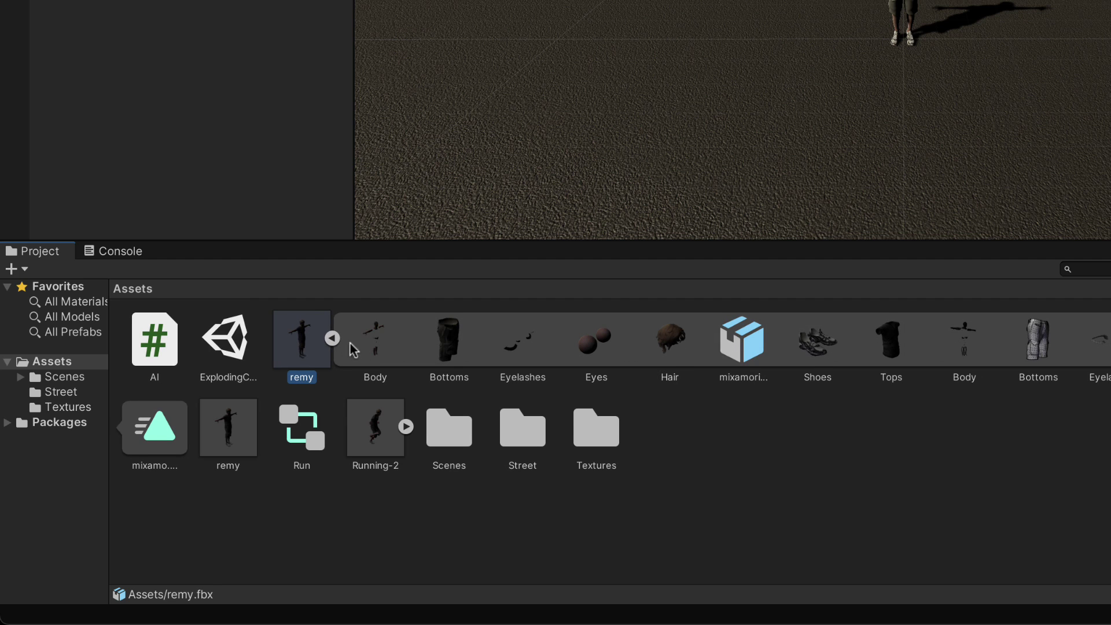
click(331, 339)
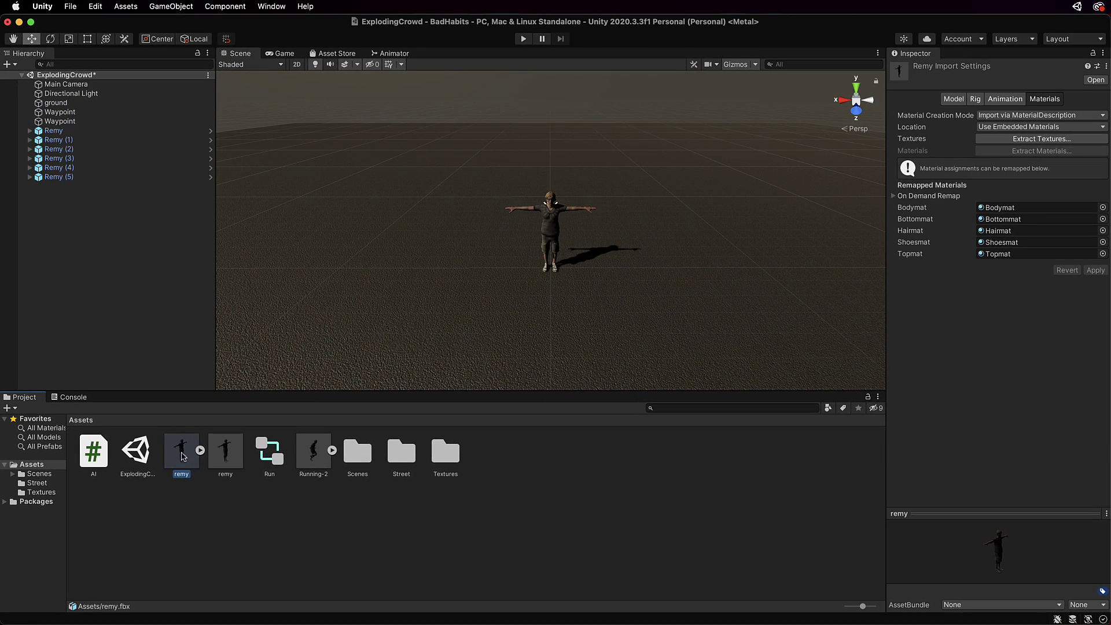
drag(180, 449, 446, 276)
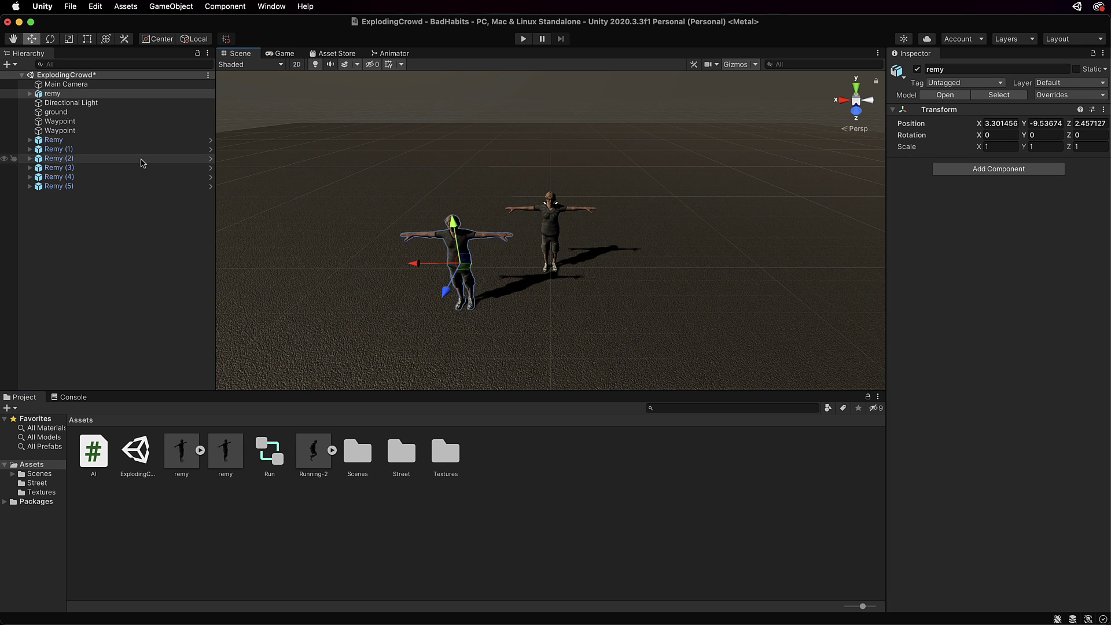
- Rename the new remy object to Ragdoll
click(53, 95)
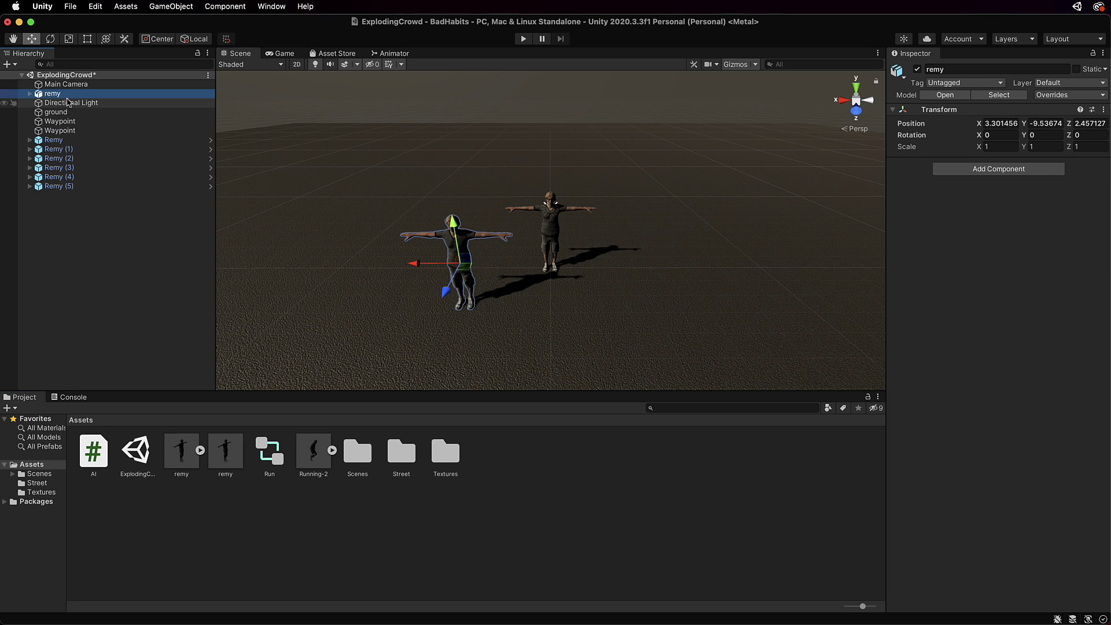
click(58, 96)
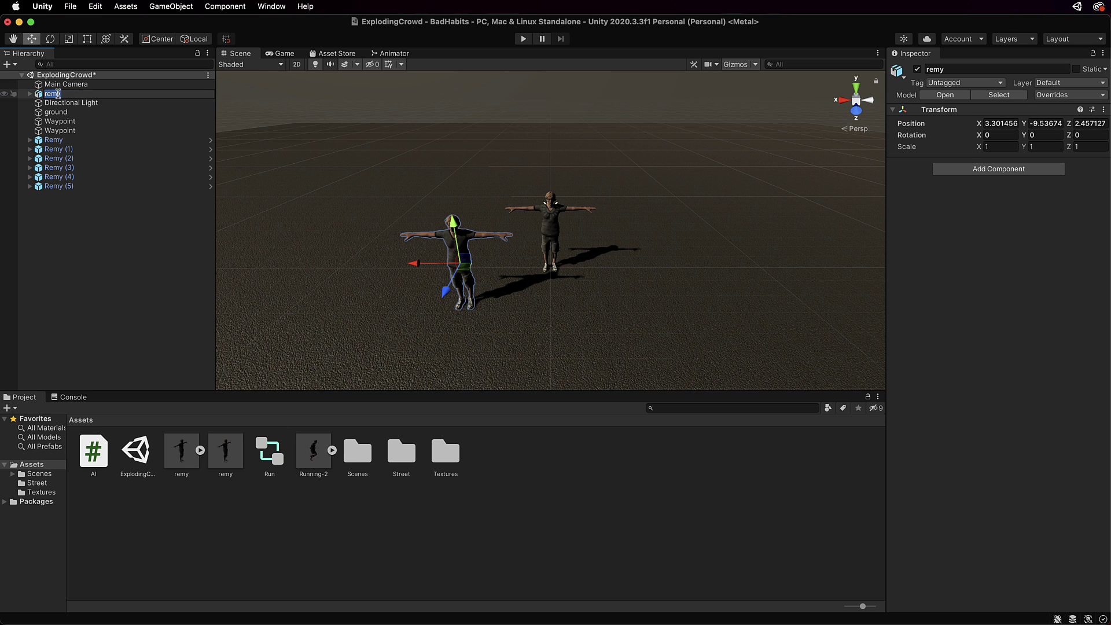
text(Ragdoll)
key(Return)
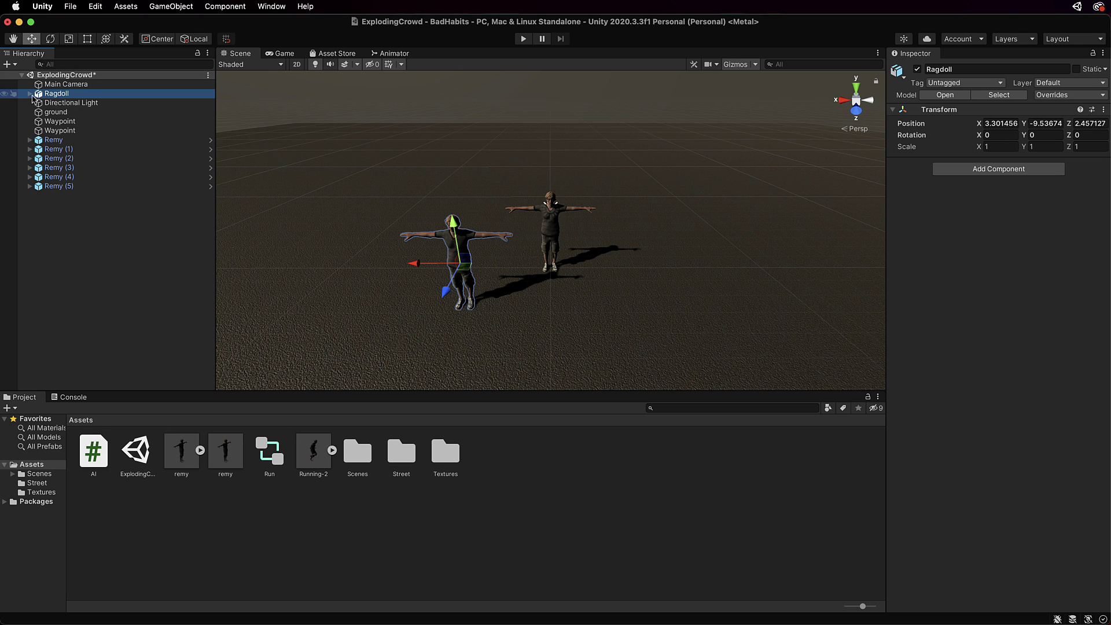
- Expand Ragdoll and inspect its Body, Bottoms and Eyelashes meshes
click(30, 93)
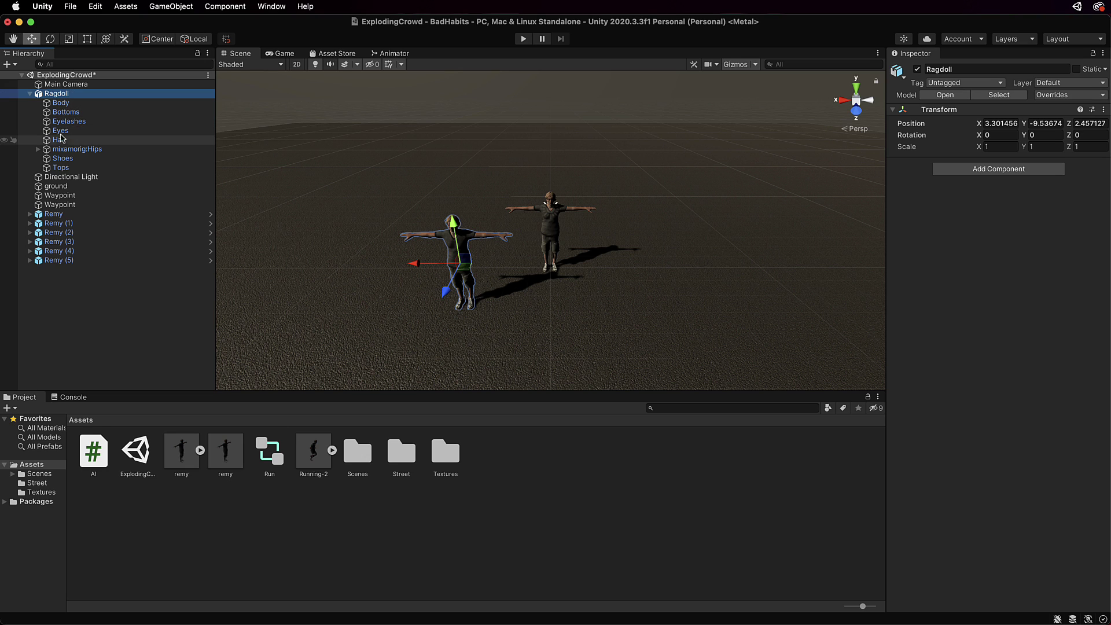
click(62, 103)
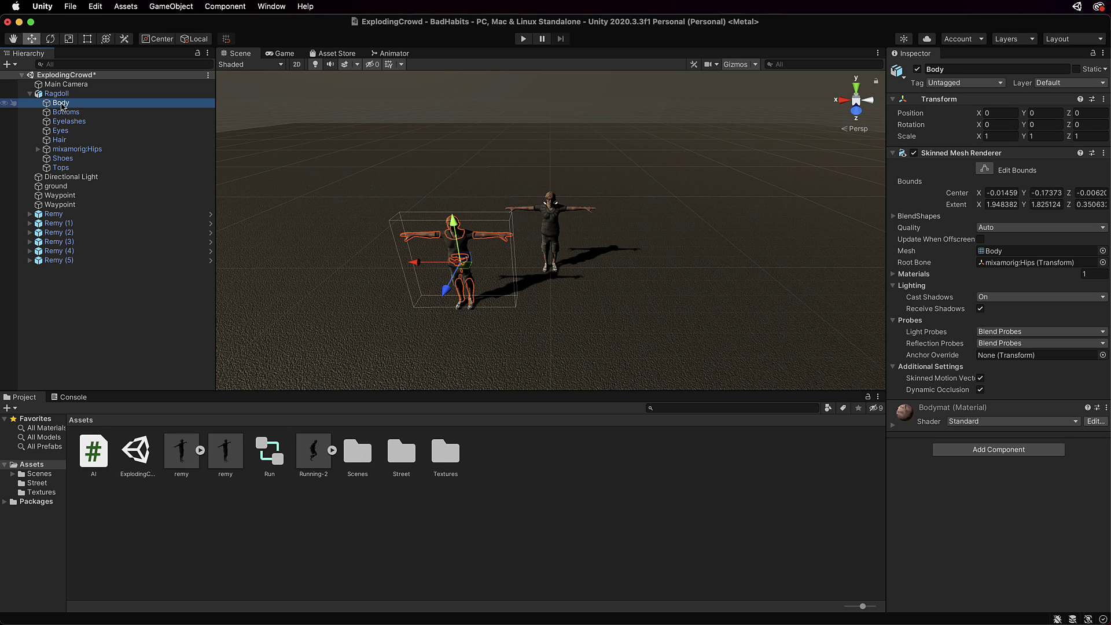
click(72, 113)
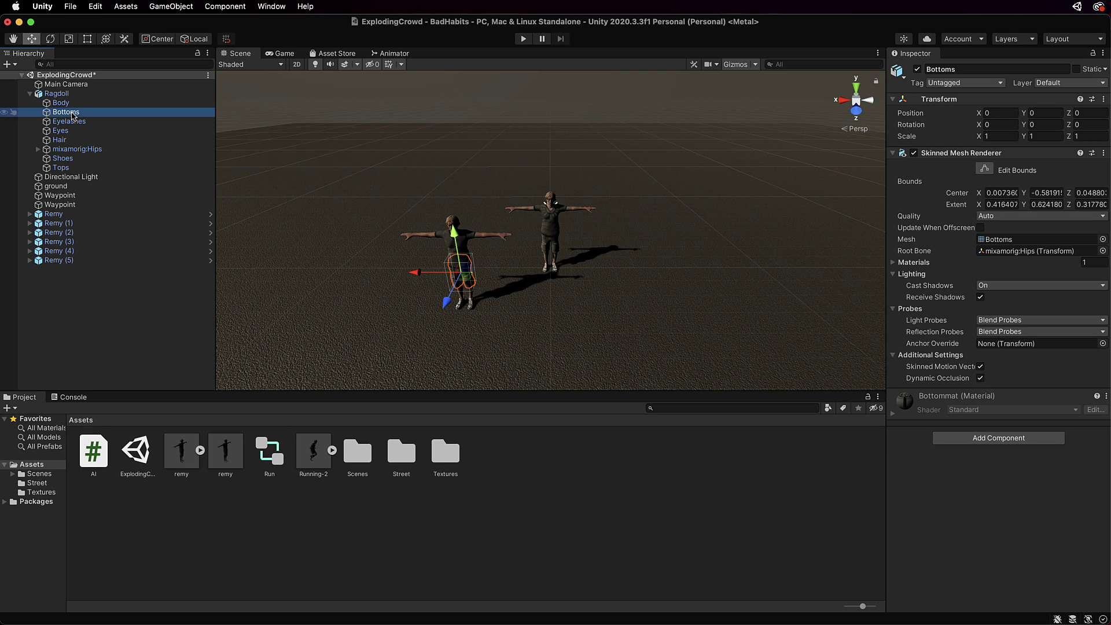
click(71, 122)
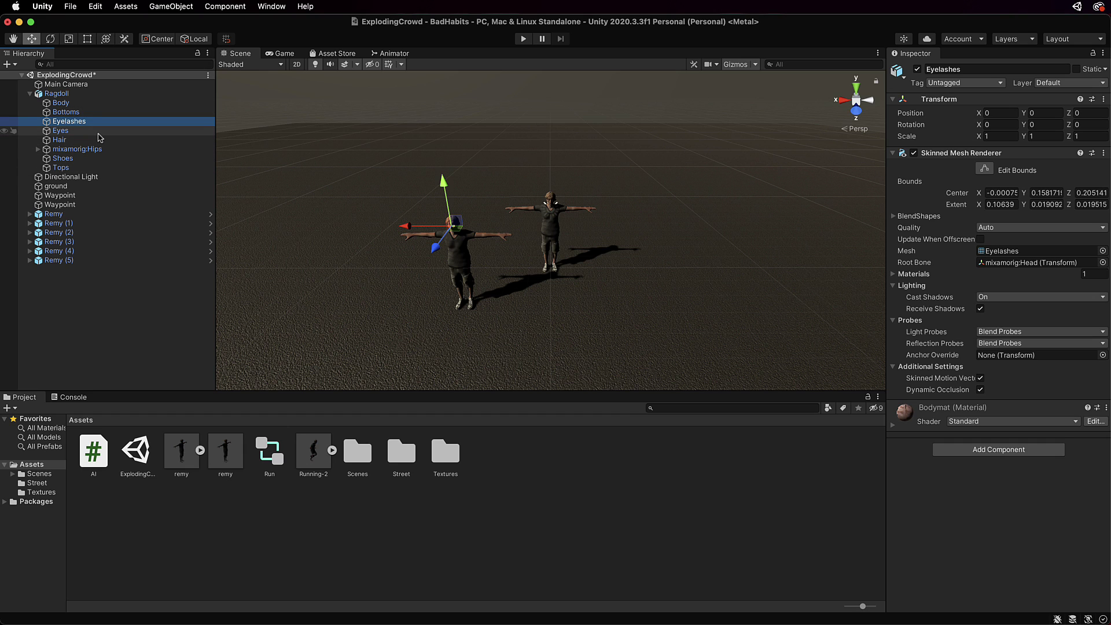
click(58, 93)
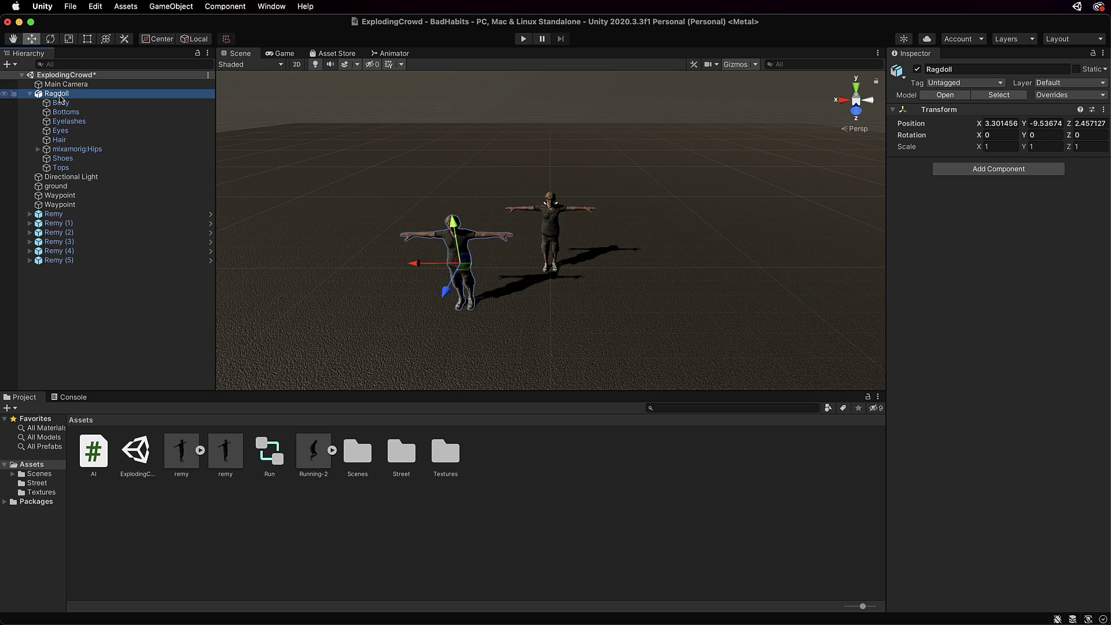
- Unfold the mixamorig skeleton from Hips down to the shoulder and neck bones, then reselect Ragdoll
click(69, 153)
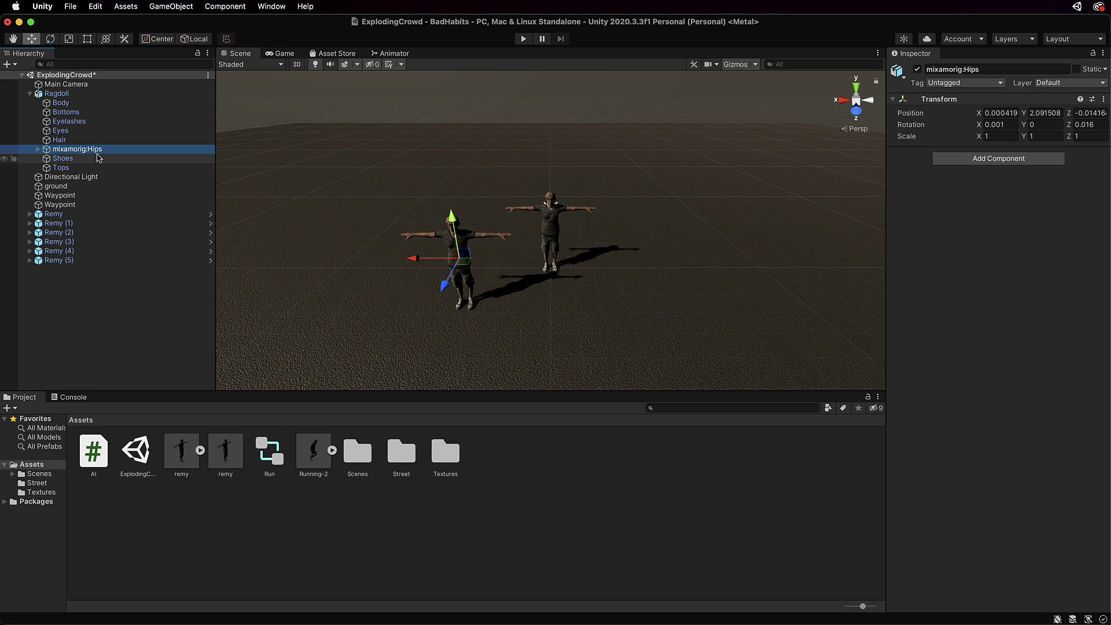
click(38, 149)
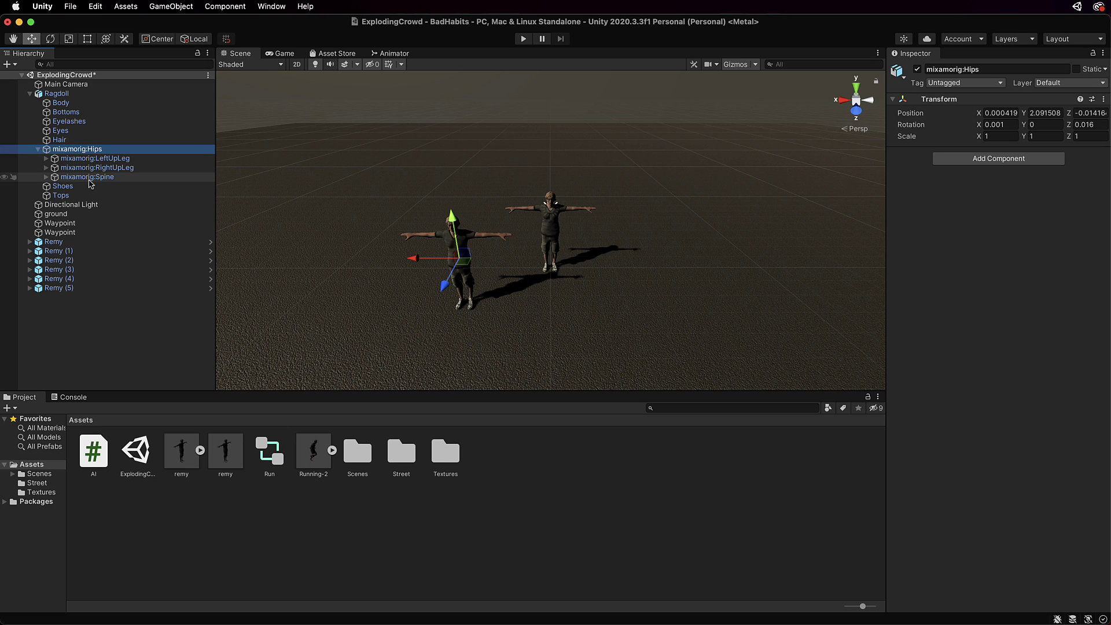
click(46, 158)
click(46, 177)
click(46, 195)
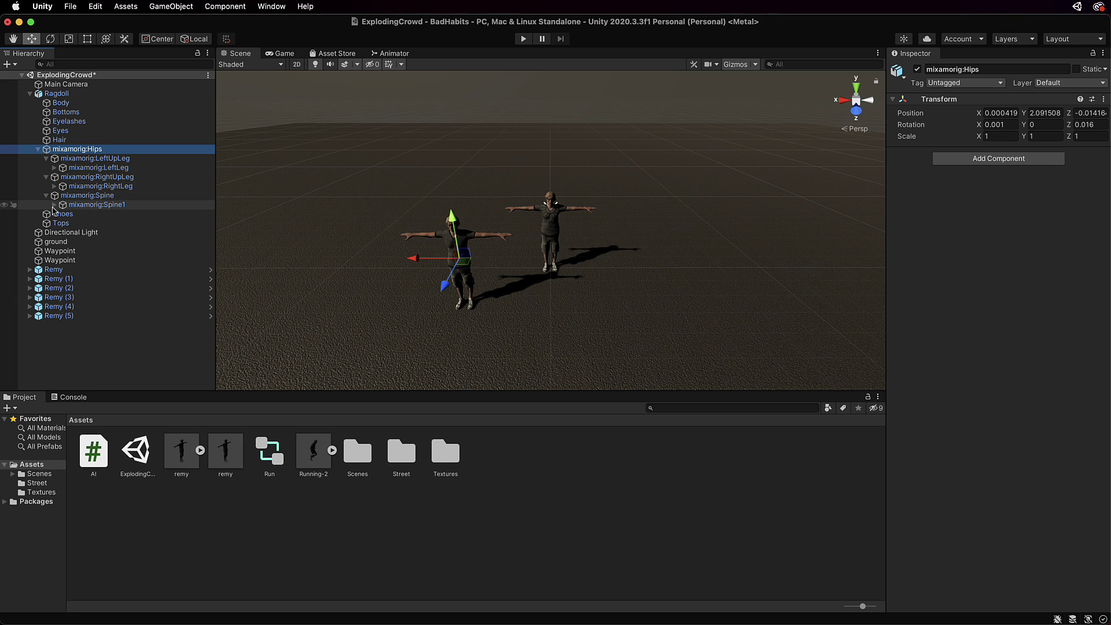
click(54, 205)
click(62, 214)
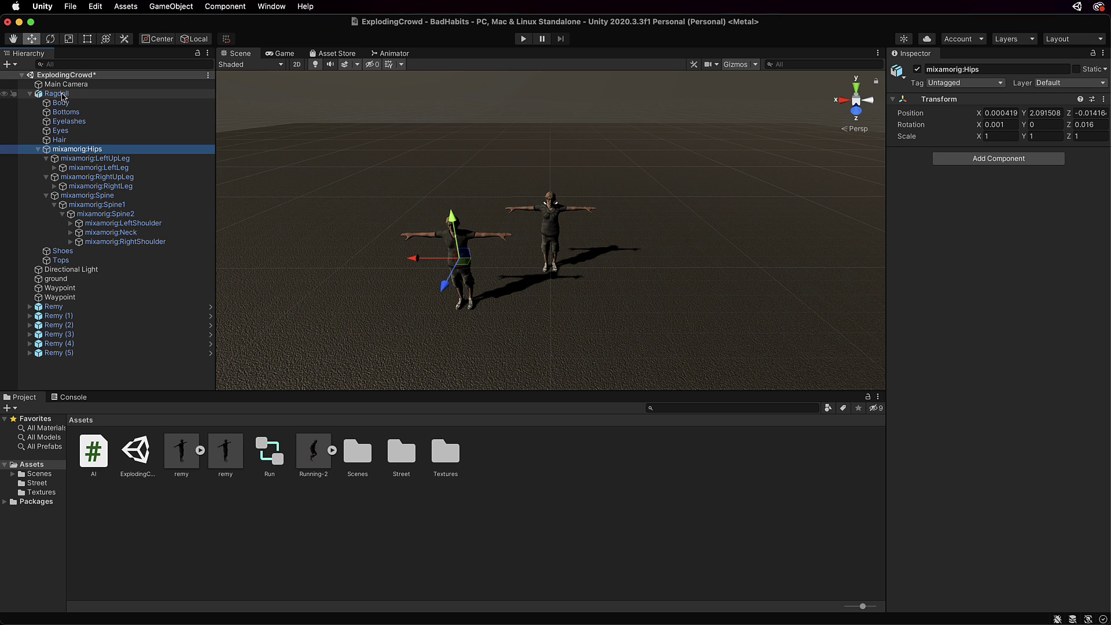
click(79, 97)
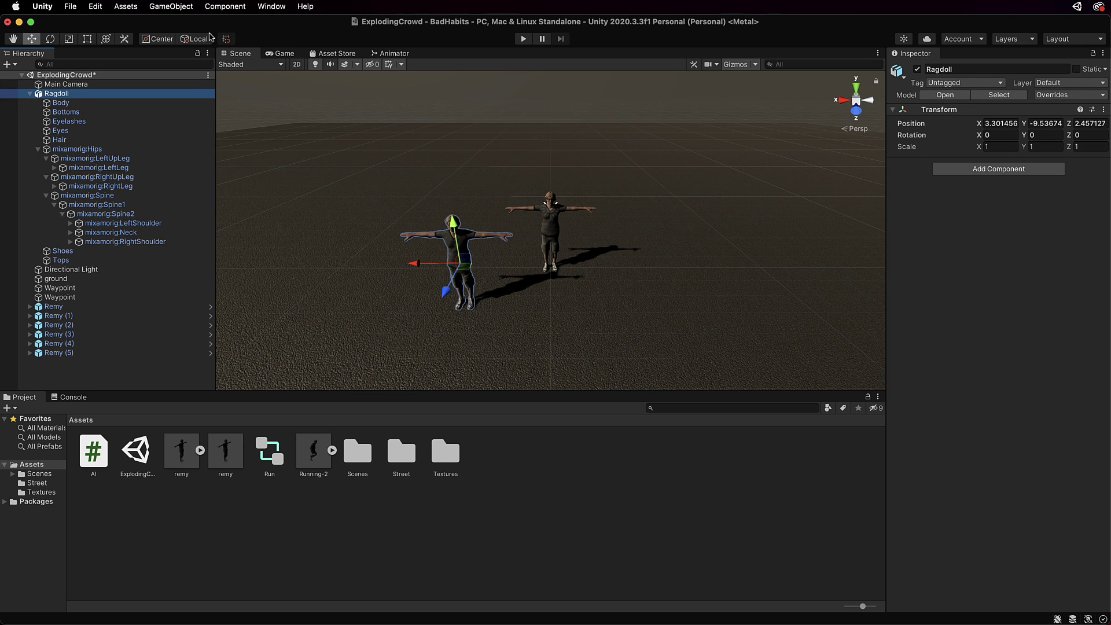
- Open the Create Ragdoll wizard via GameObject > 3D Object > Ragdoll beside the Hierarchy
click(174, 7)
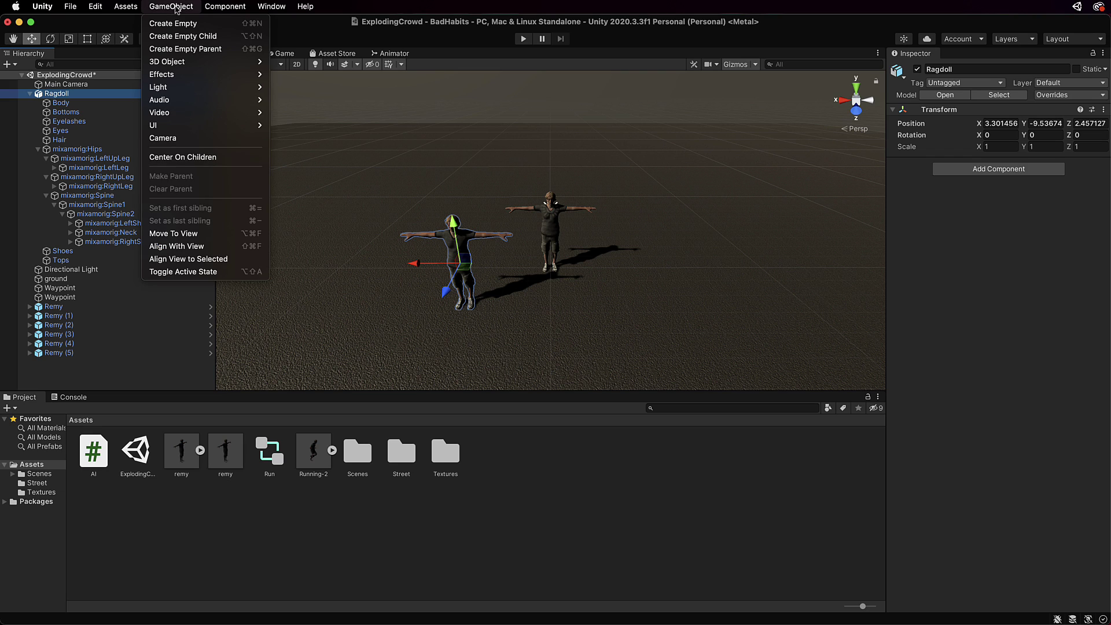
mouse_move(180, 64)
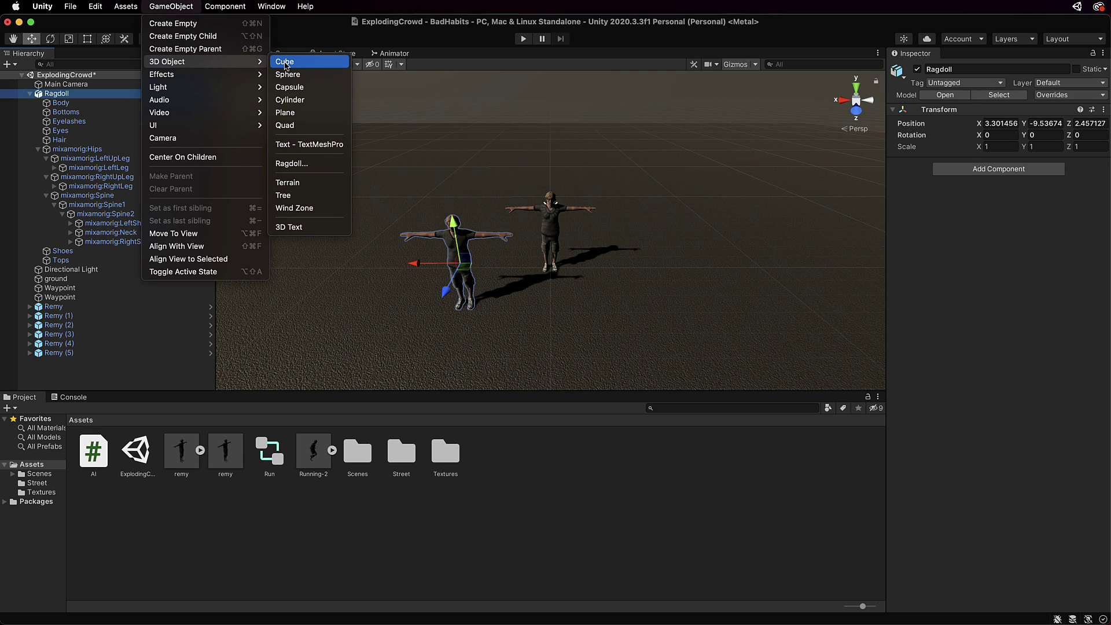
click(297, 164)
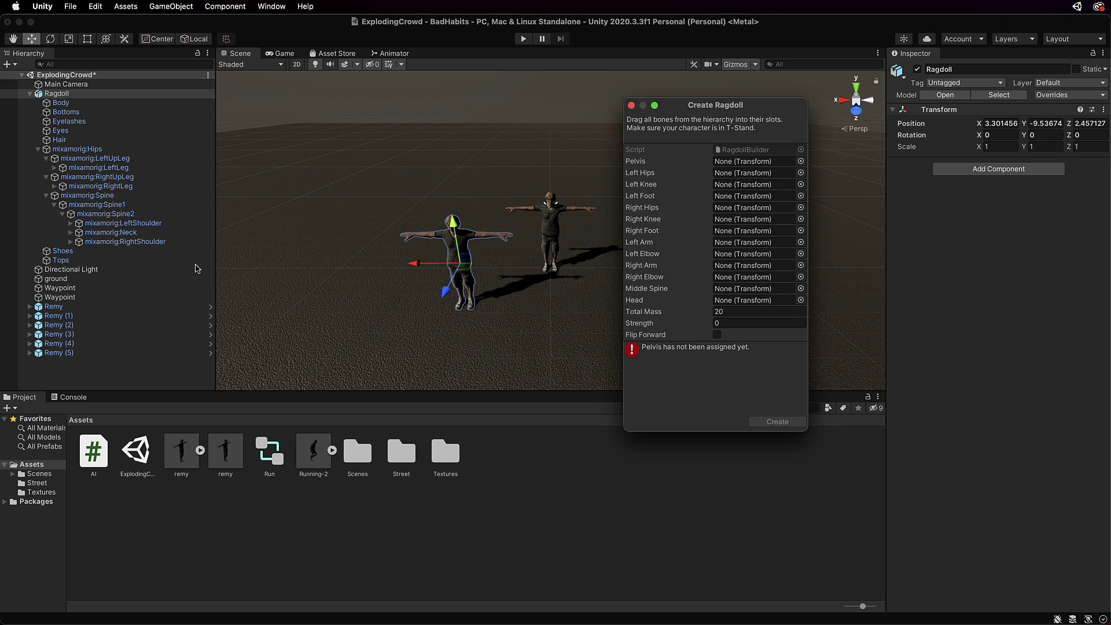
drag(681, 110, 277, 95)
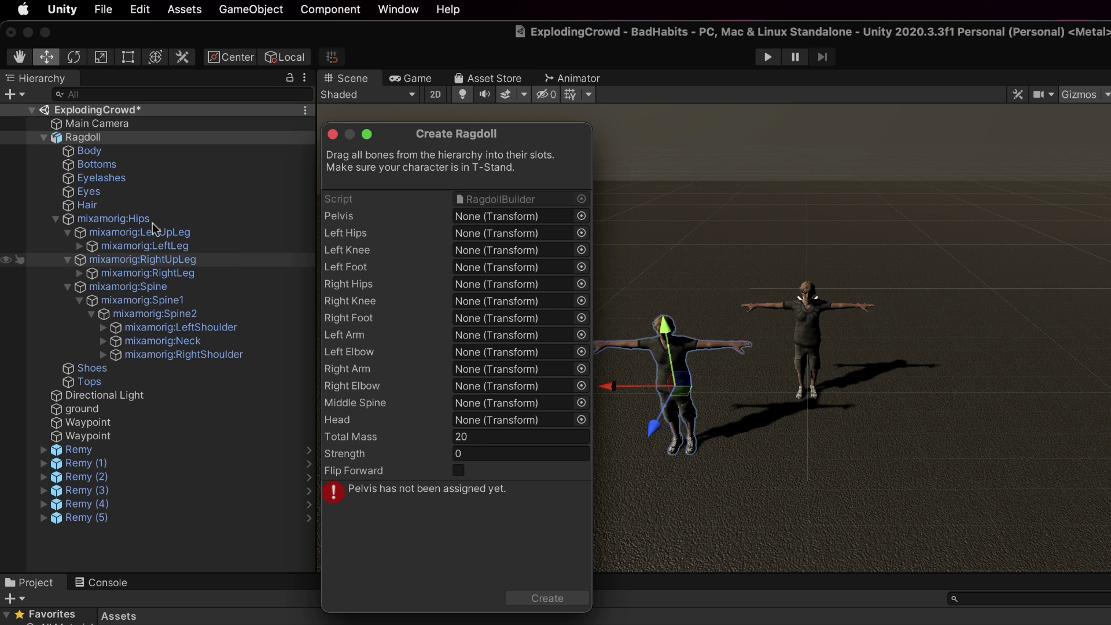
- Assign mixamorig Hips, LeftUpLeg and LeftLeg to Pelvis, Left Hips and Left Knee
click(114, 218)
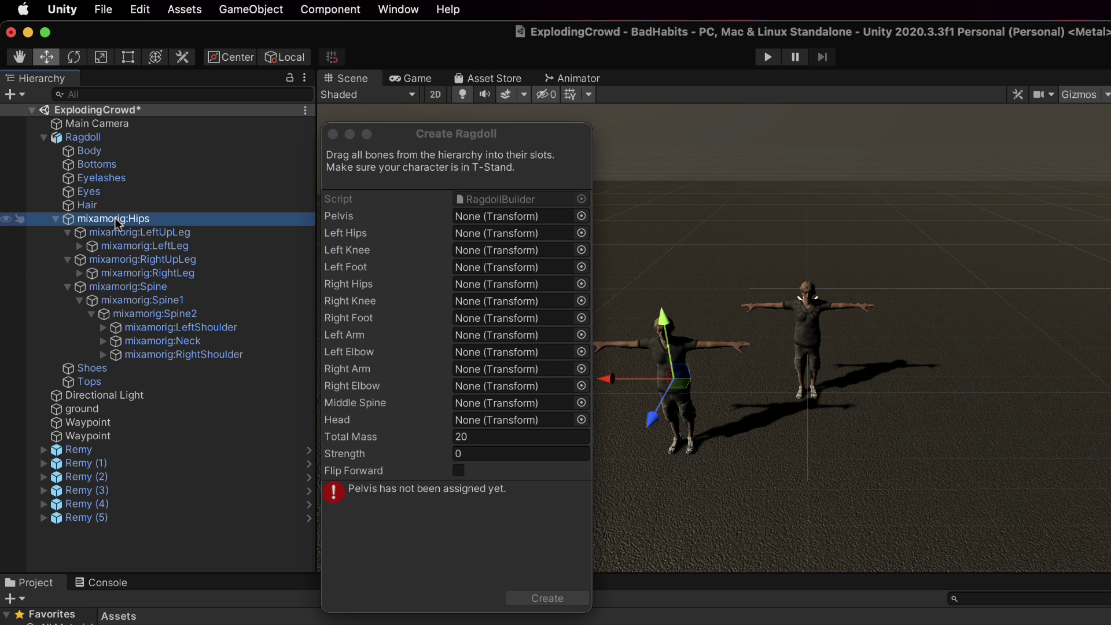
double_click(85, 139)
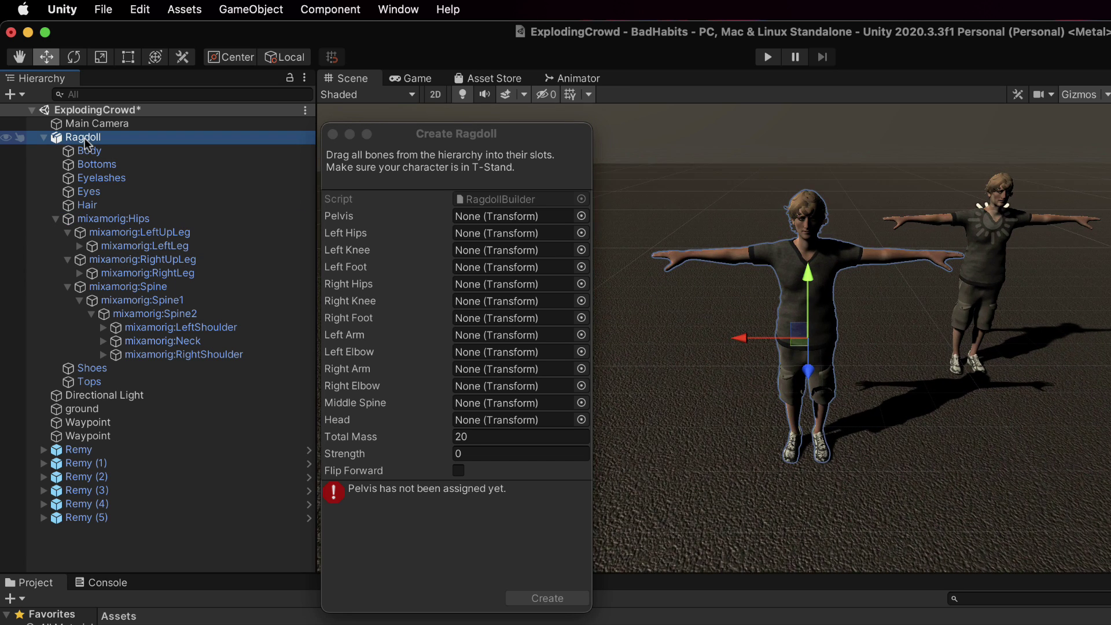
click(115, 219)
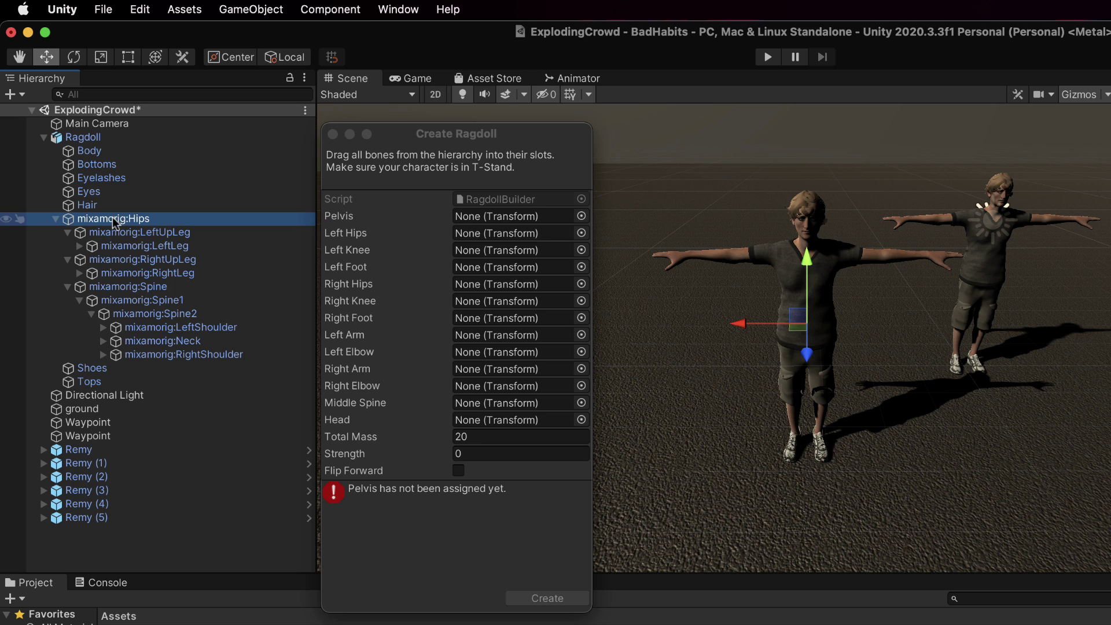
drag(93, 221, 513, 214)
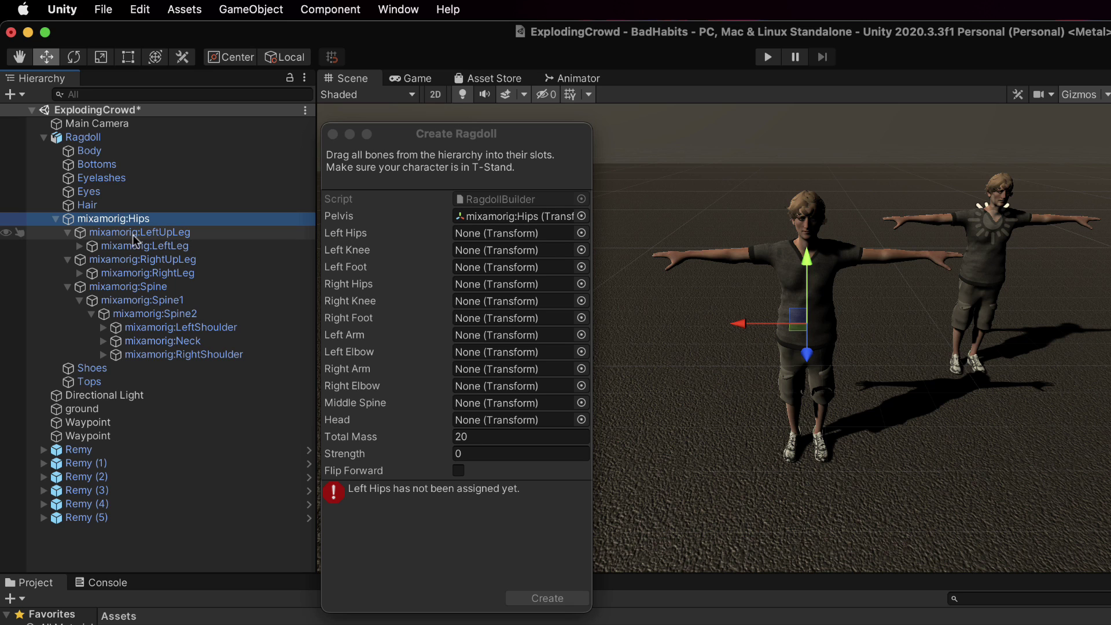
click(163, 234)
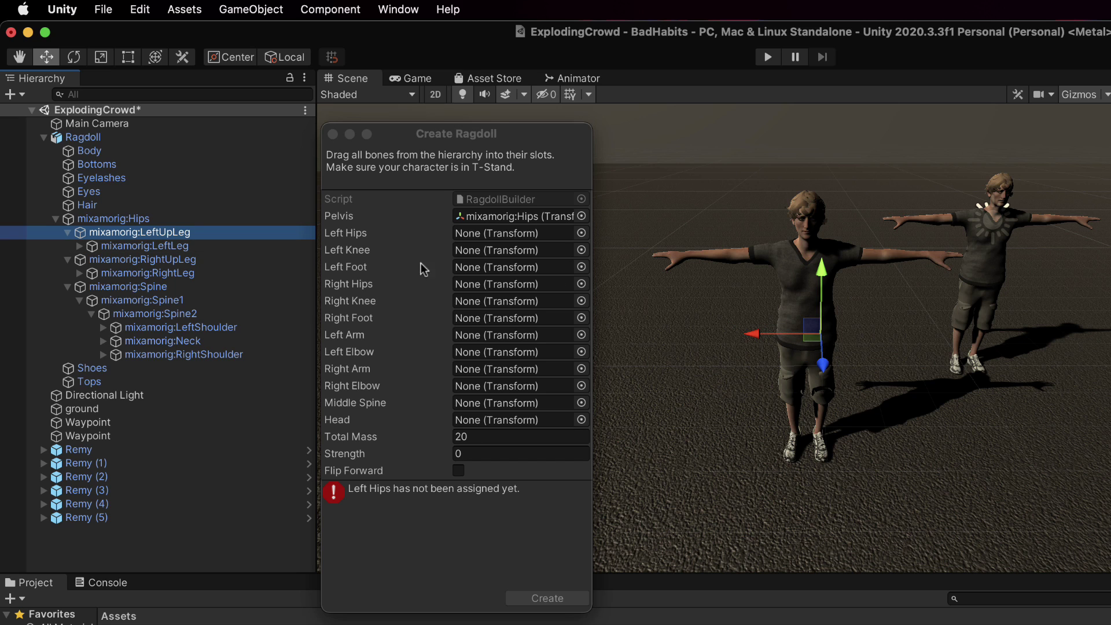
drag(163, 236, 513, 233)
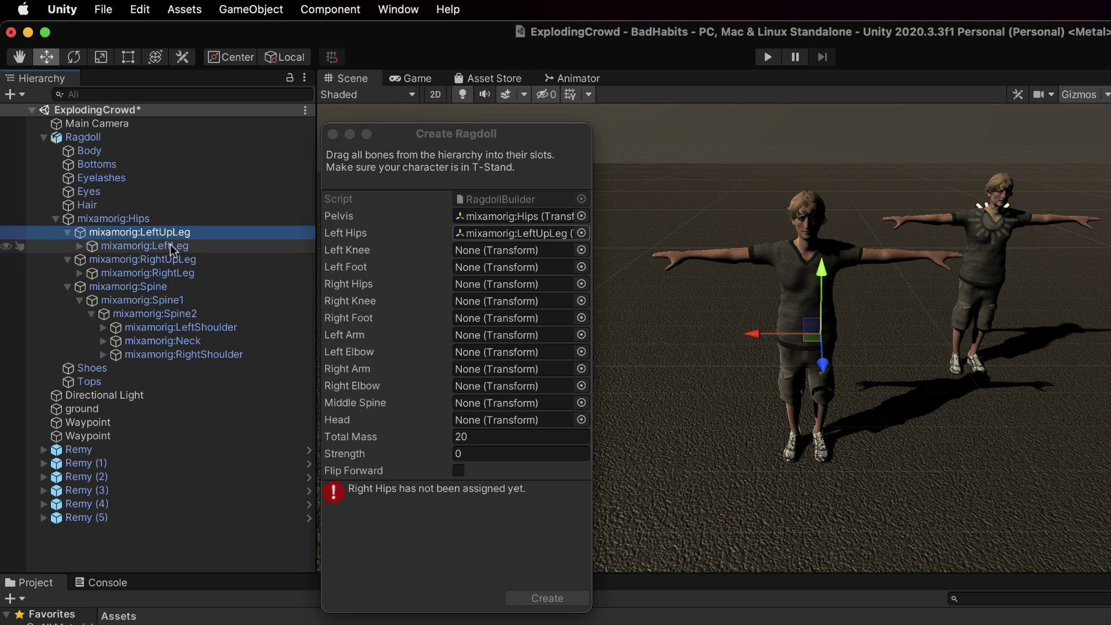
click(167, 249)
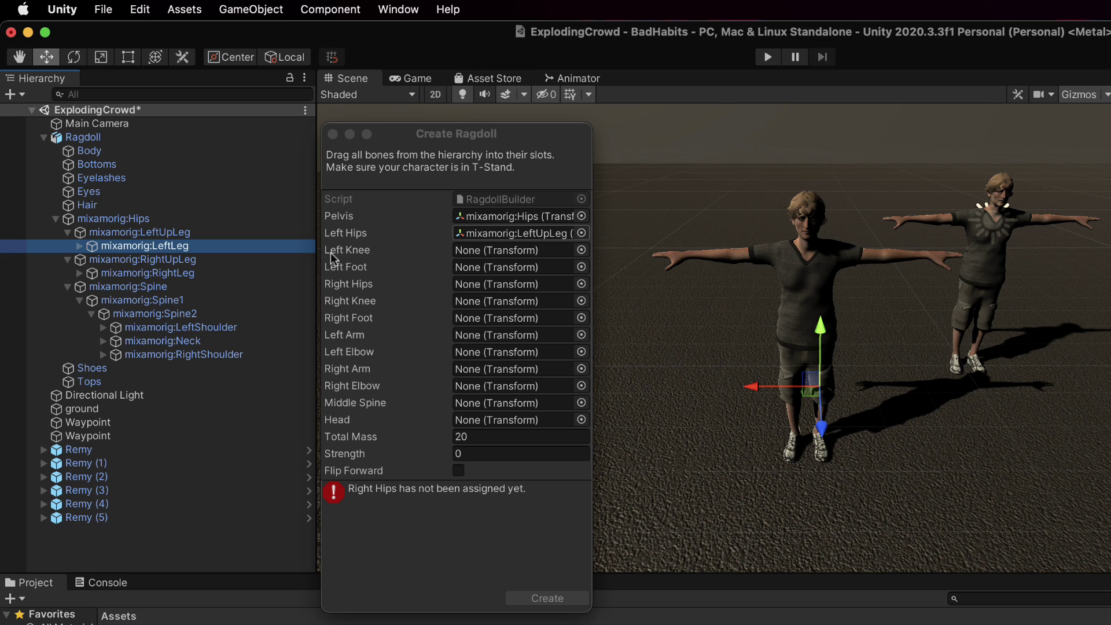
drag(155, 250, 479, 255)
- Assign mixamorig LeftFoot, RightUpLeg and RightLeg to Left Foot, Right Hips and Right Knee
click(80, 246)
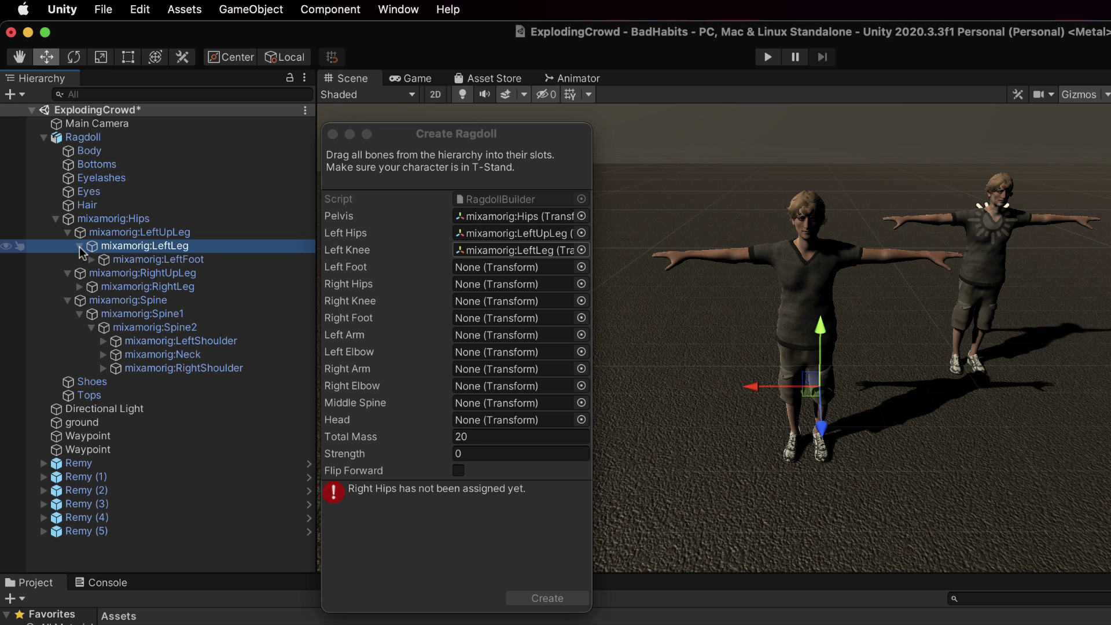
click(140, 259)
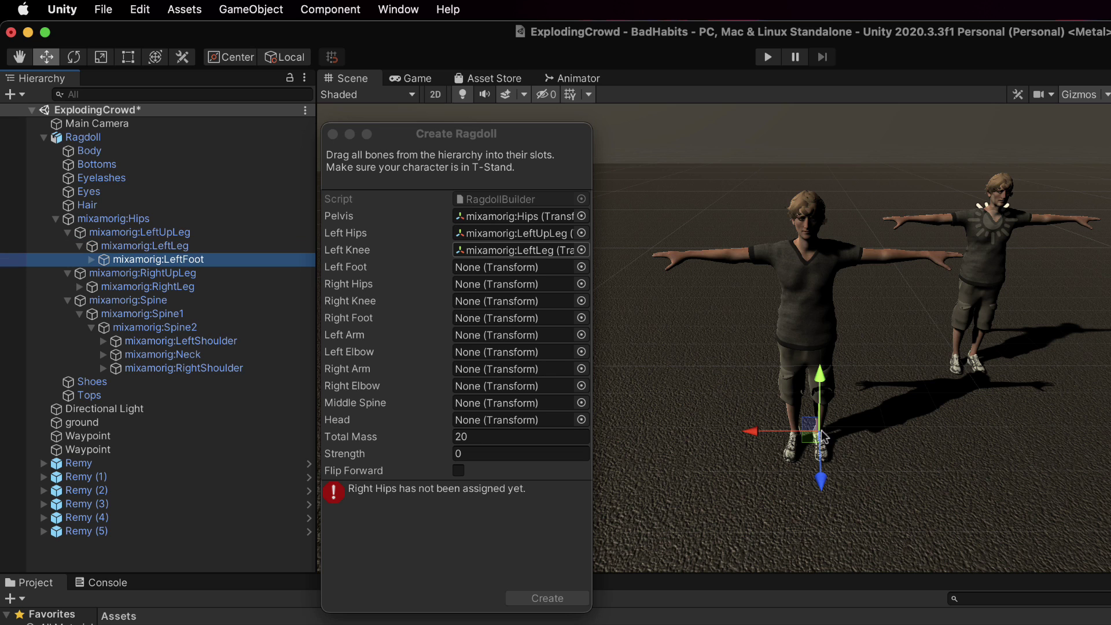
click(90, 260)
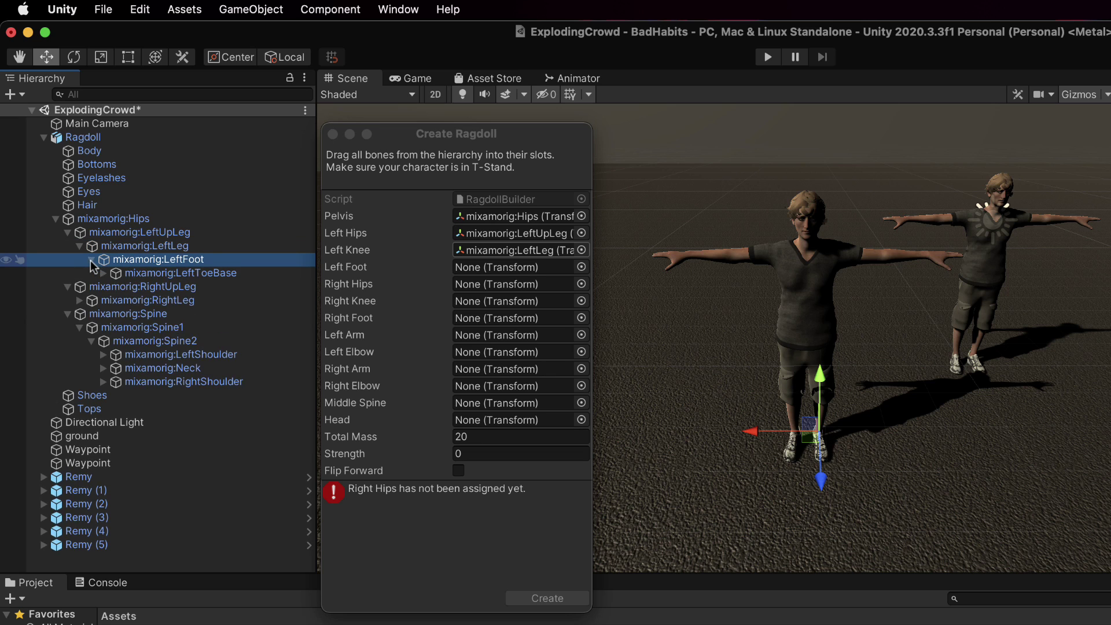
drag(142, 263, 516, 268)
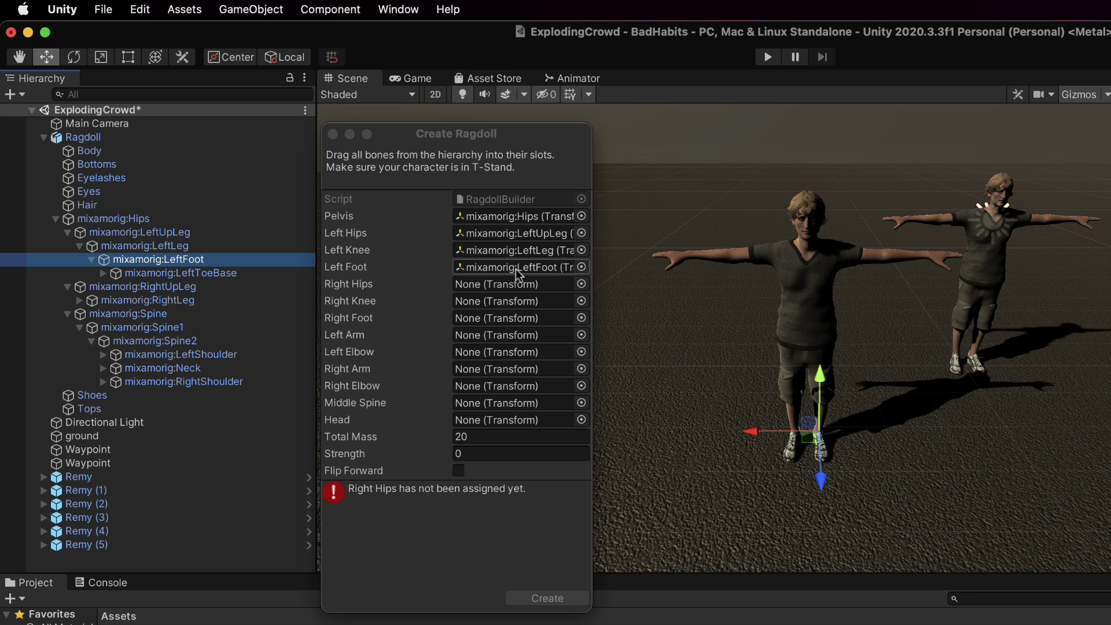
click(79, 300)
drag(151, 289, 520, 284)
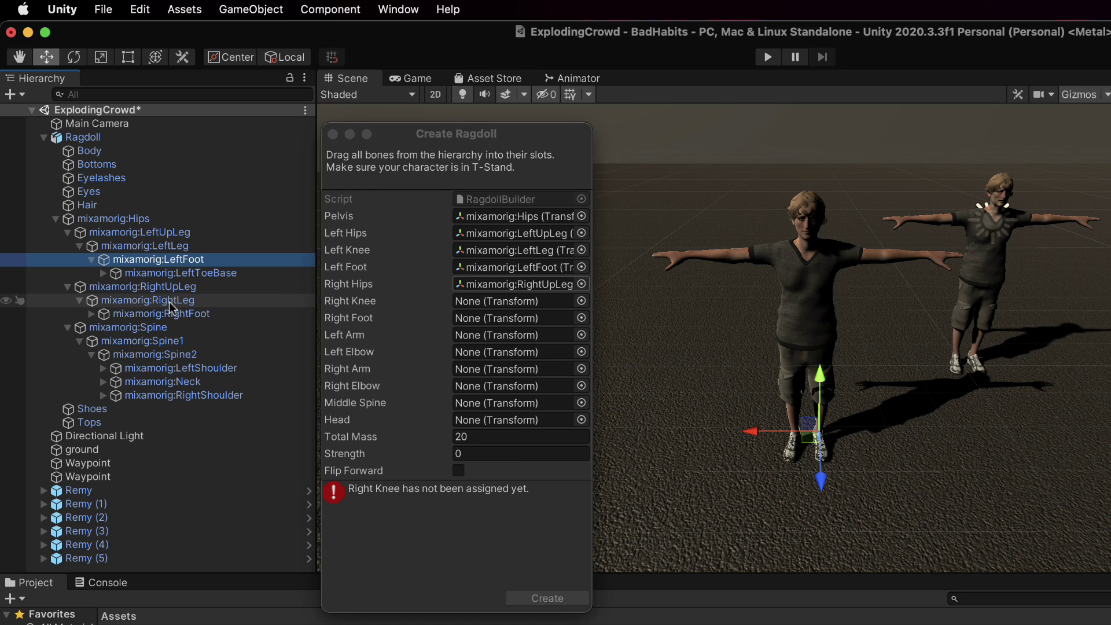
drag(171, 301, 522, 318)
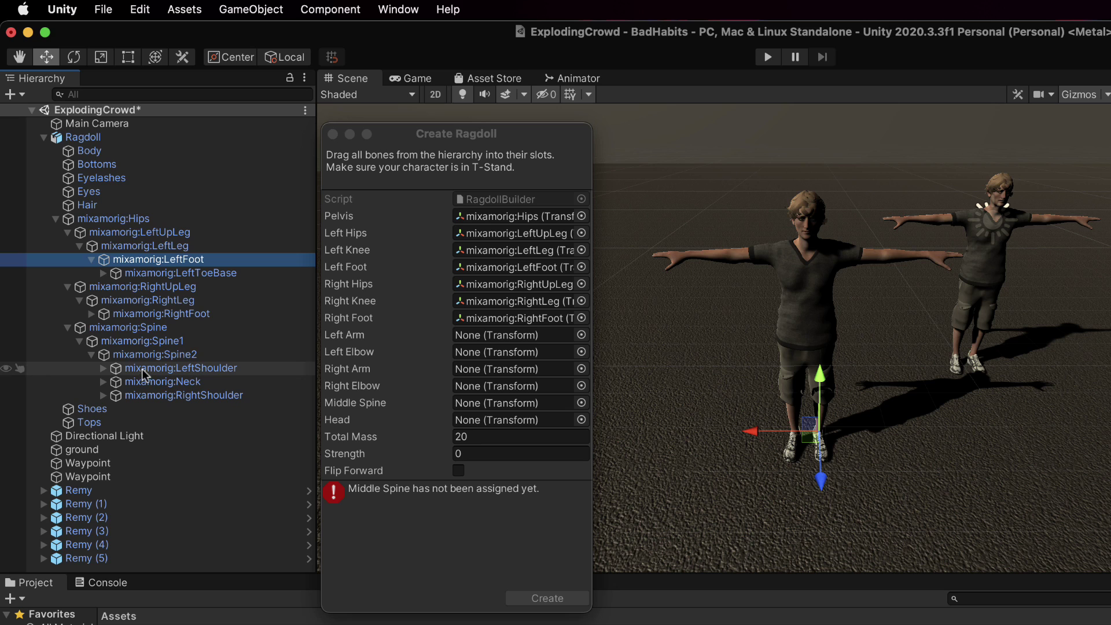
- Assign mixamorig:LeftArm and LeftForeArm to the Left Arm and Left Elbow slots
click(102, 369)
click(115, 382)
click(127, 394)
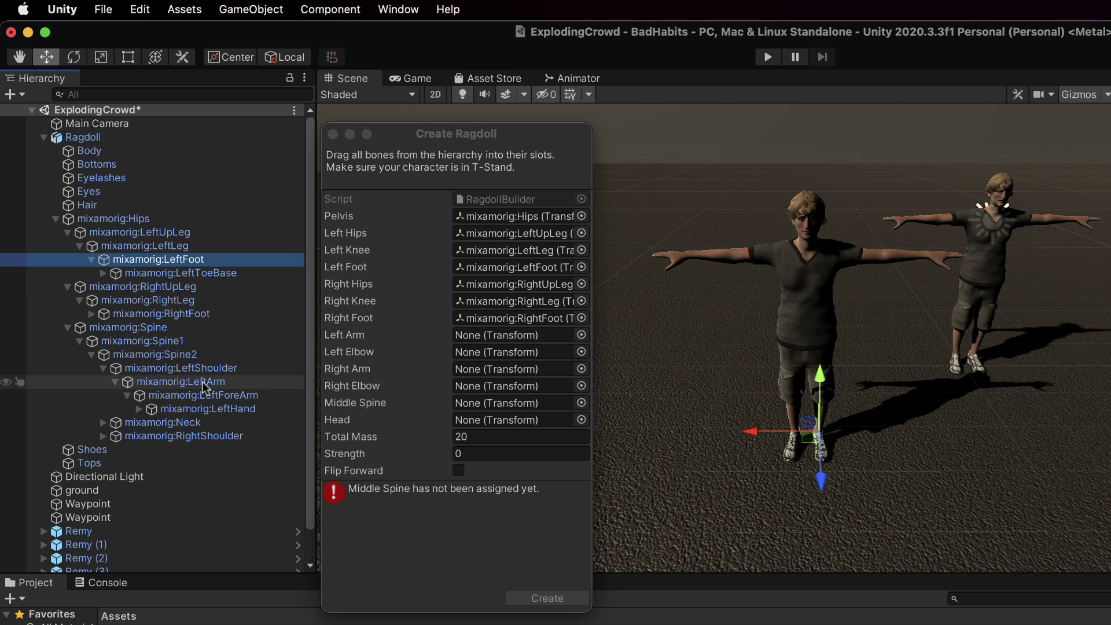
click(183, 369)
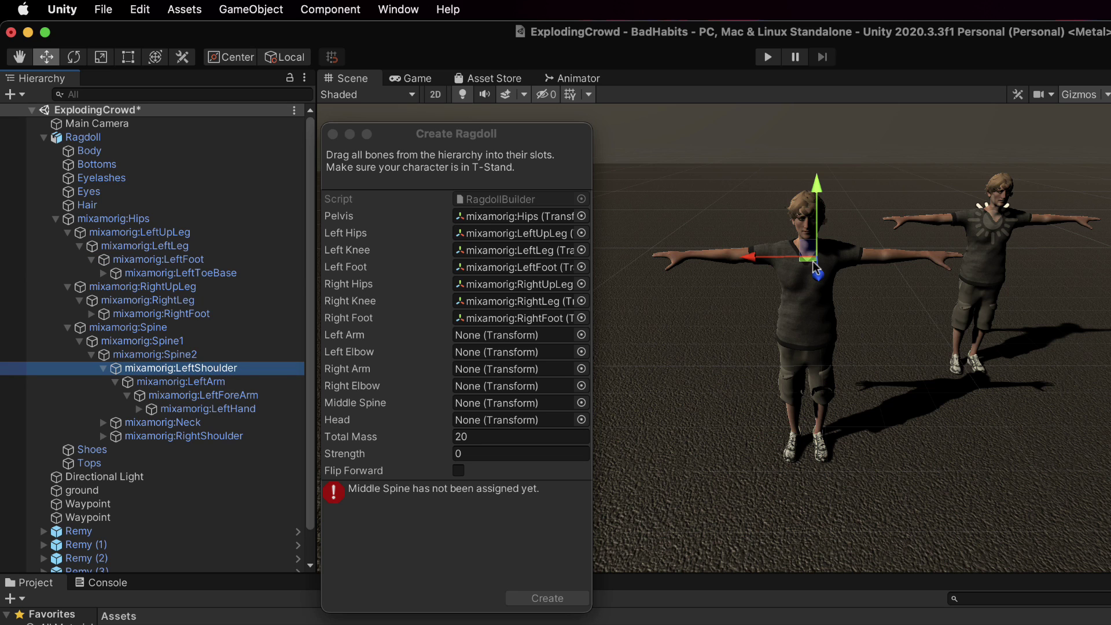
click(218, 383)
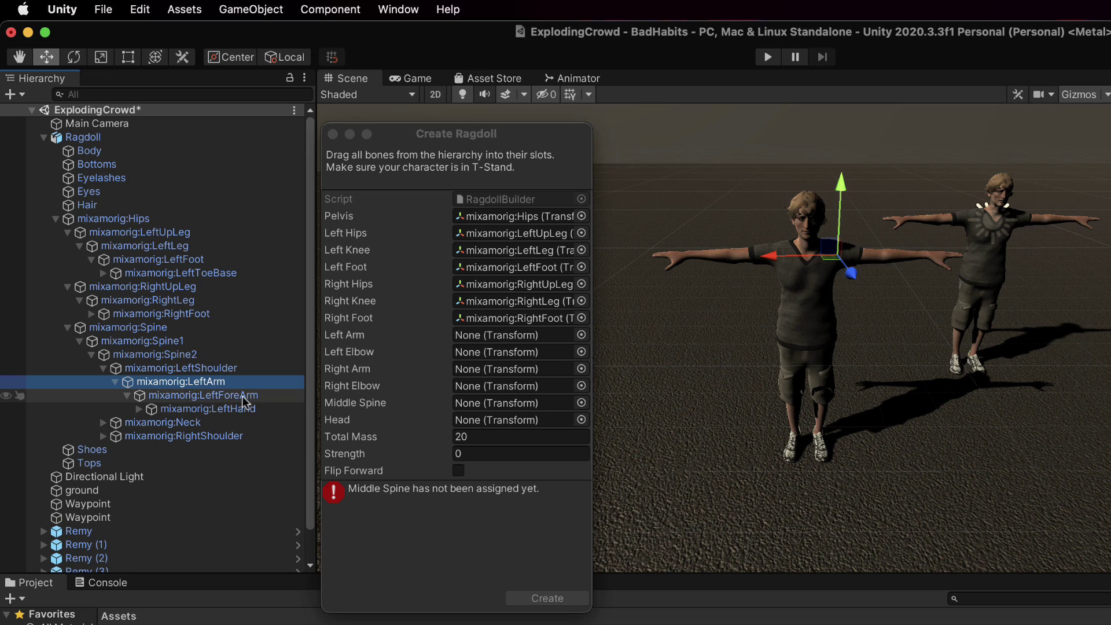
click(237, 396)
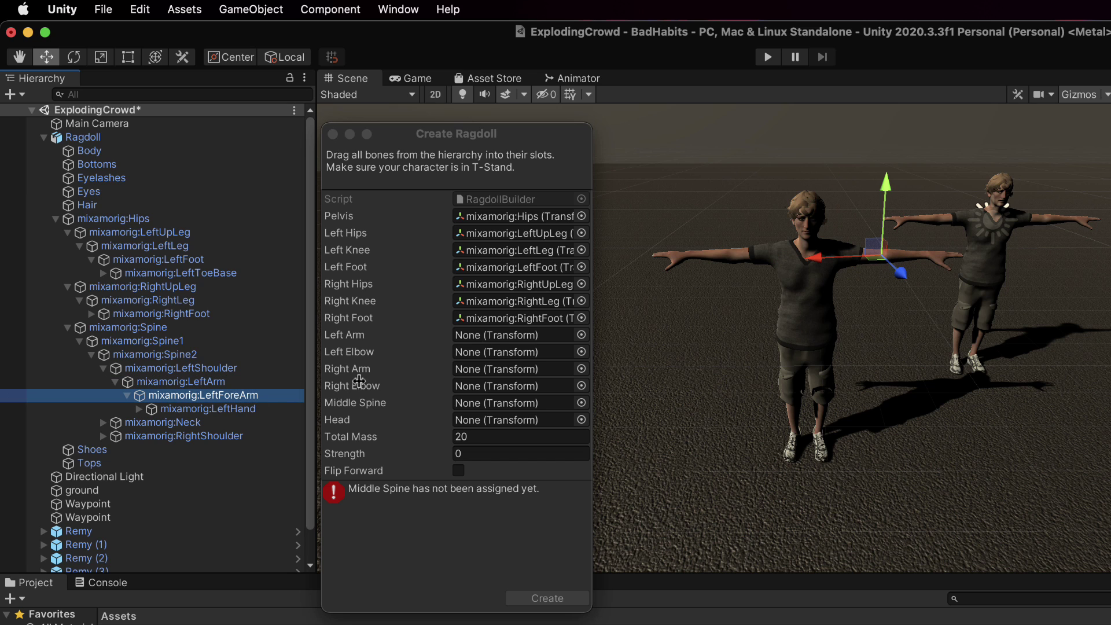
drag(214, 396, 474, 354)
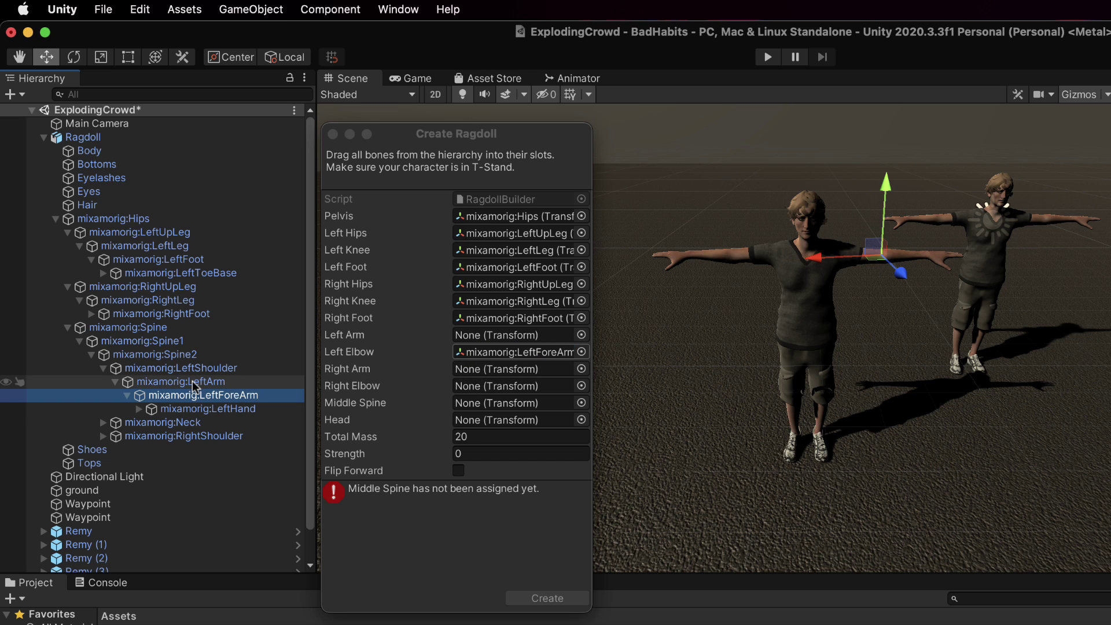
drag(192, 381, 479, 339)
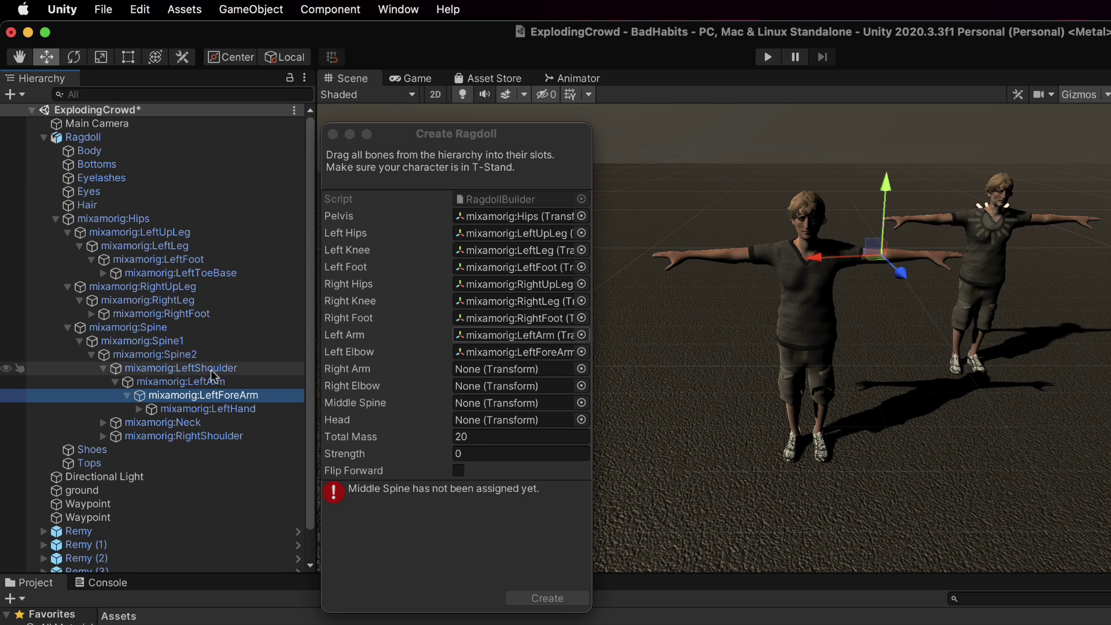
- Assign mixamorig:RightArm and RightForeArm to the Right Arm and Right Elbow slots
click(103, 436)
click(115, 449)
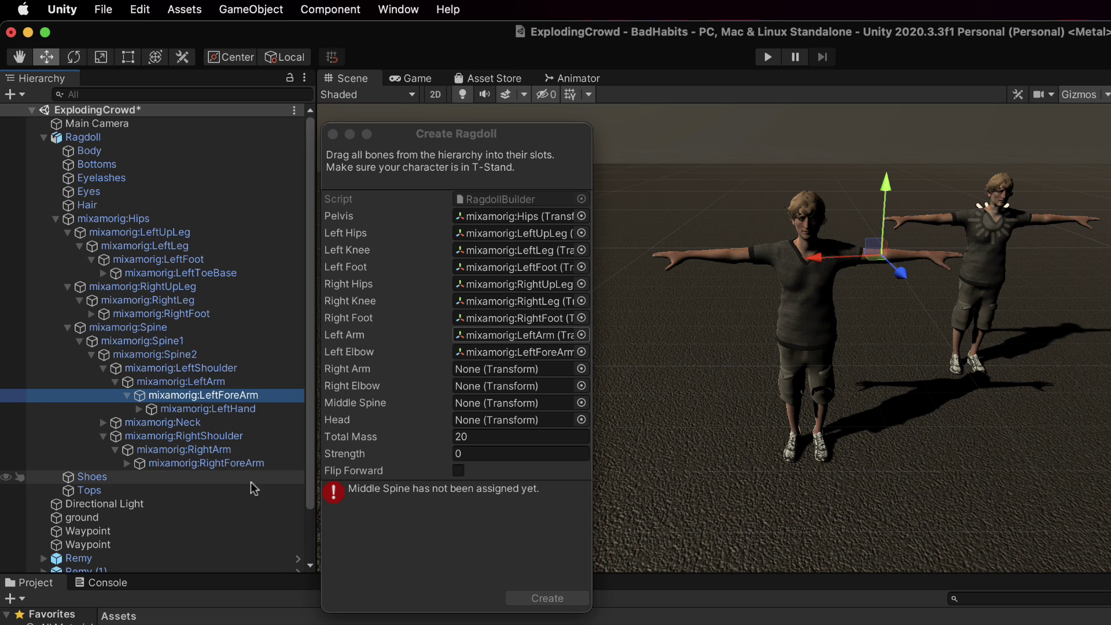
drag(200, 466, 478, 391)
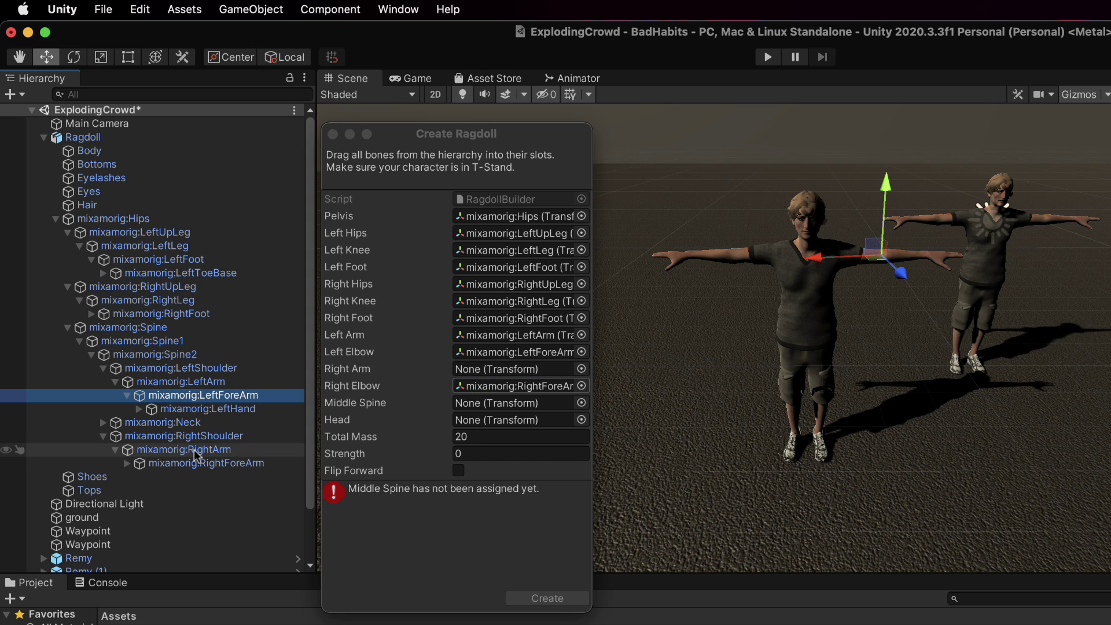
drag(184, 450, 492, 370)
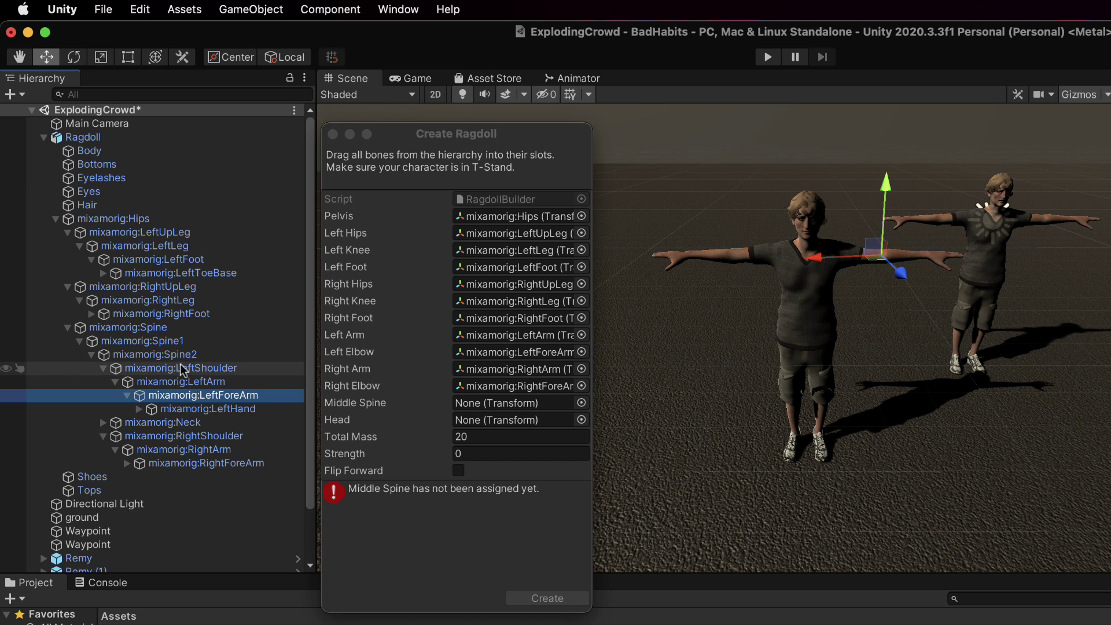
- Assign mixamorig:Spine1 to Middle Spine and mixamorig:Head to Head
click(134, 328)
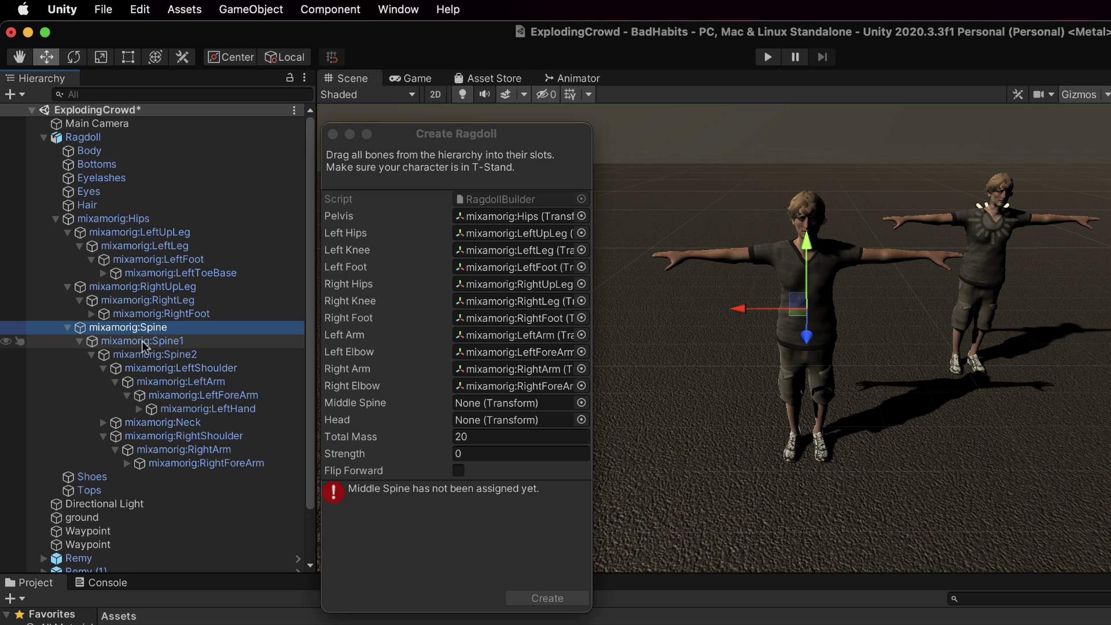
click(144, 342)
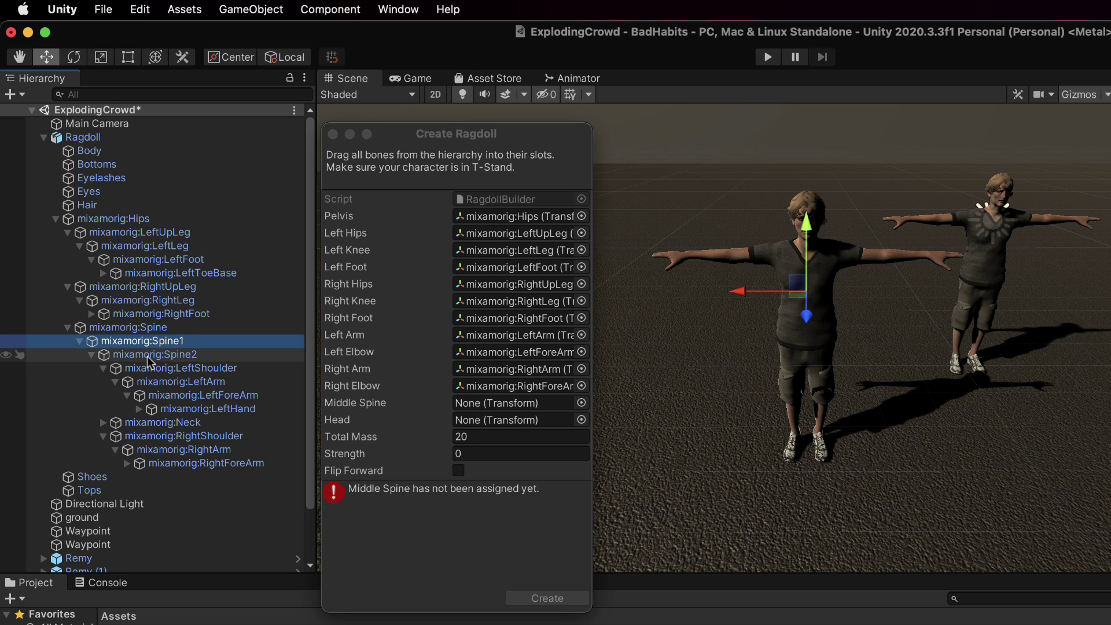
click(149, 358)
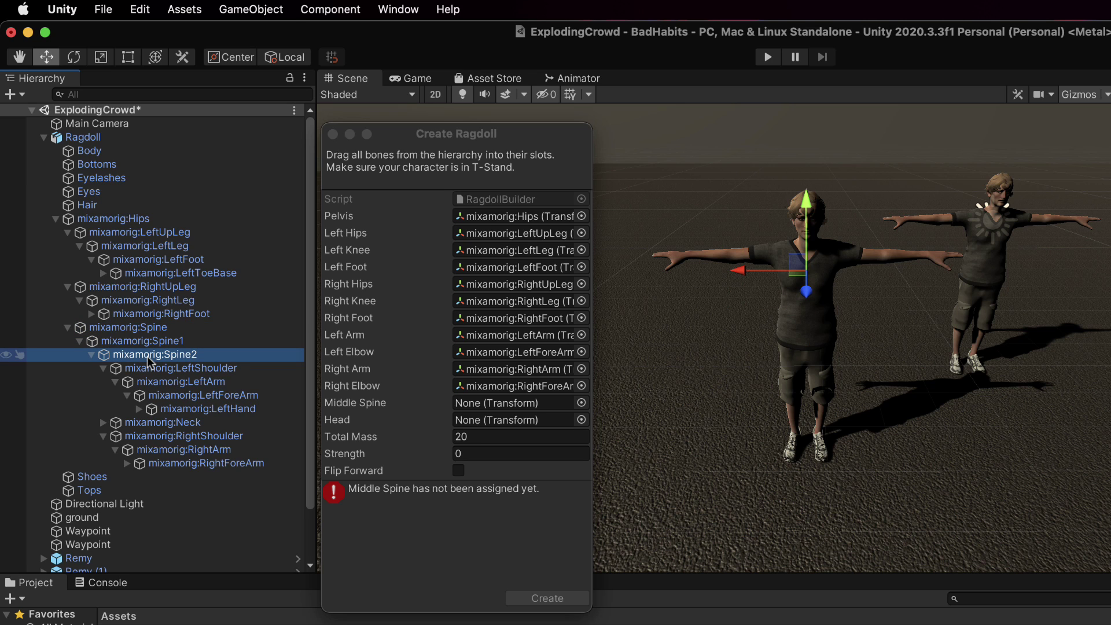
click(152, 426)
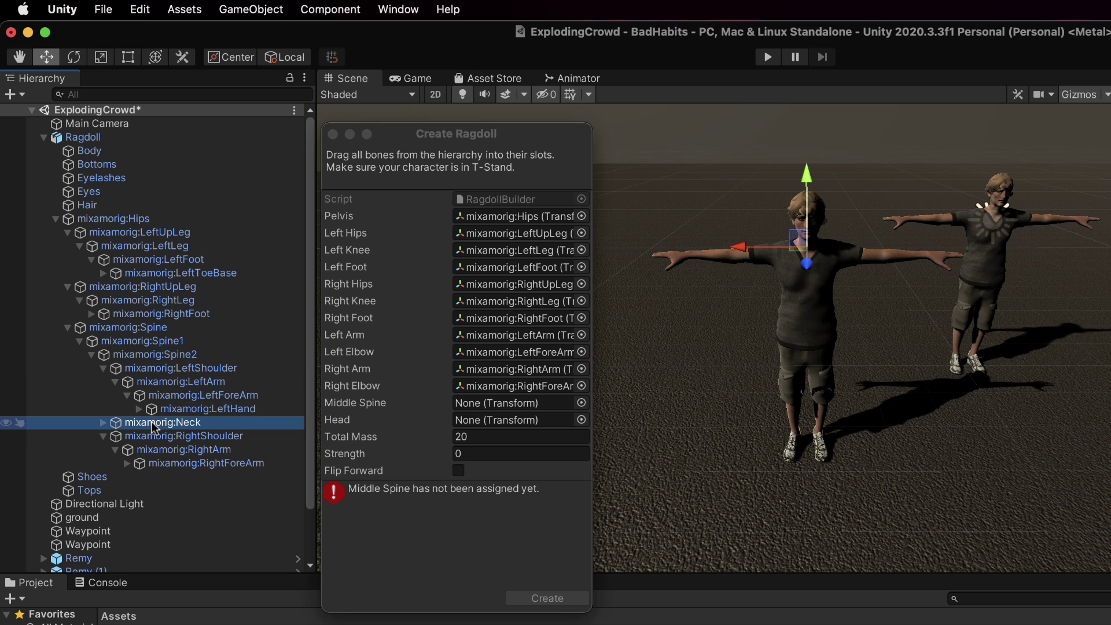
click(140, 342)
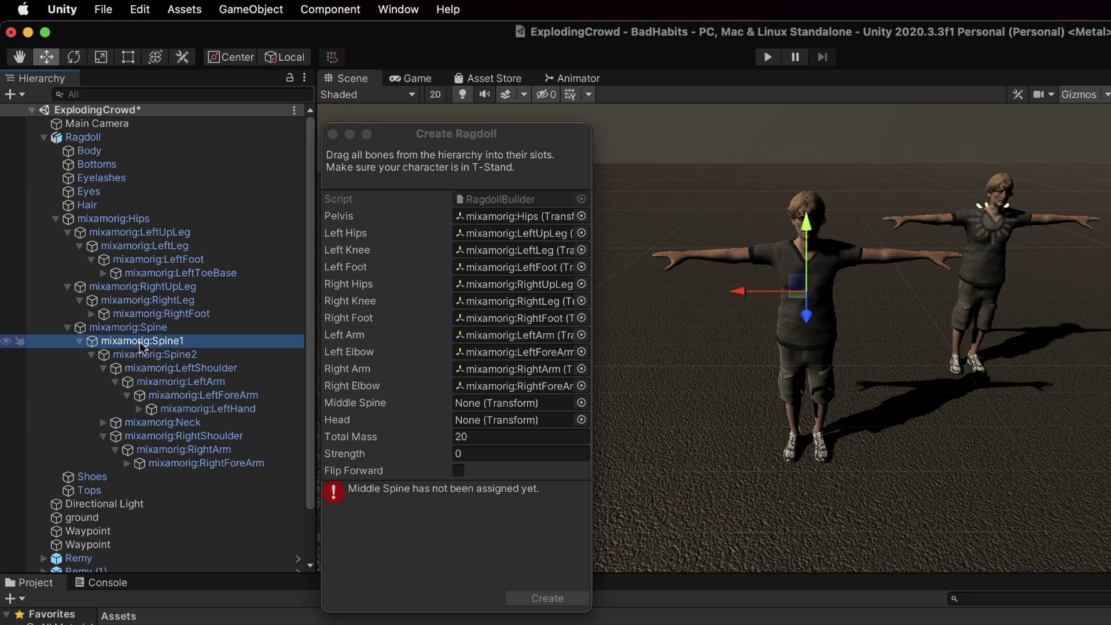
drag(118, 348, 507, 402)
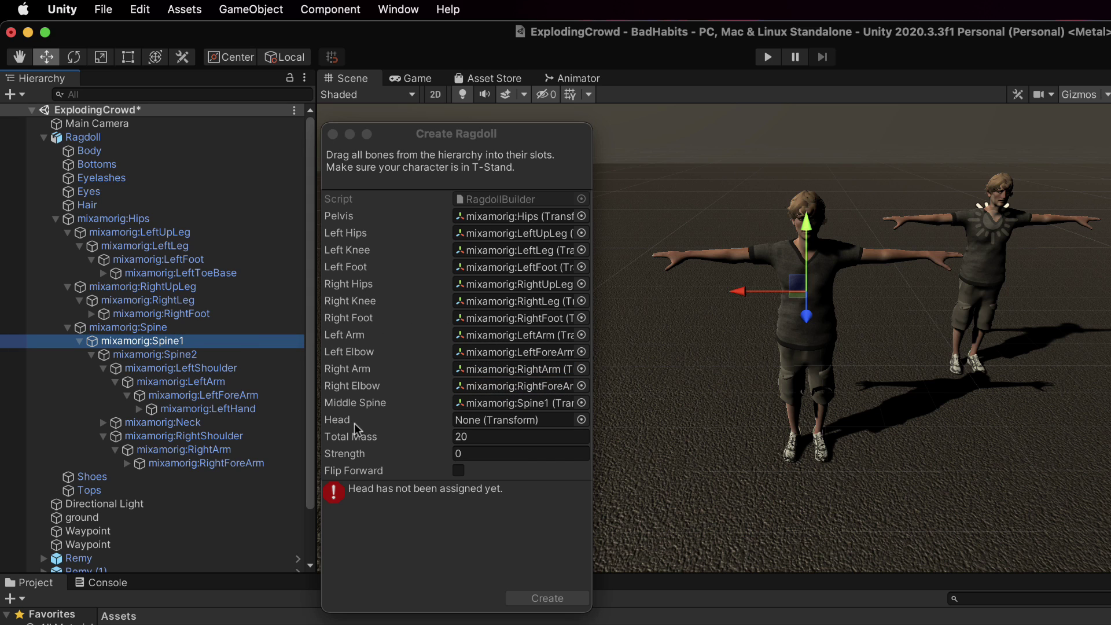
click(103, 424)
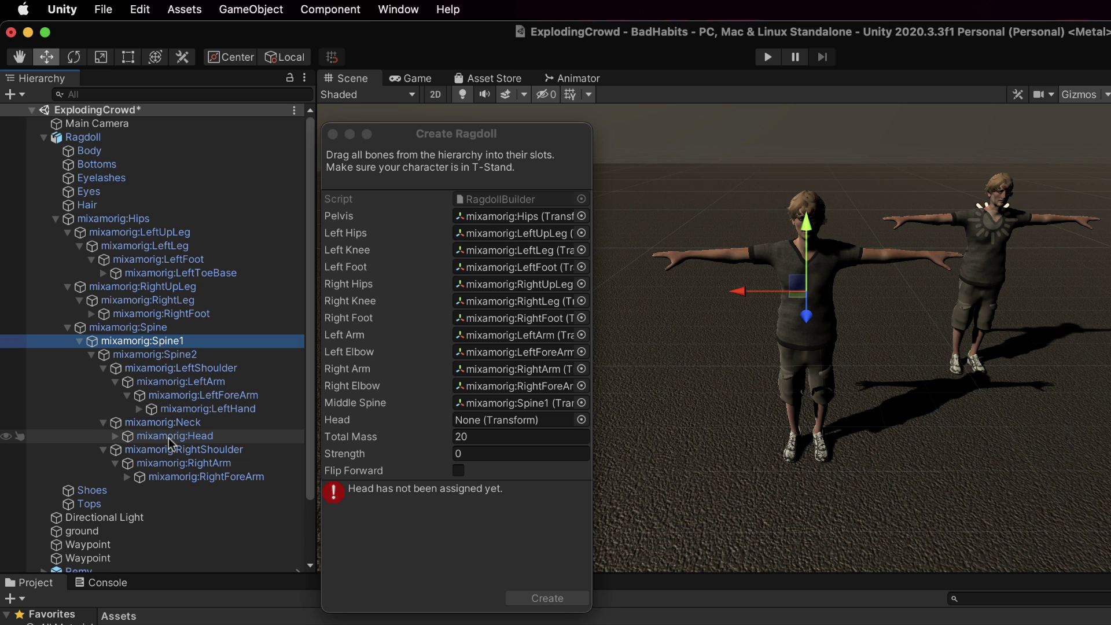
drag(160, 436, 518, 419)
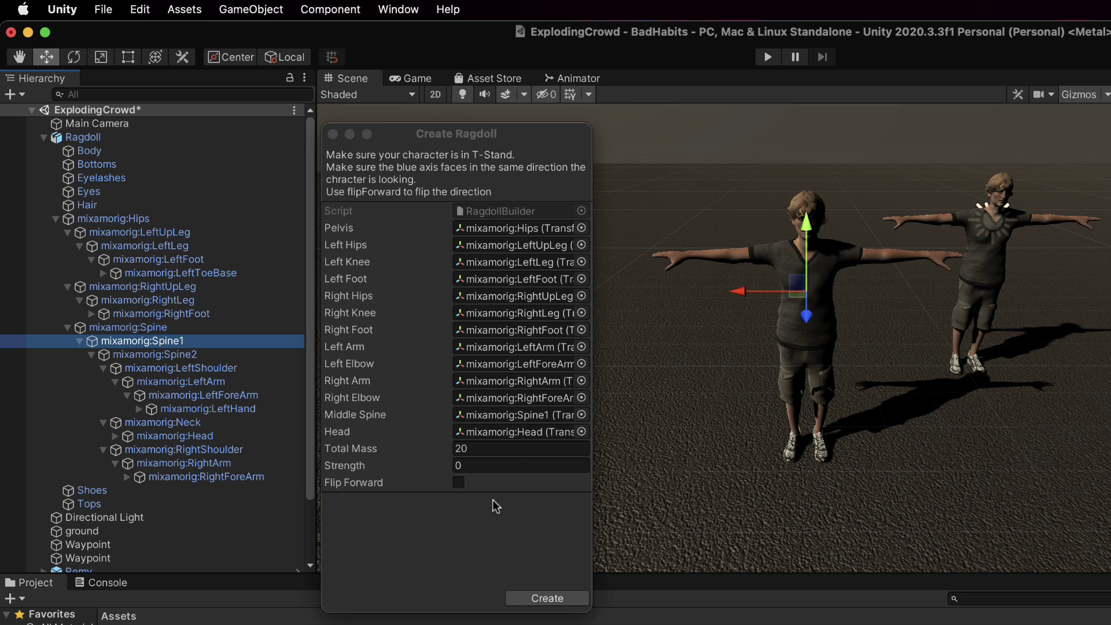
- Create the ragdoll, check the leg bones' new physics components, and play-test its collapse
click(543, 599)
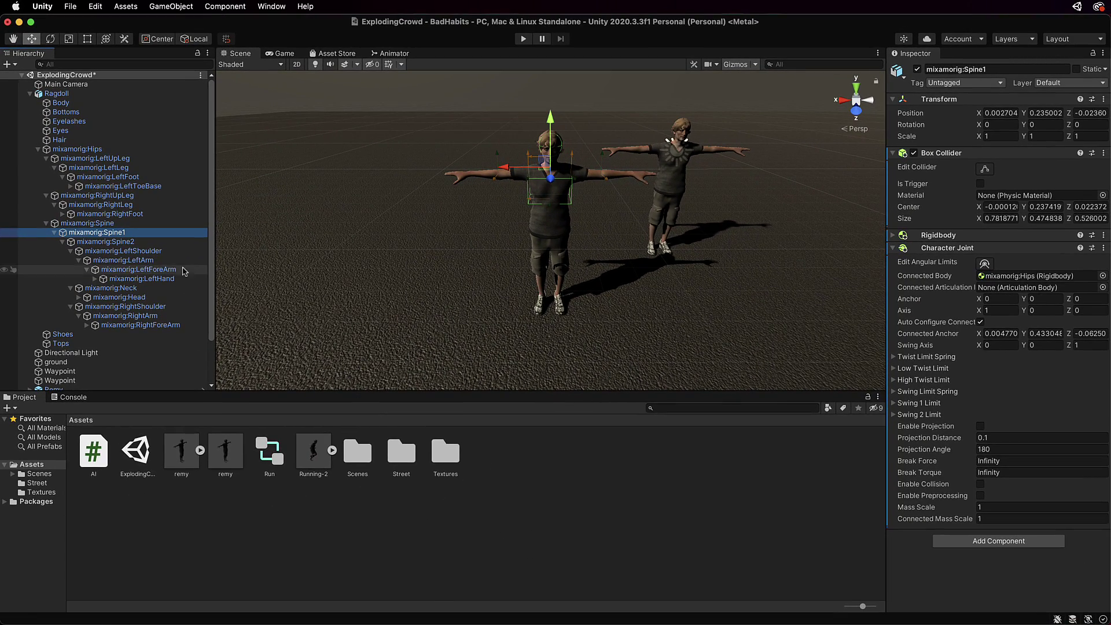
click(74, 150)
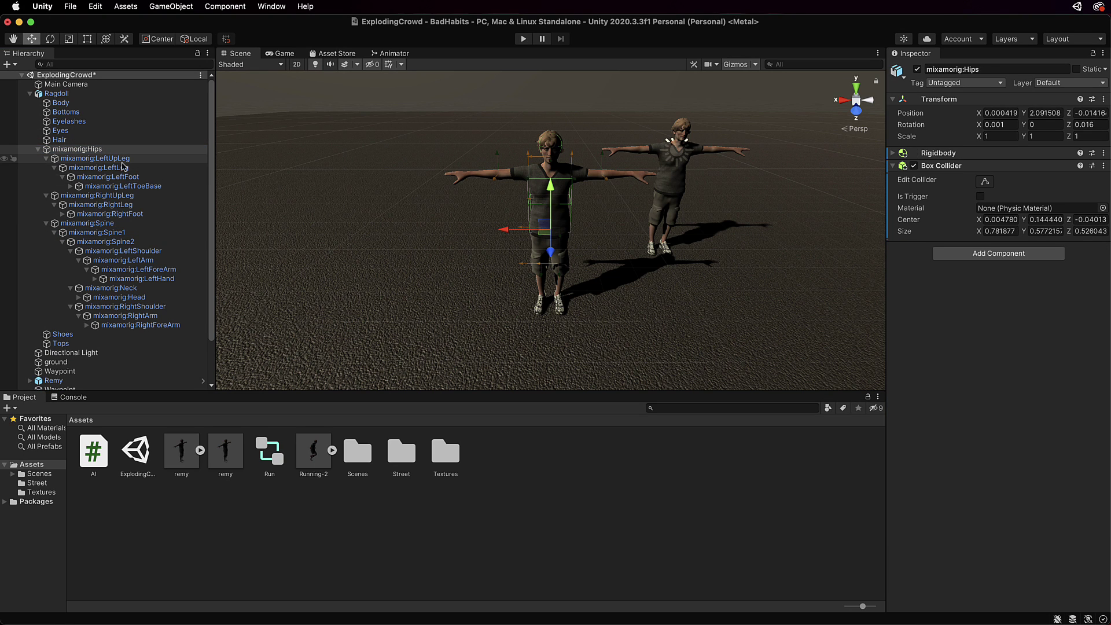
click(95, 159)
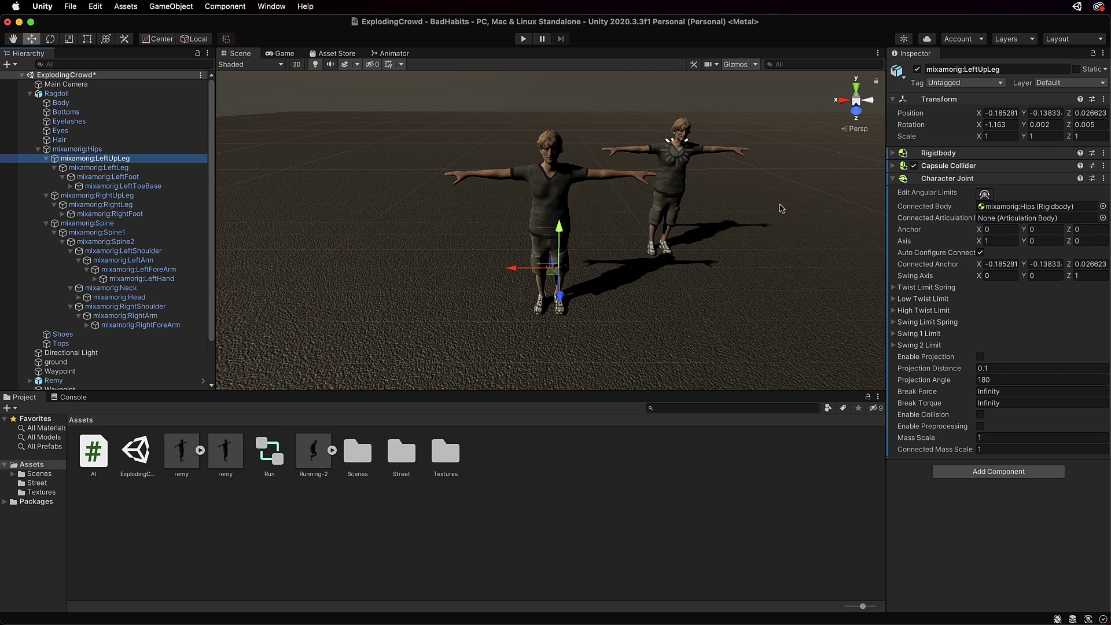
click(98, 167)
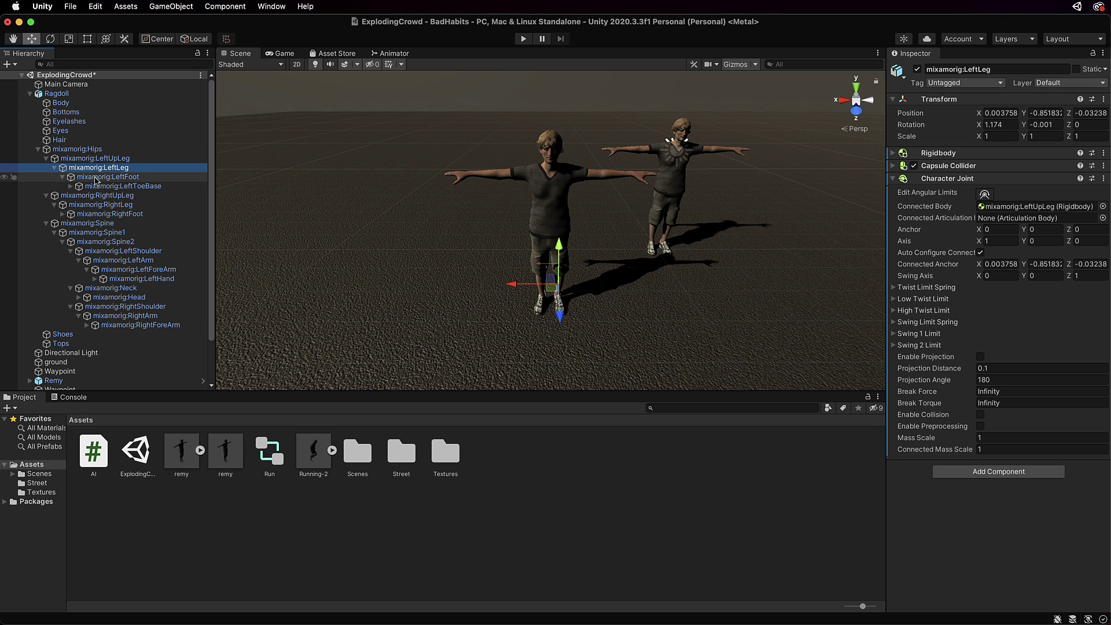
click(110, 177)
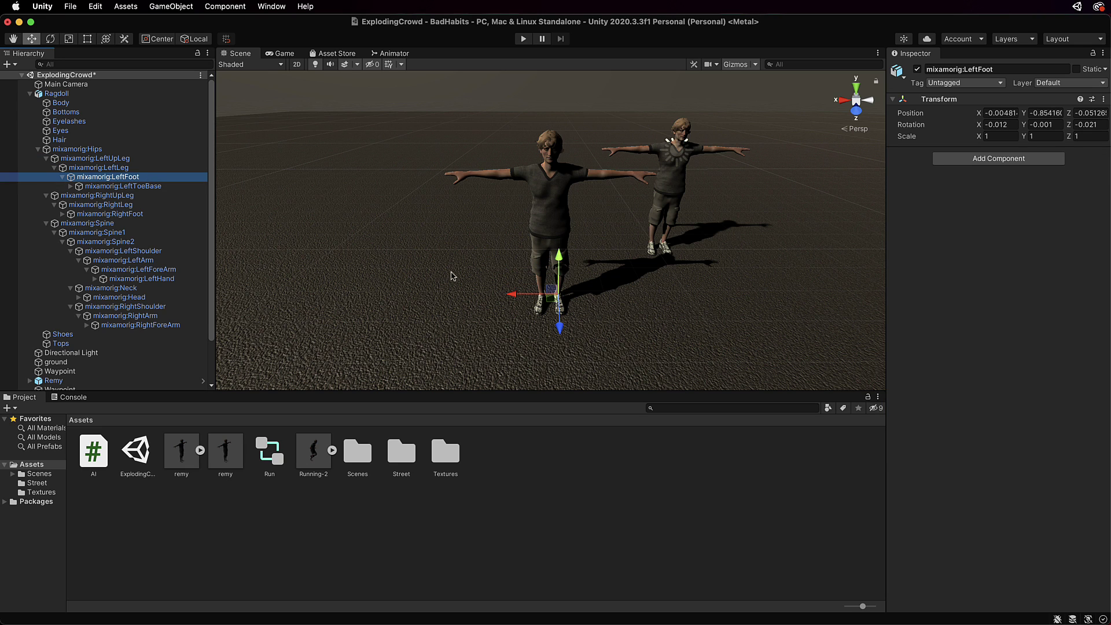
click(127, 196)
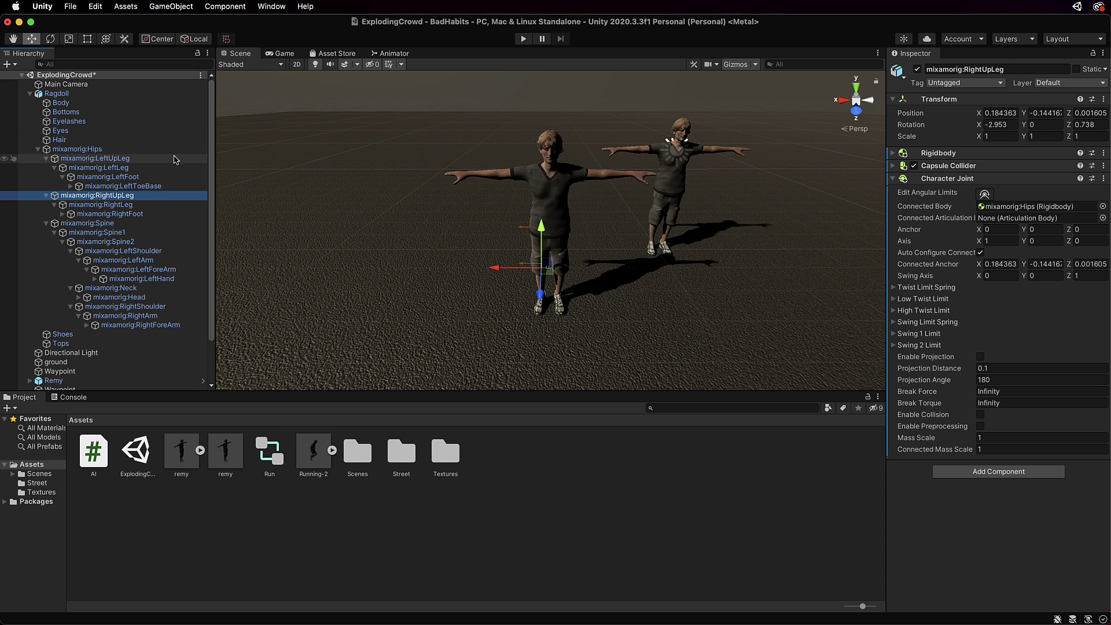
click(56, 95)
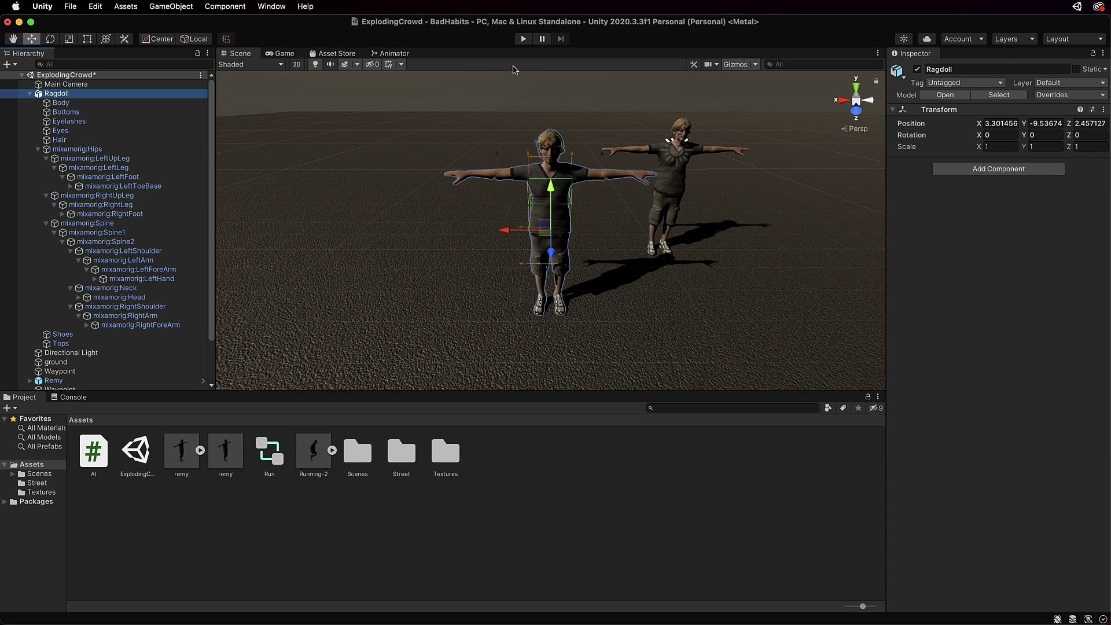
click(523, 38)
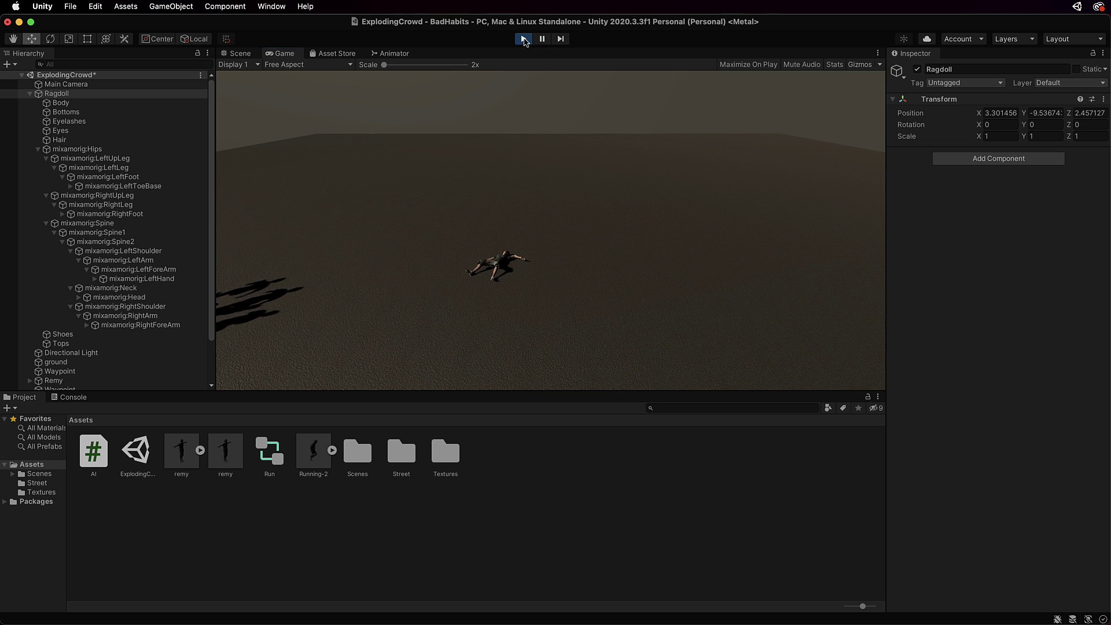
- Stop Play mode so the characters return to T-pose
click(524, 40)
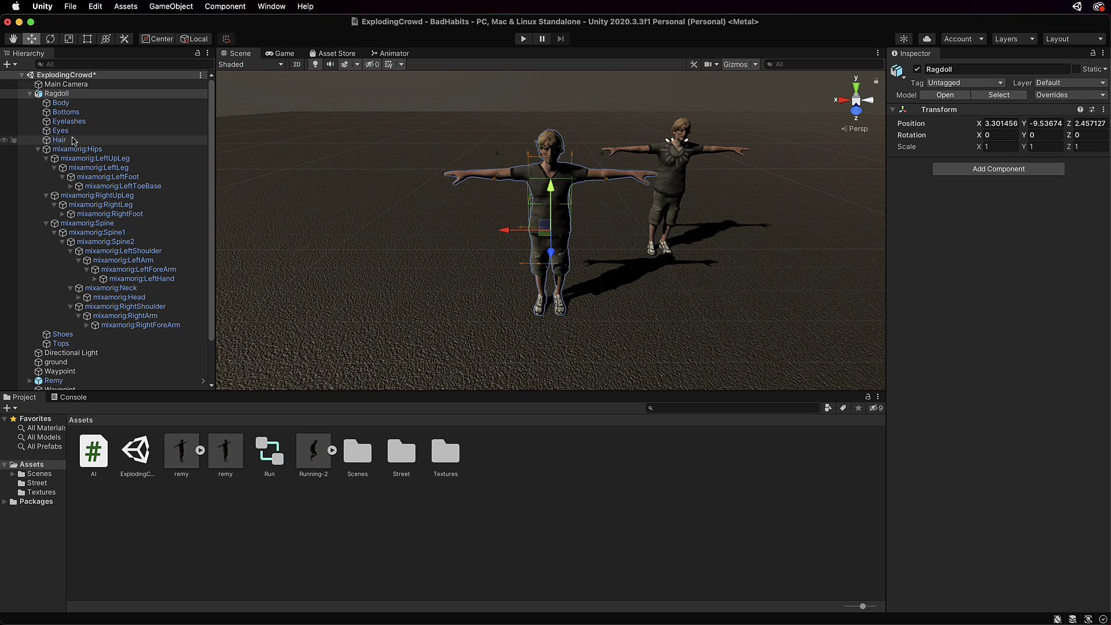
- Save Ragdoll as an Original Prefab in Assets and delete it from the scene
click(30, 94)
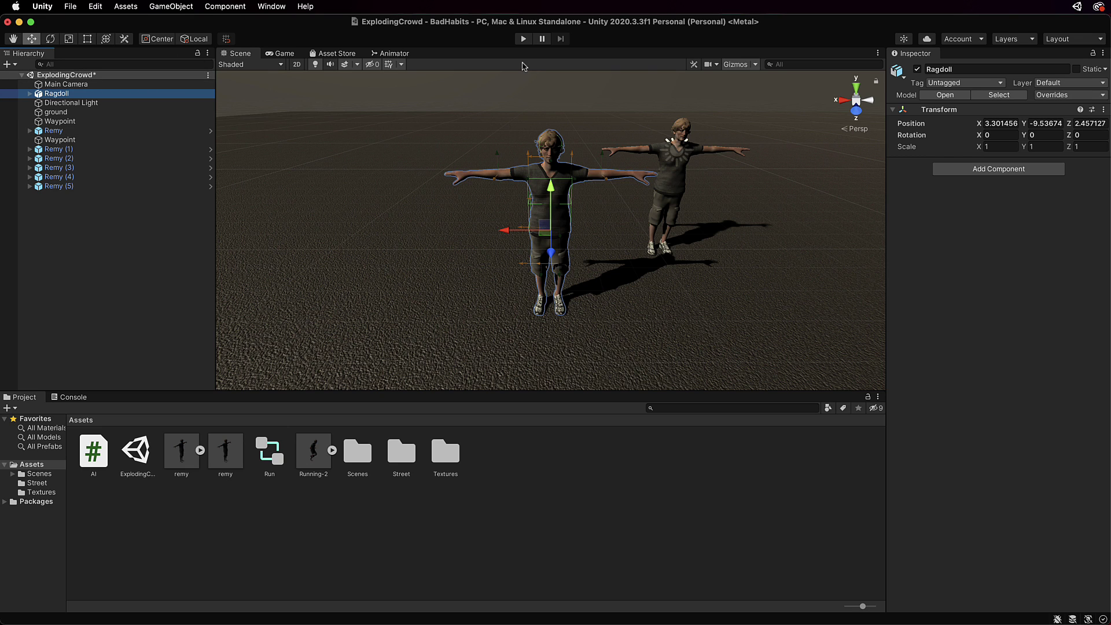
key(super+Tab)
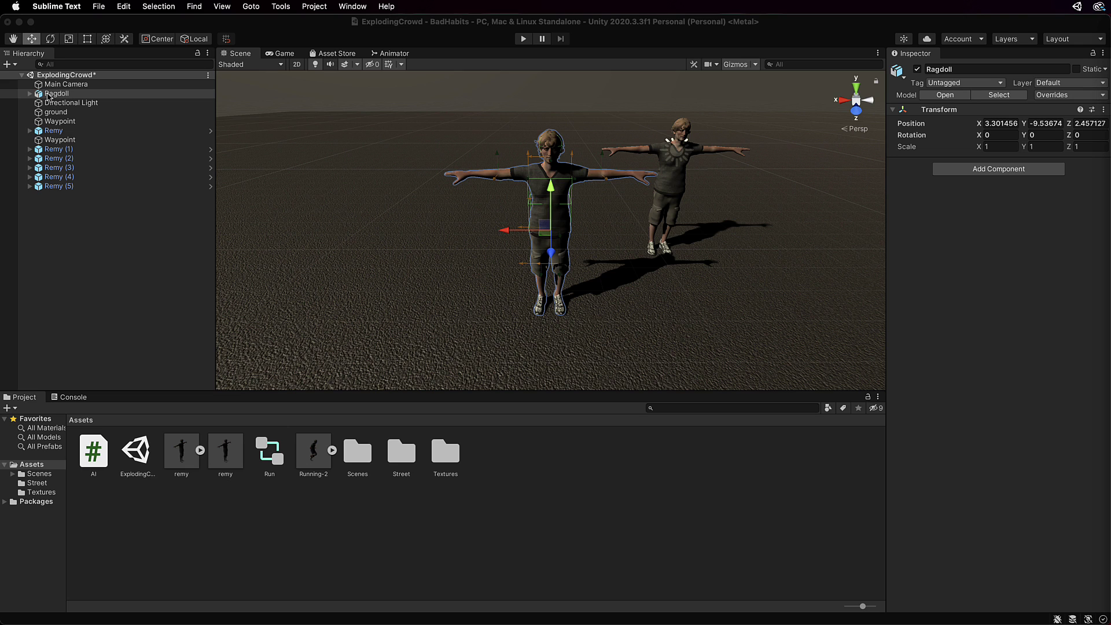
drag(49, 94, 222, 529)
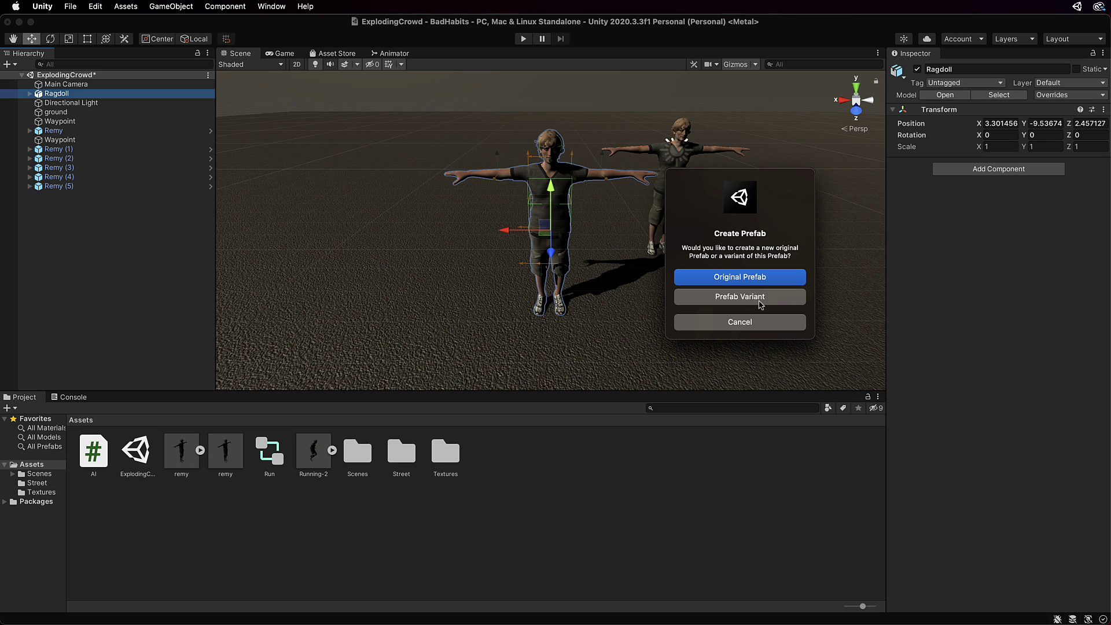
click(751, 277)
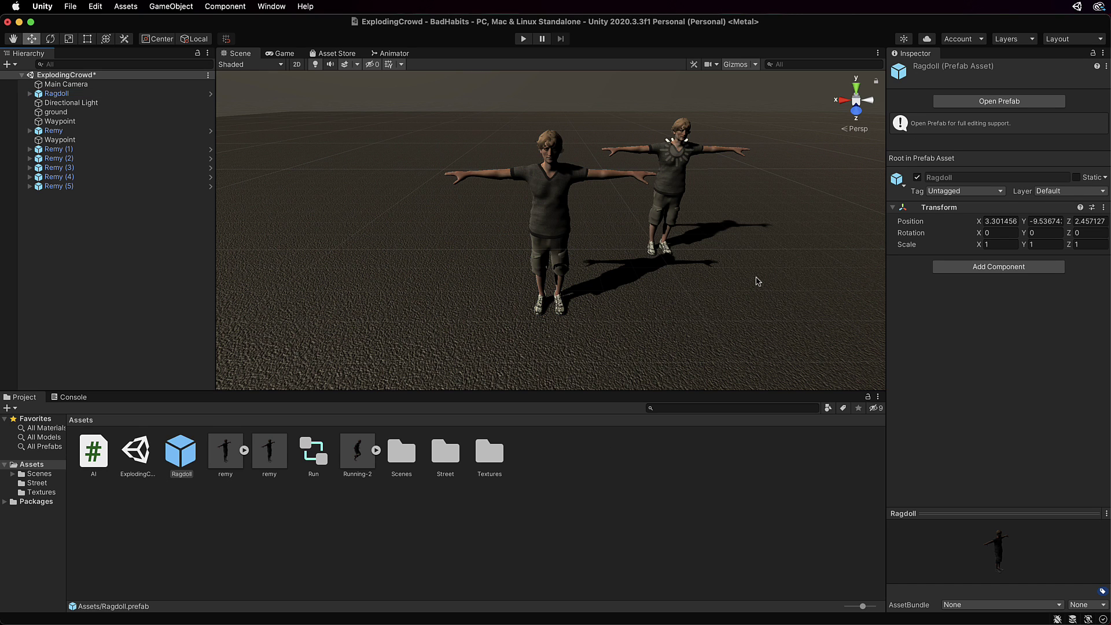
click(64, 95)
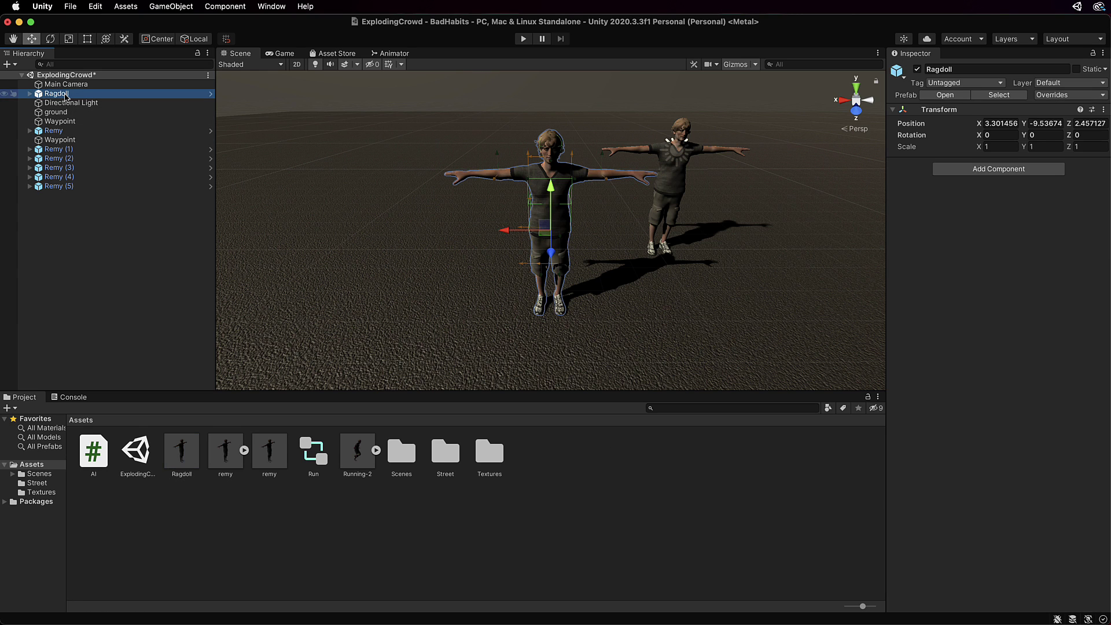
key(super+BackSpace)
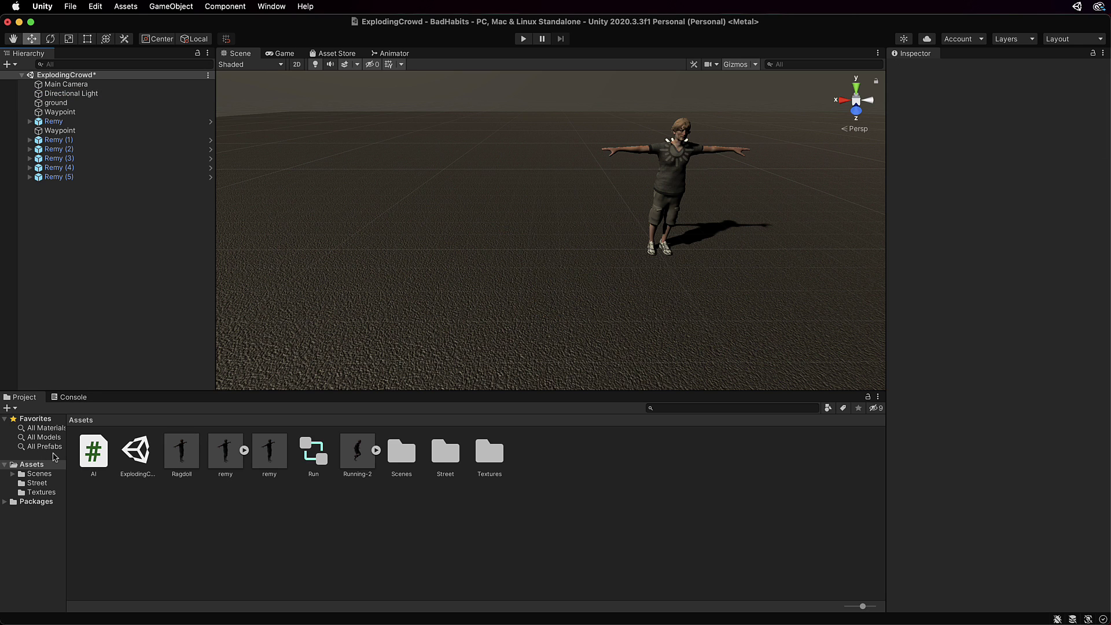
- Open AI.cs in Visual Studio and add 'public GameObject ragdollPrefab;' below the anim field
double_click(93, 457)
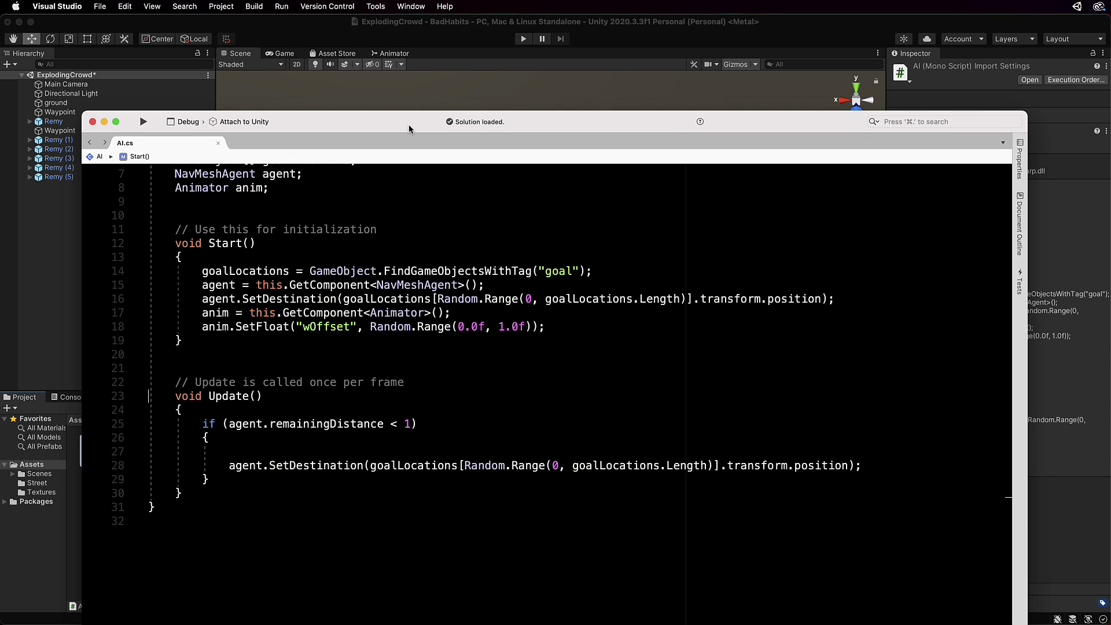
drag(408, 125, 439, 59)
scroll(578, 307, up, 3)
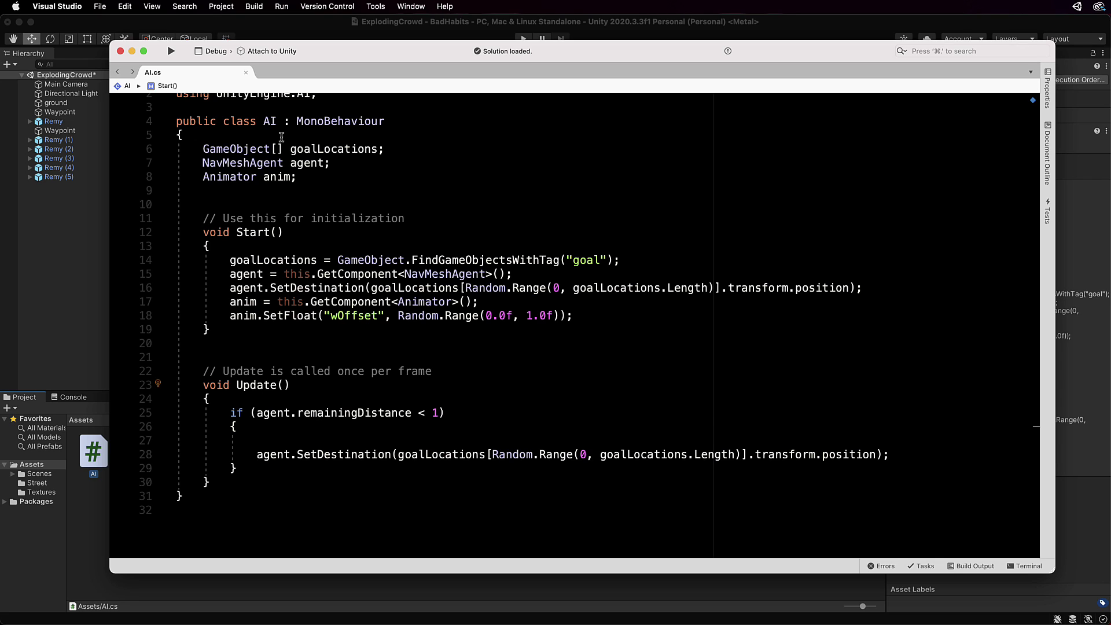
click(305, 179)
key(Return)
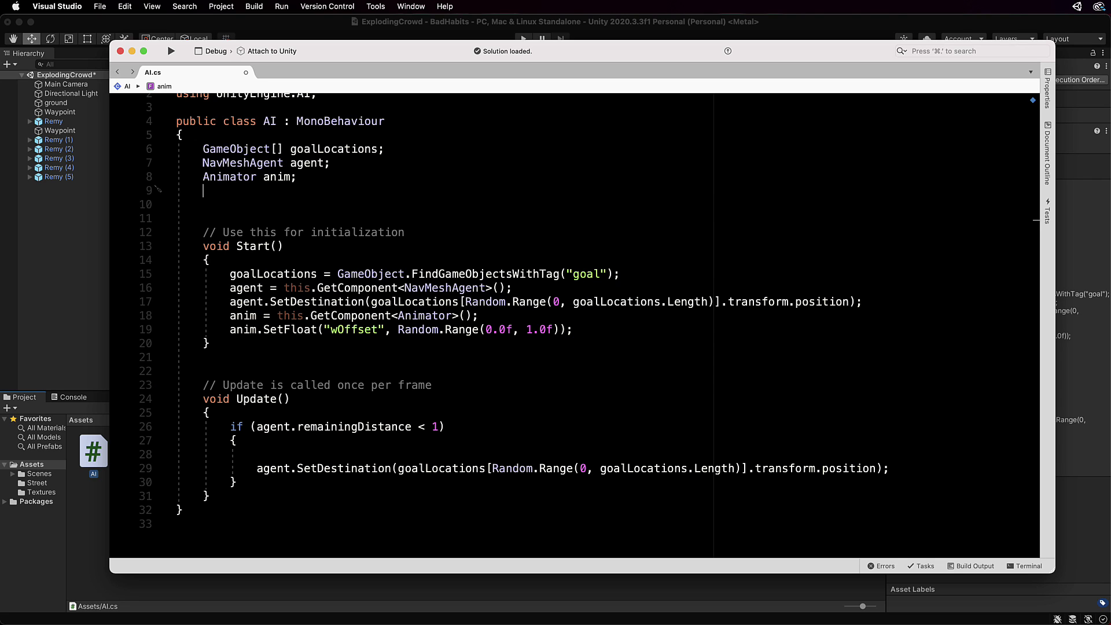
text(p)
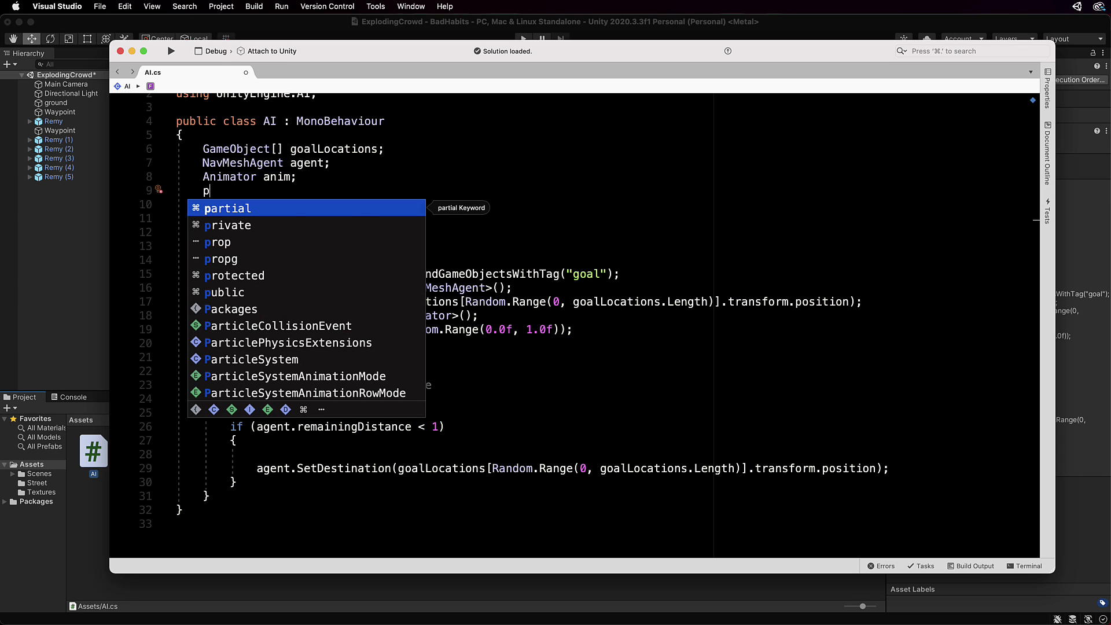
text(ublic GameObject ragdollP)
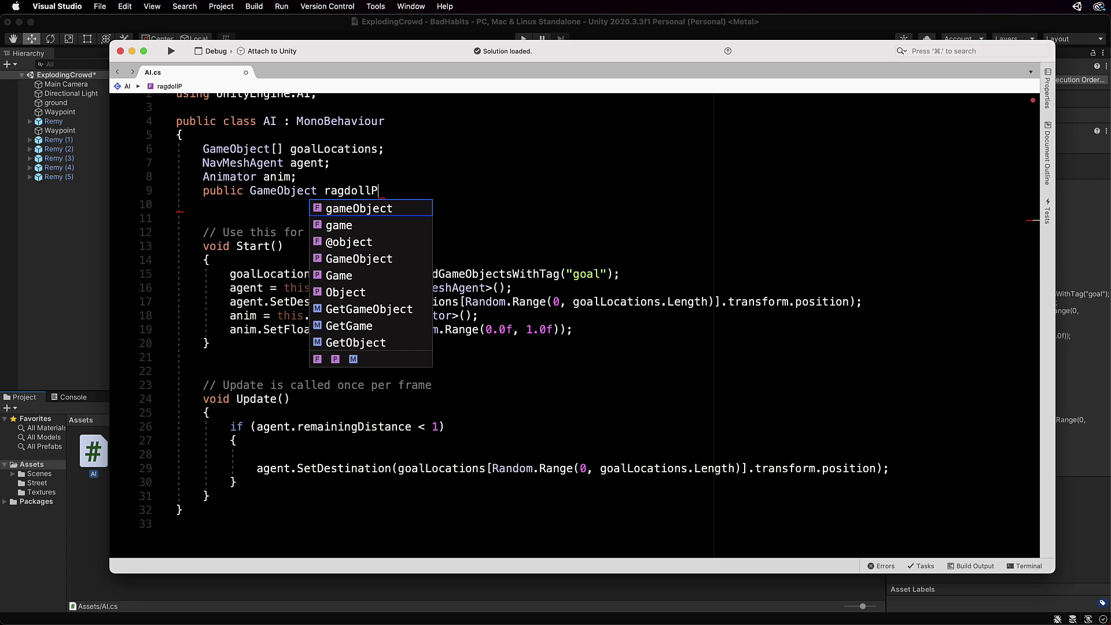
text(refab;)
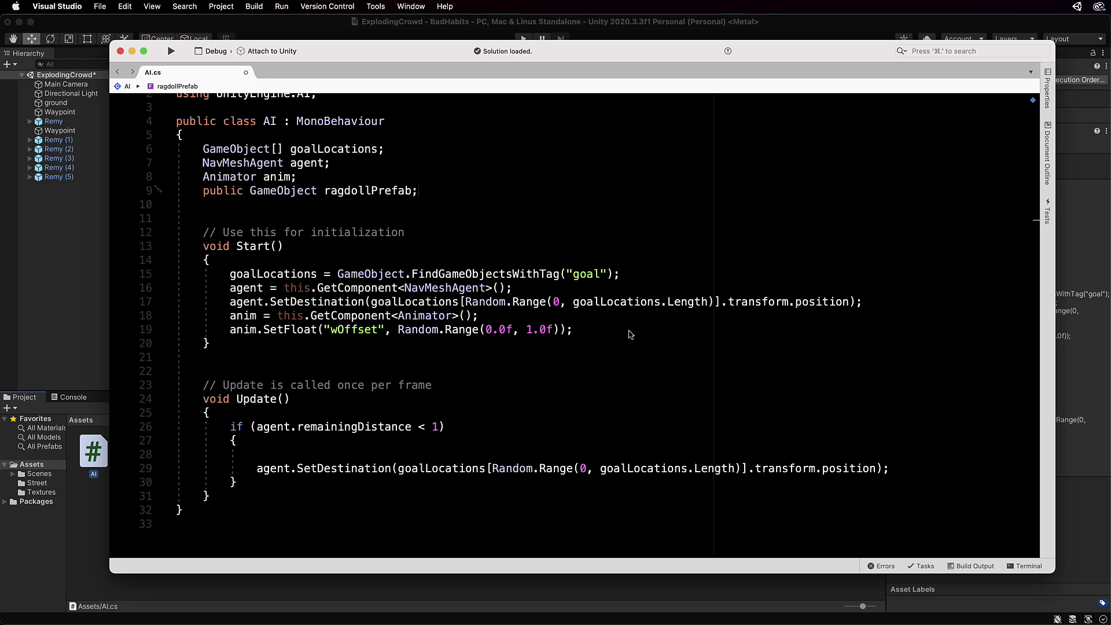
click(583, 329)
- Add an empty SwitchRagDoll() method below Start()
key(Return)
key(Return)
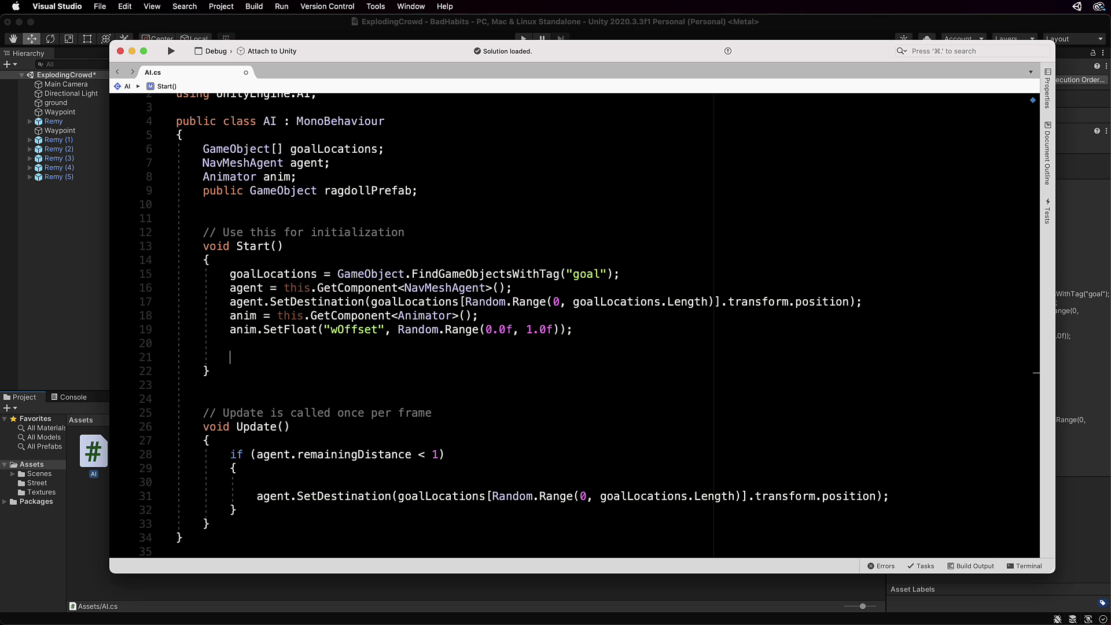
key(Return)
key(Return)
text(void)
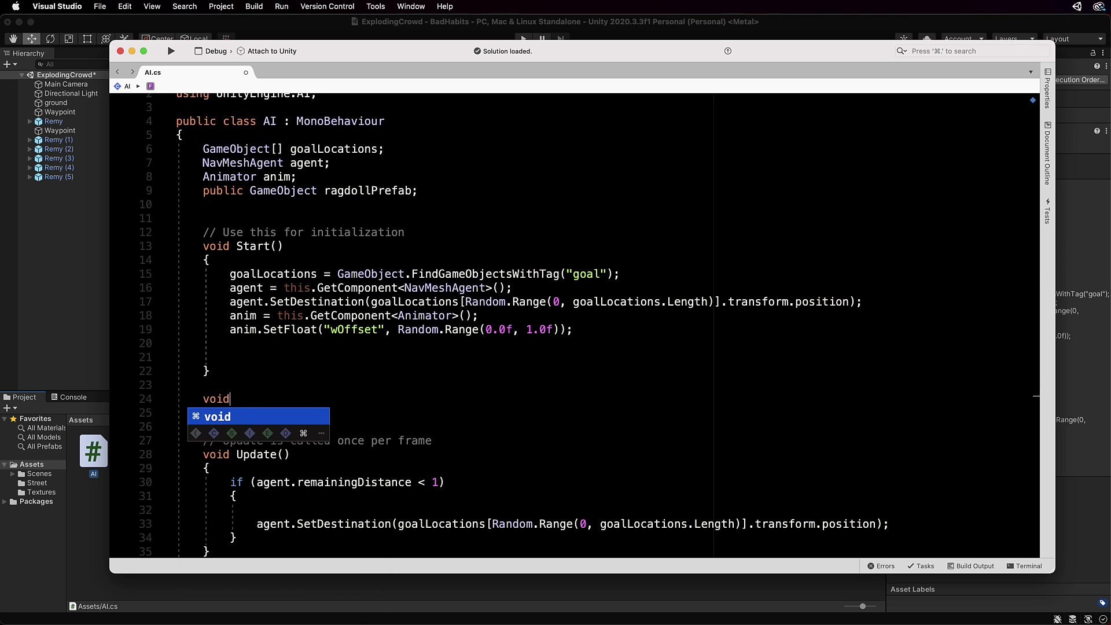
text( Sw)
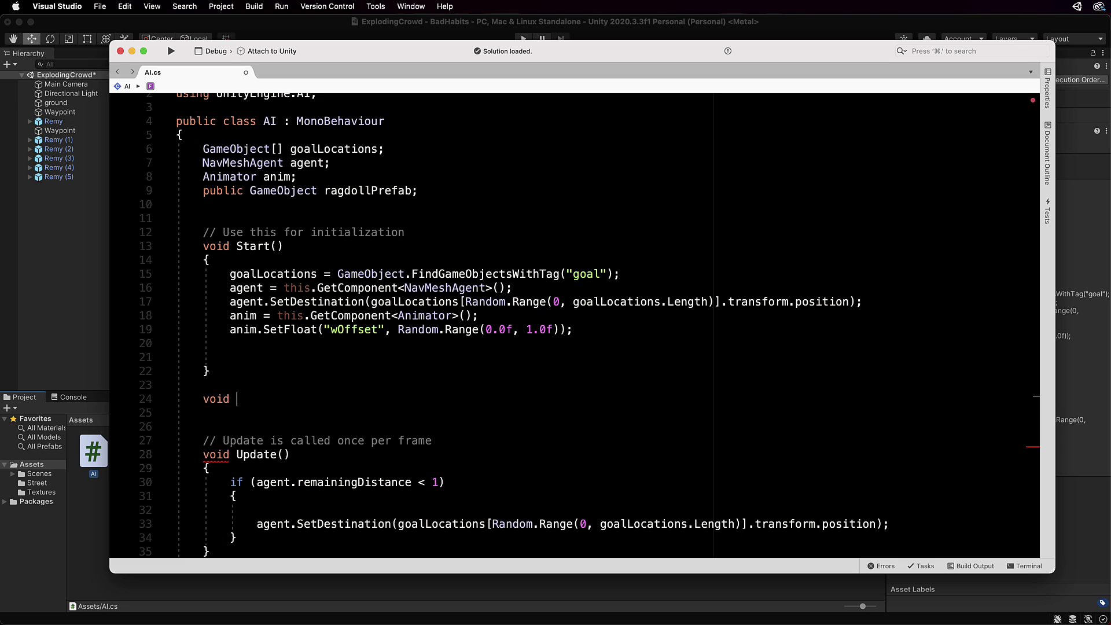
text(itchRagDoll)
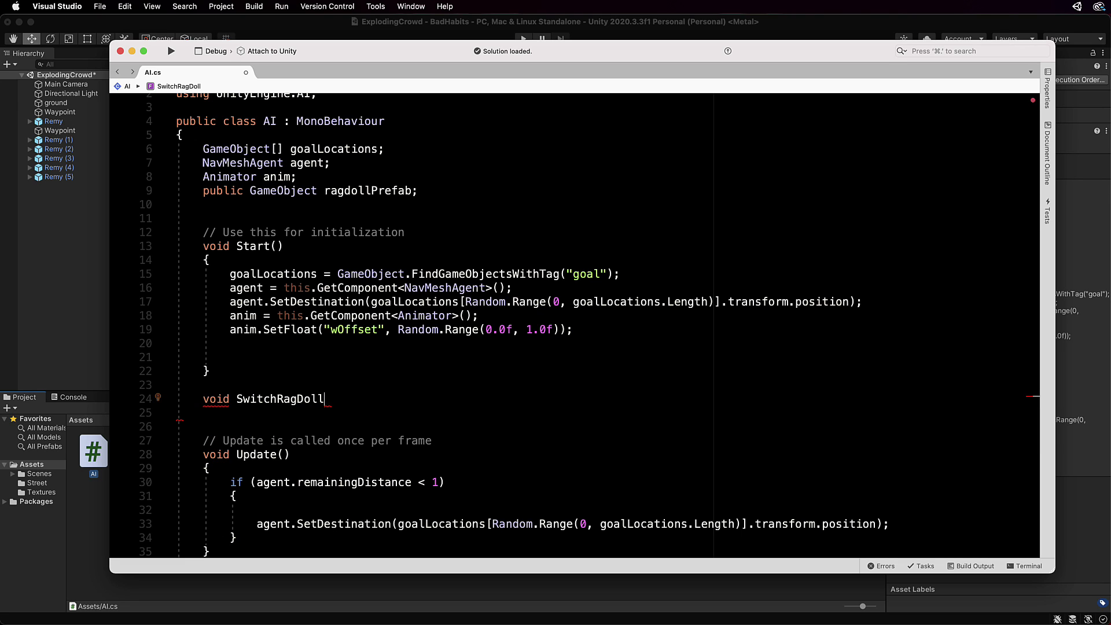
text(())
key(Return)
text({)
key(Return)
key(Return)
text(})
- End Start() with Invoke("SwitchRagDoll", Random.Range(2, 5));
key(Up)
key(Up)
key(Up)
key(Up)
key(Up)
key(Up)
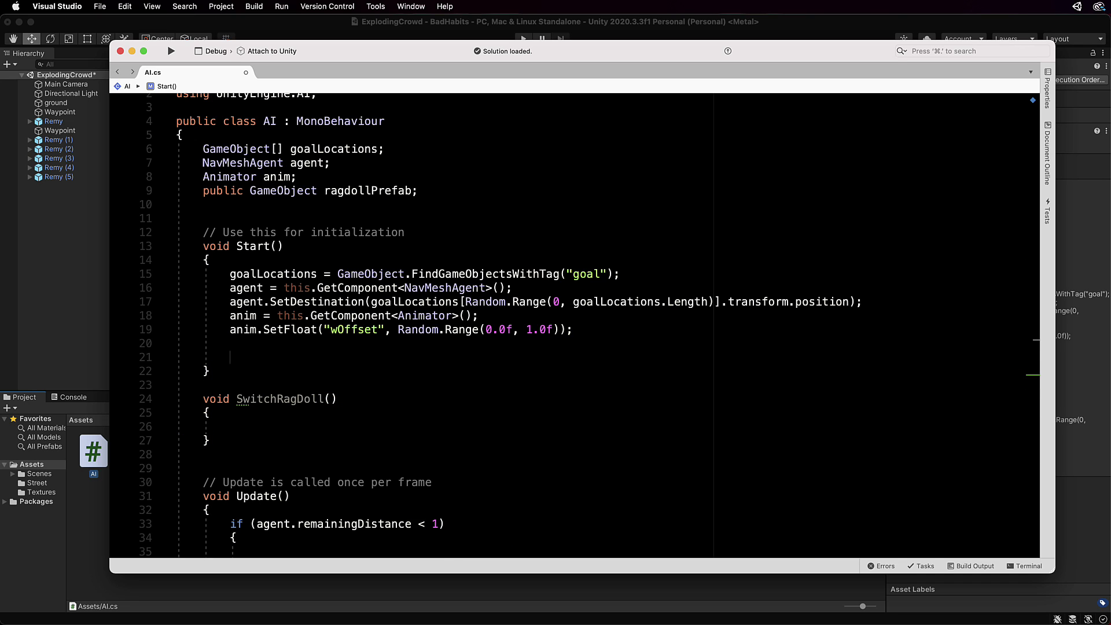
text(Invoke)
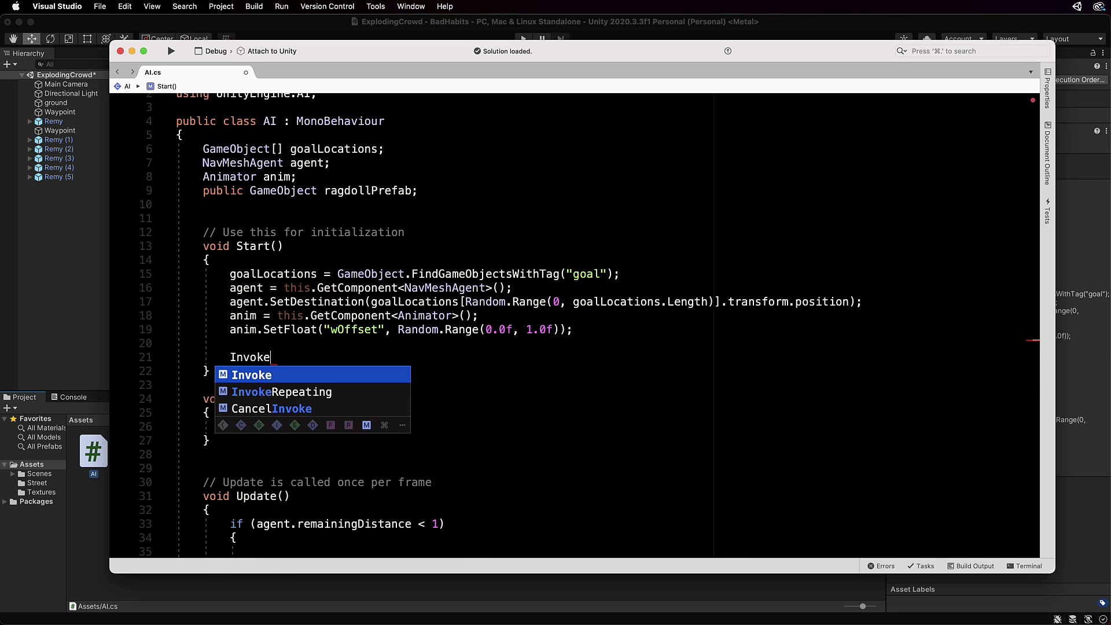
text((")
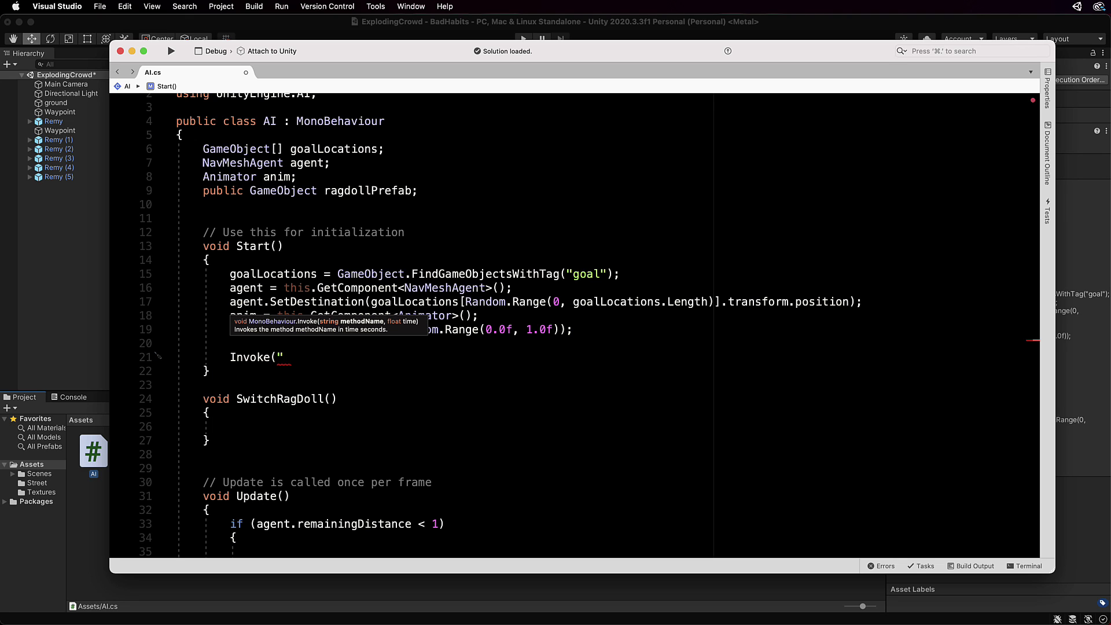
text(SwitchRagDoll", Random.Range)
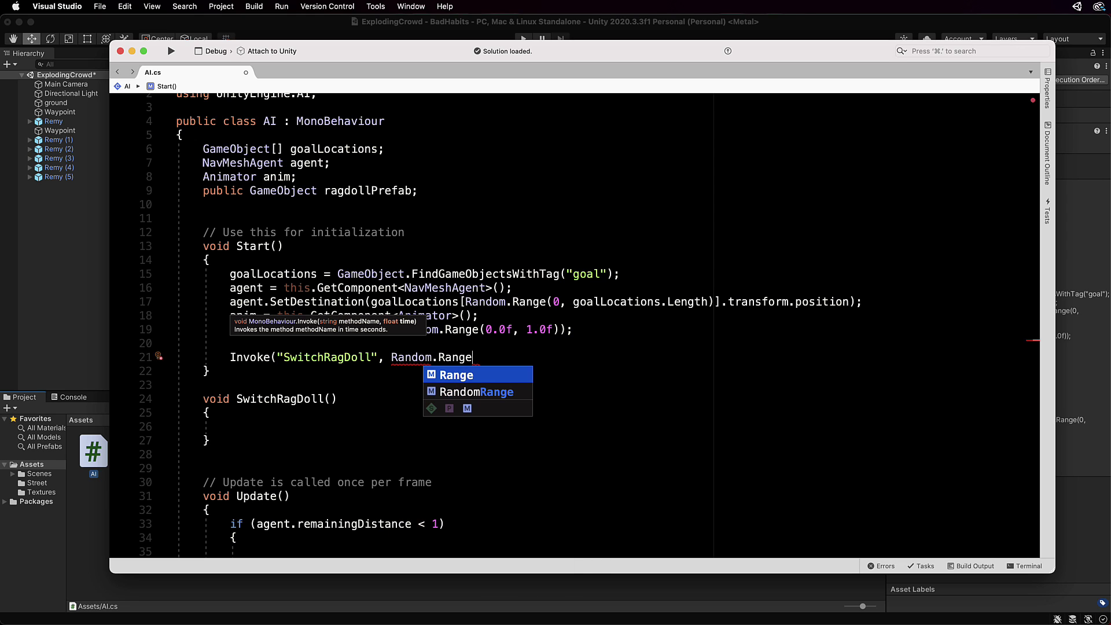
text(()
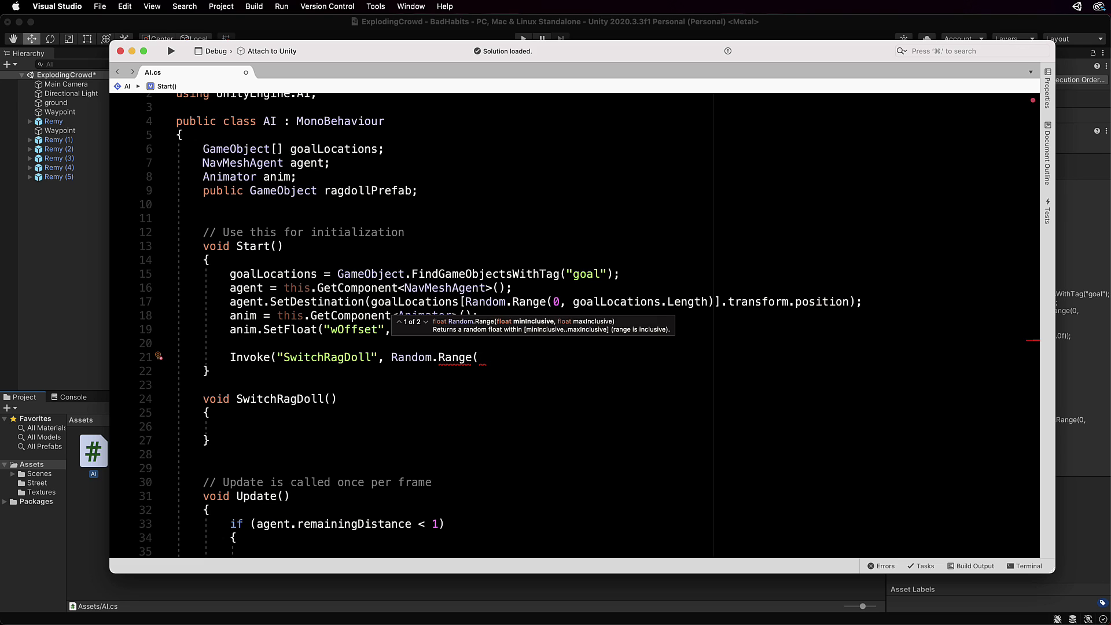
text(2, 5))
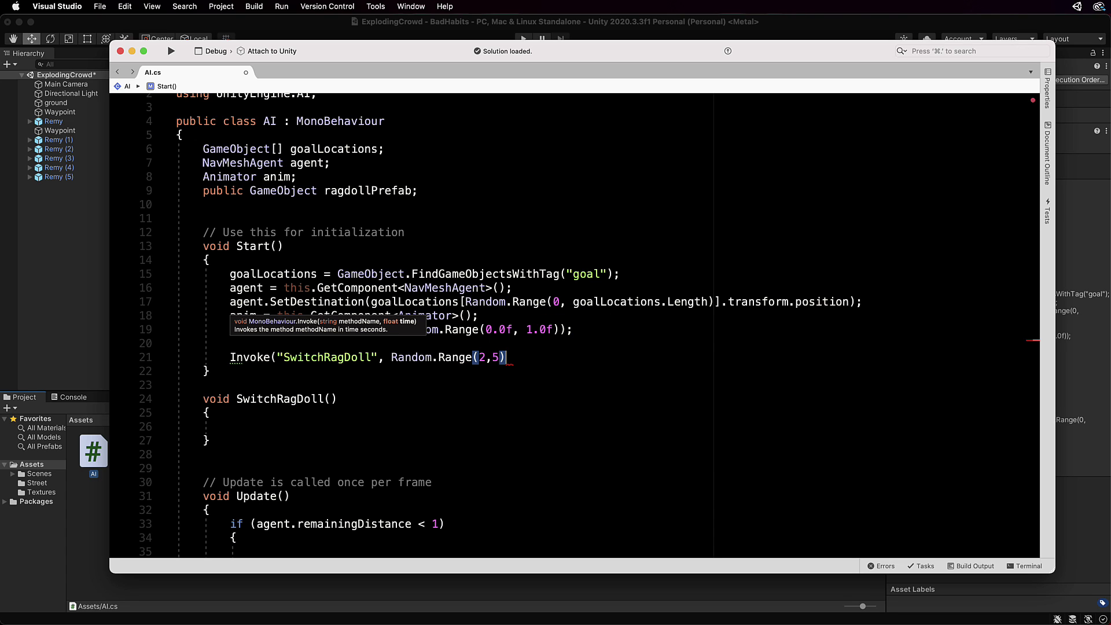
text())
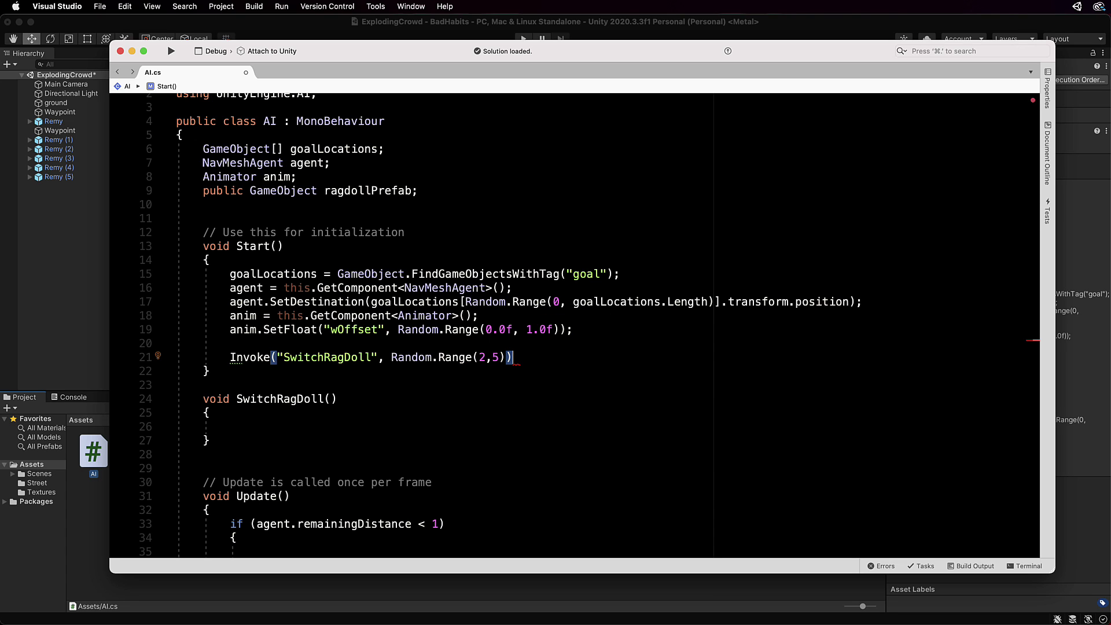
text(;)
scroll(300, 420, down, 1)
- Place the caret on the empty line inside the SwitchRagDoll() body
scroll(301, 419, down, 1)
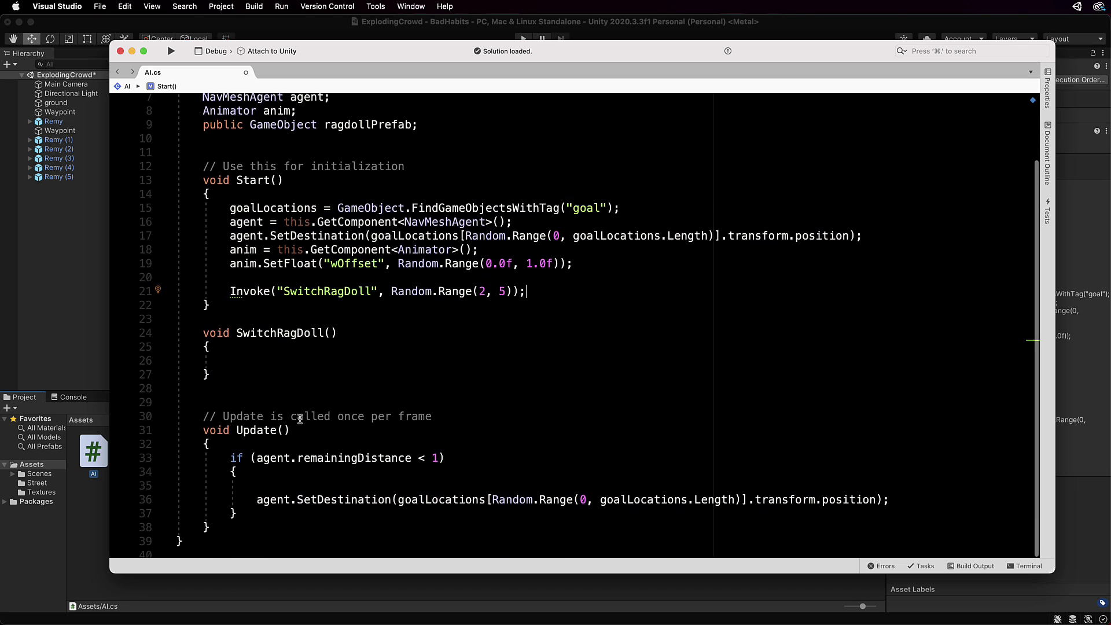
click(247, 357)
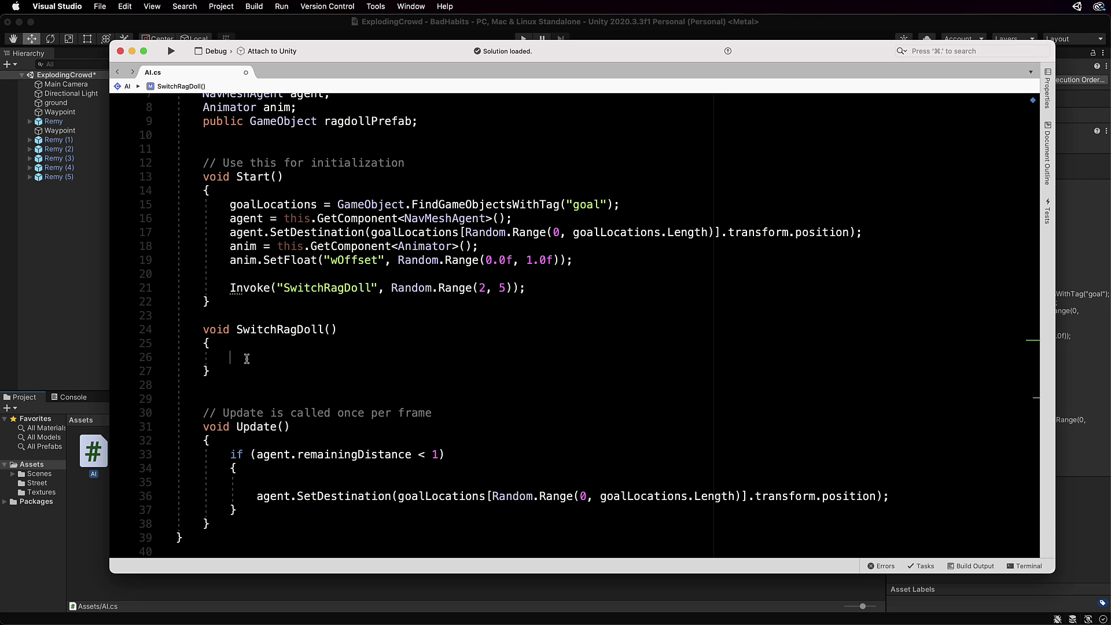
- Write Transform[] thisTrans = this.gameObject.GetComponentsInChildren<Transform>(); as the first line
text(Tra)
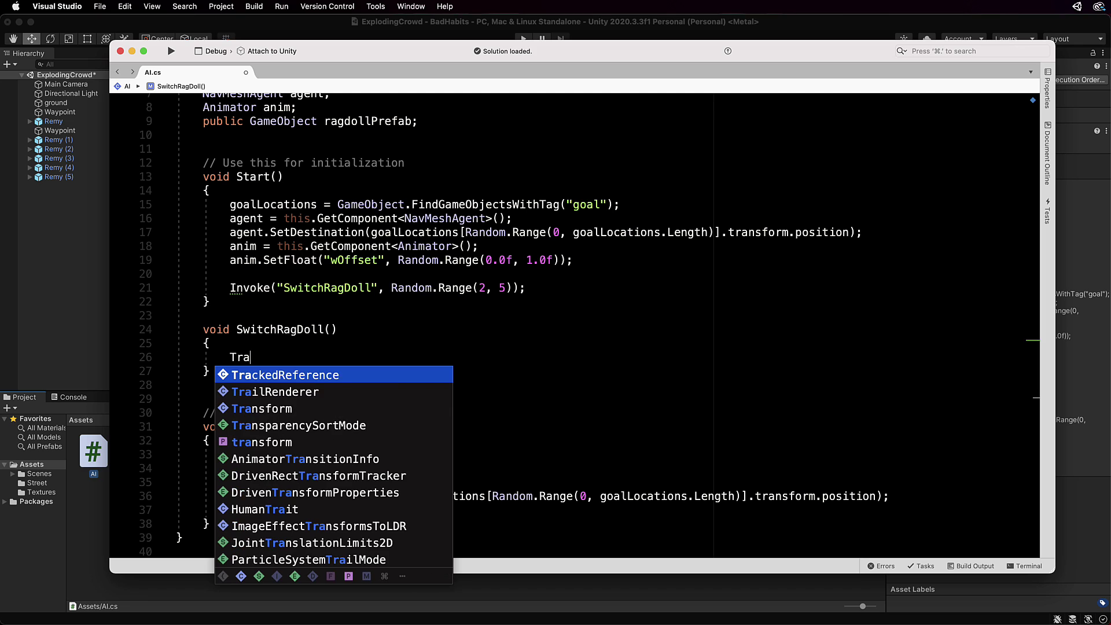
text(nsform)
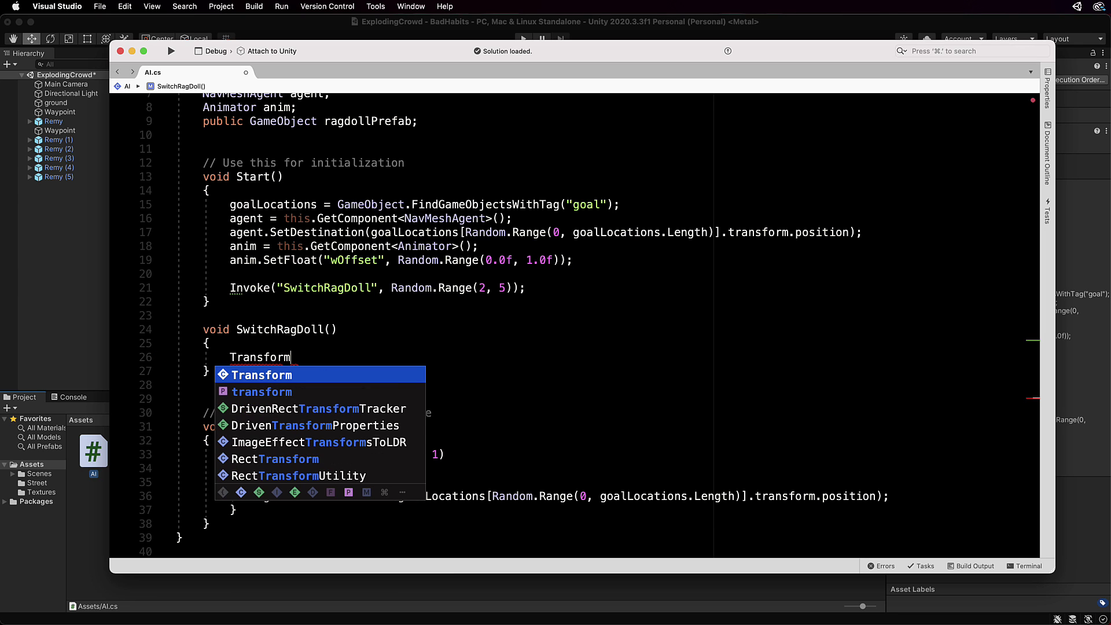
text([ thi)
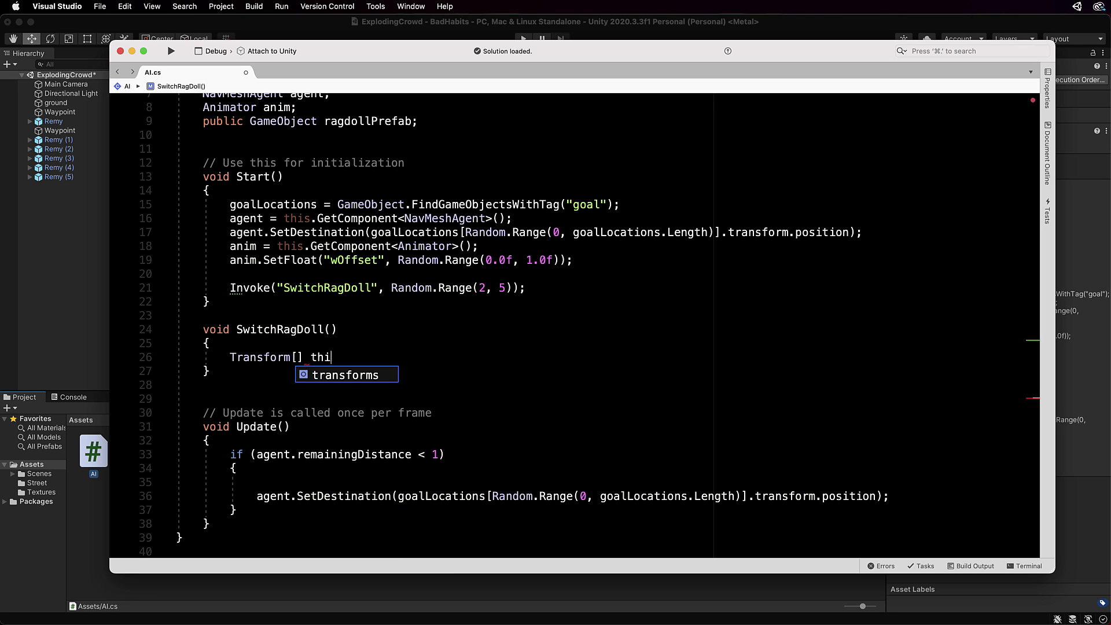
text(sTrans = this.Game)
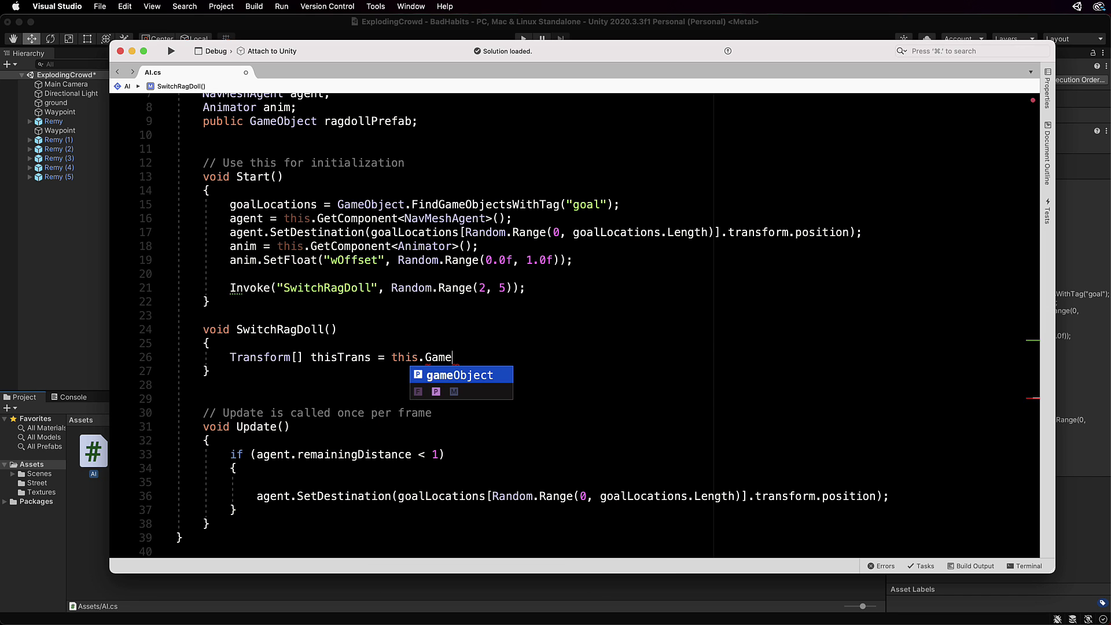
key(Tab)
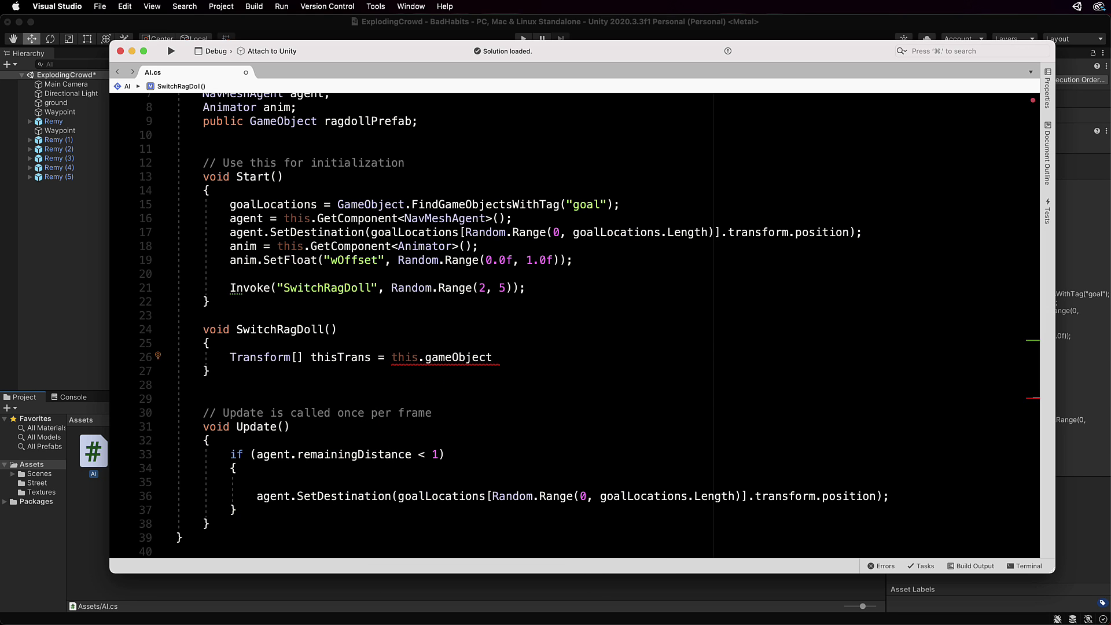
text(.Get)
key(Down)
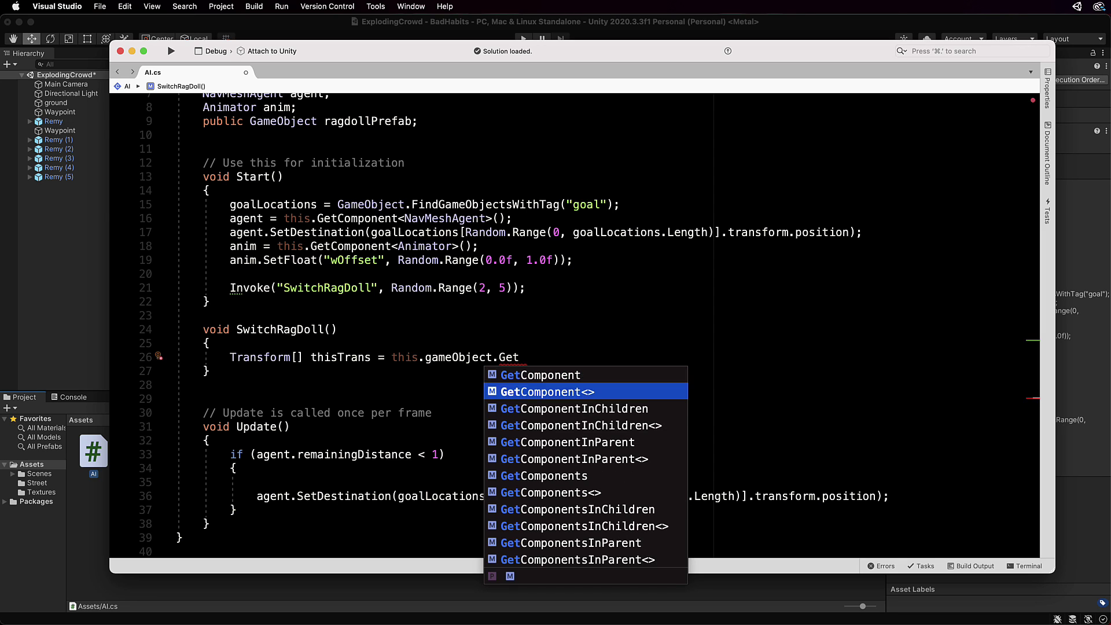
key(Down)
key(Down)
key(Down)
key(Down)
key(Down)
key(Down)
key(Down)
key(Down)
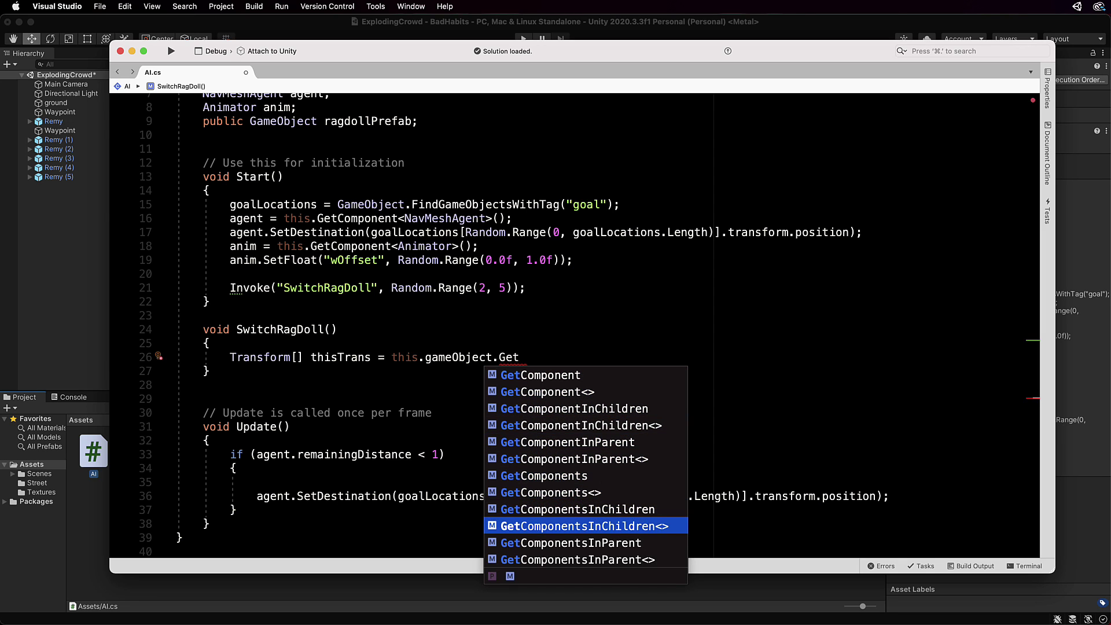
key(Return)
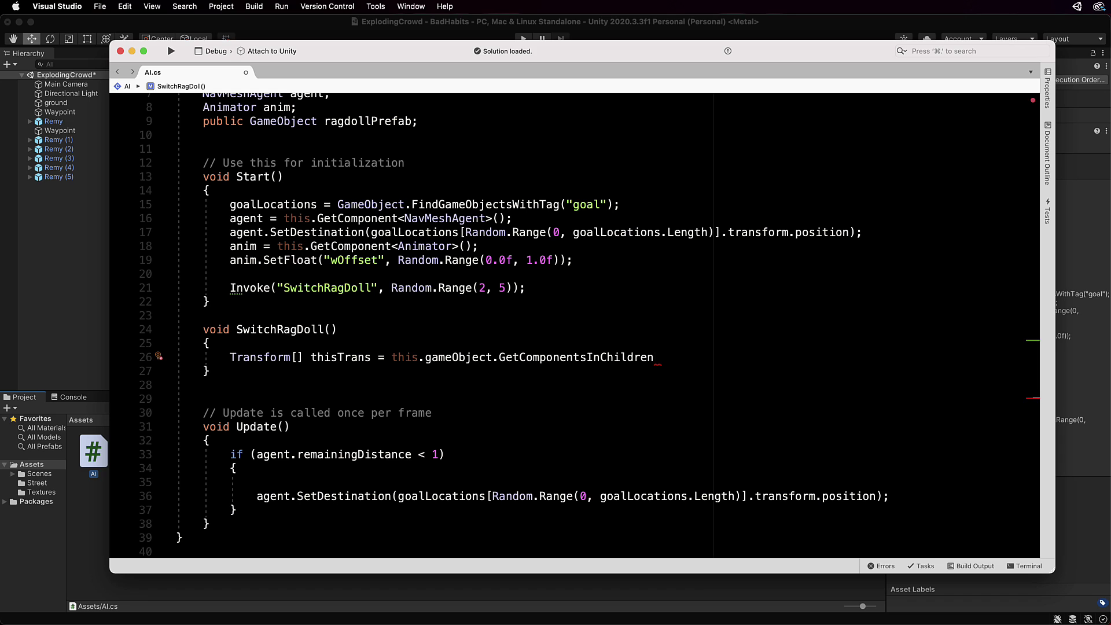
text(<Transf)
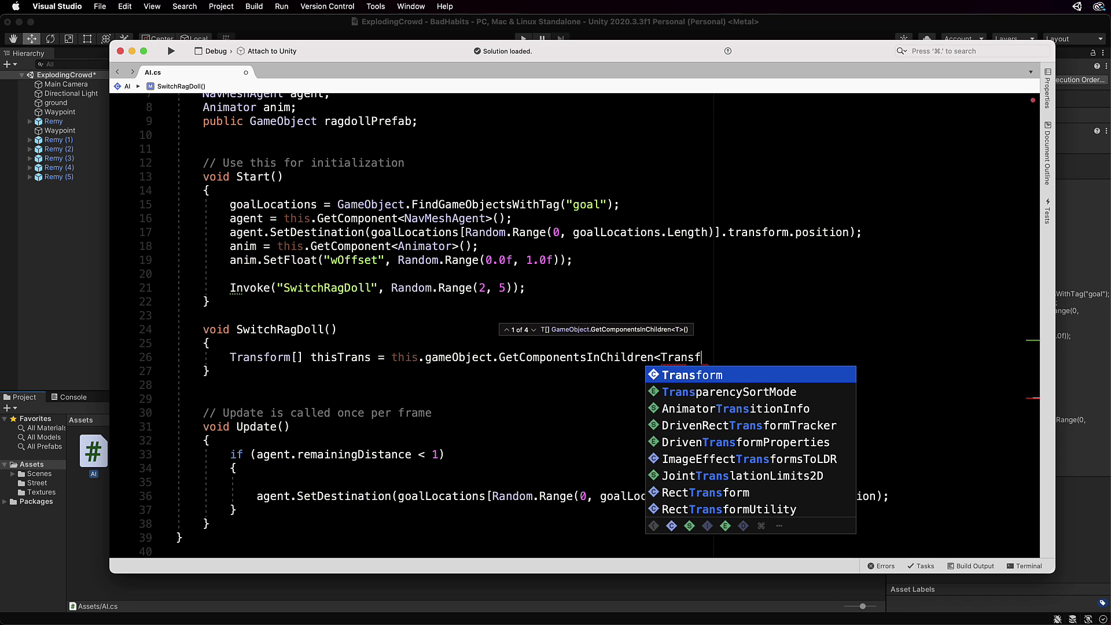
text(orm>)
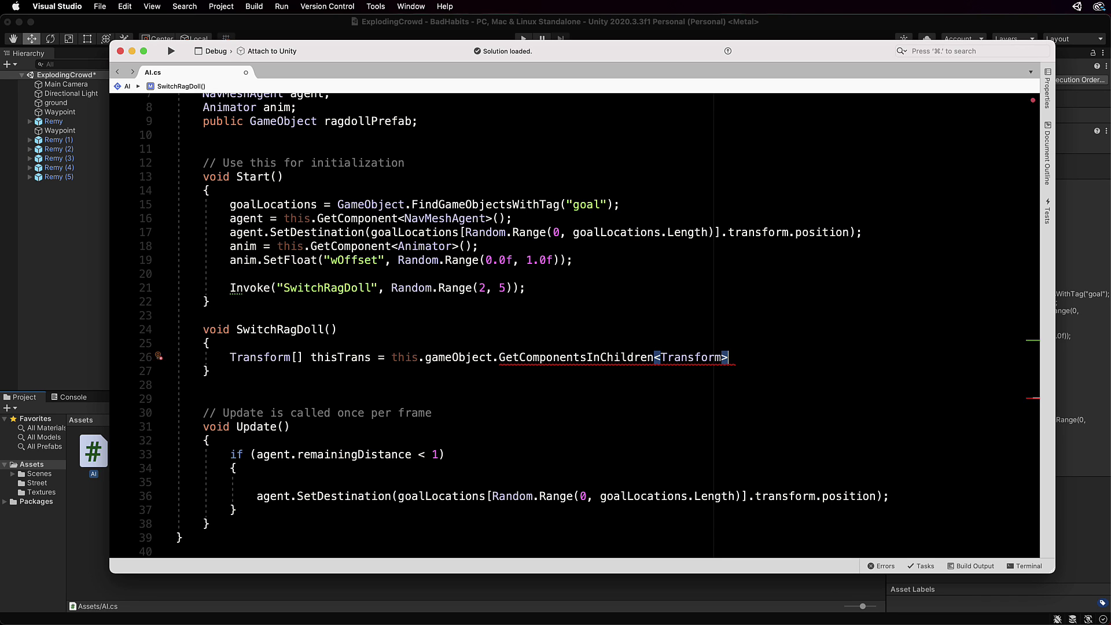
text(();)
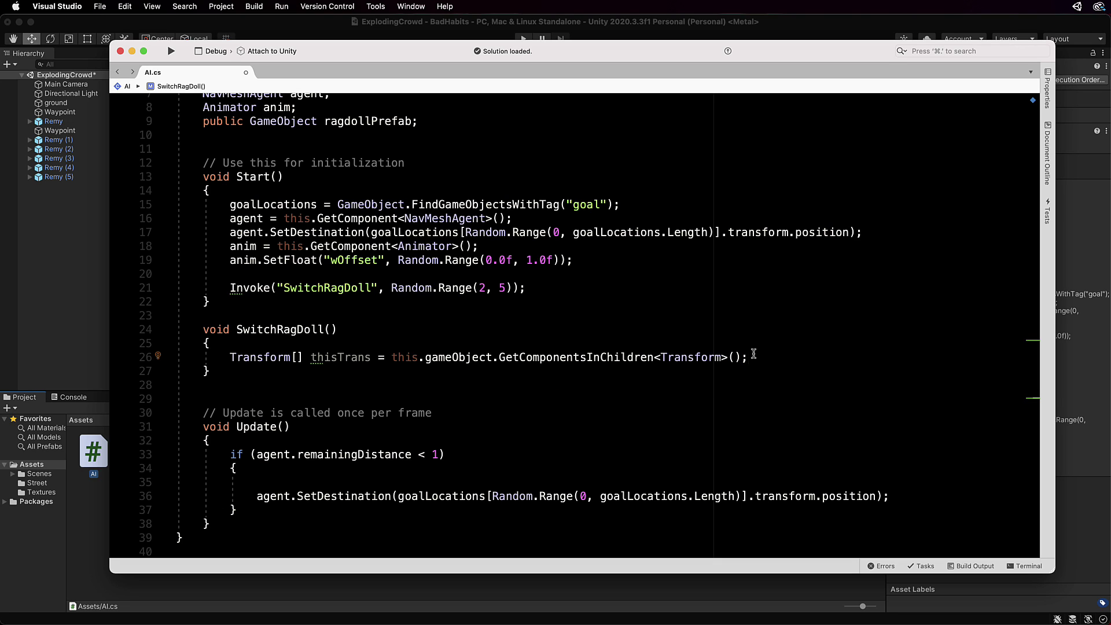
- Add GameObject ragdoll = Instantiate(ragdollPrefab); below the thisTrans line
key(Return)
text(Game)
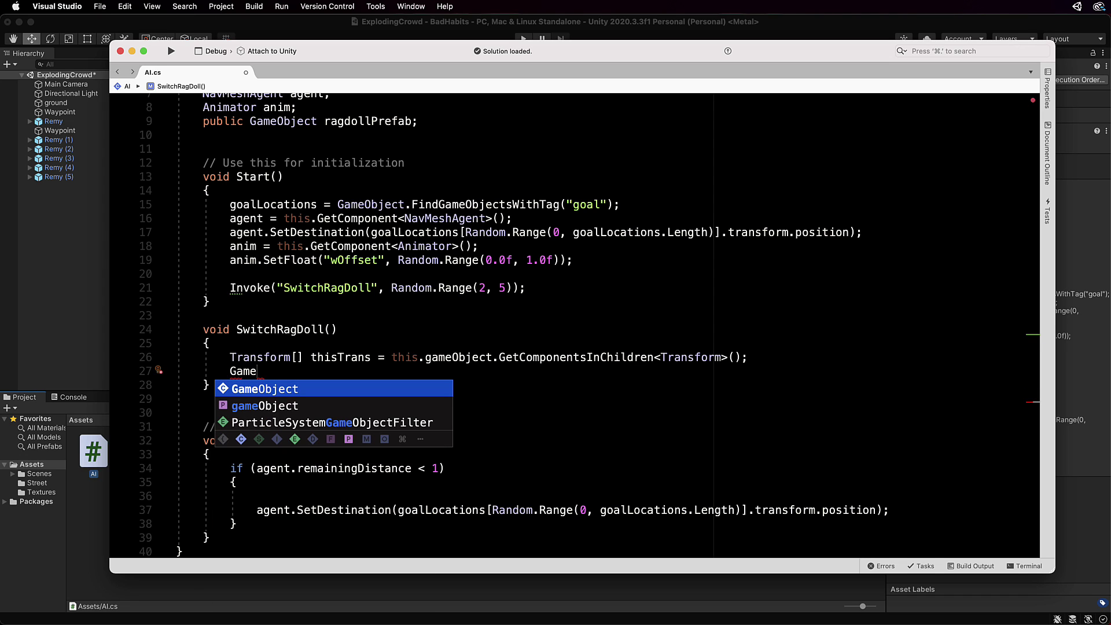
text(Objec)
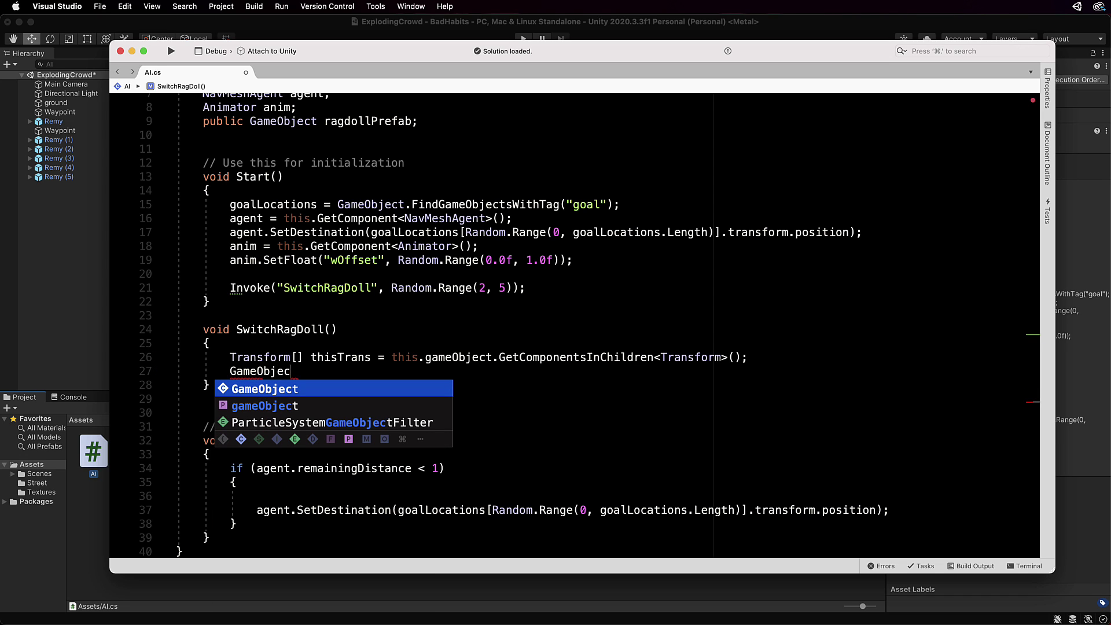
text(t ragdool)
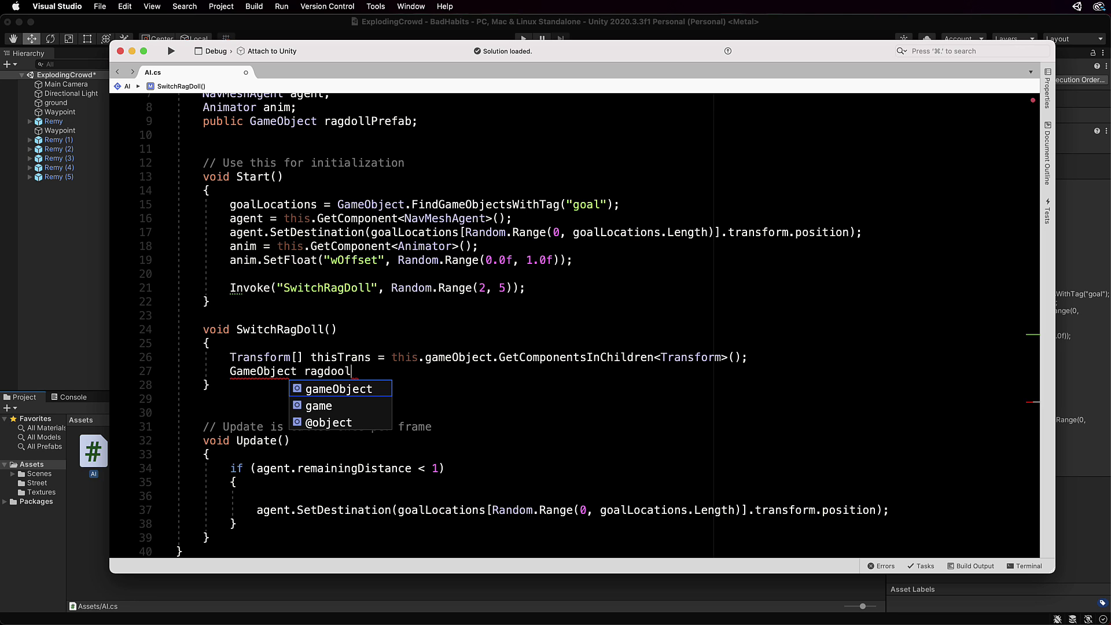
key(BackSpace)
text(ll )
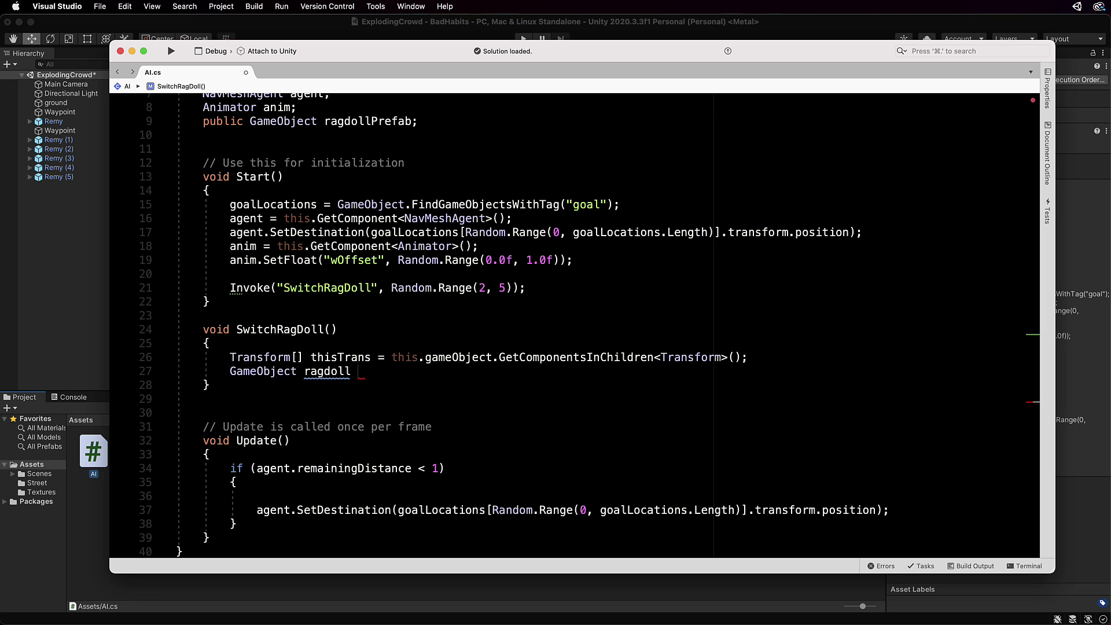
text(= Instant)
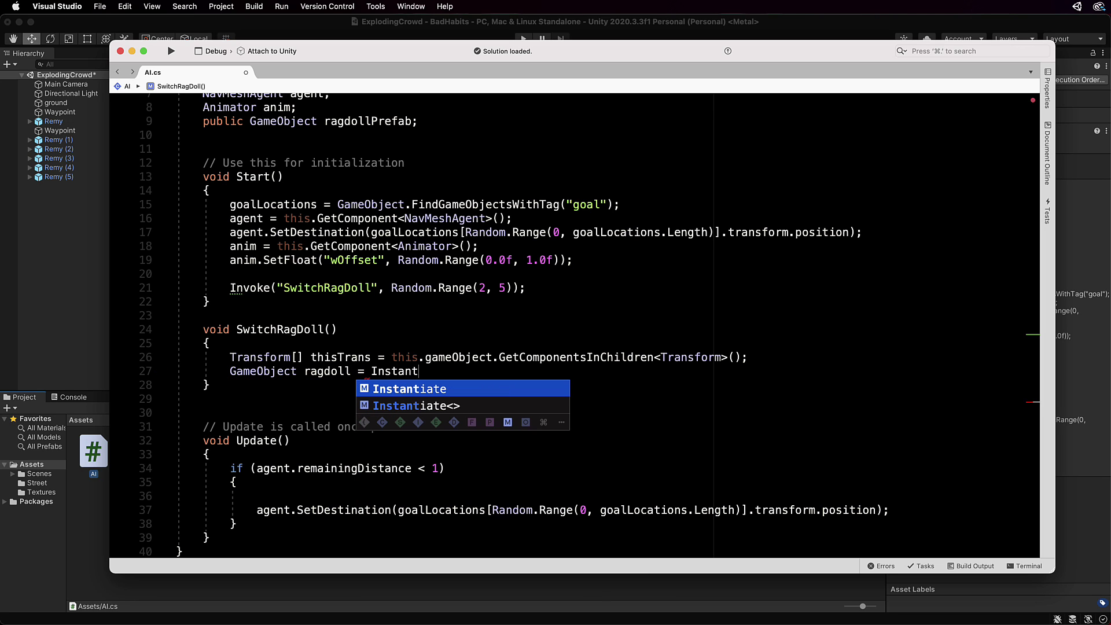
text(iate)
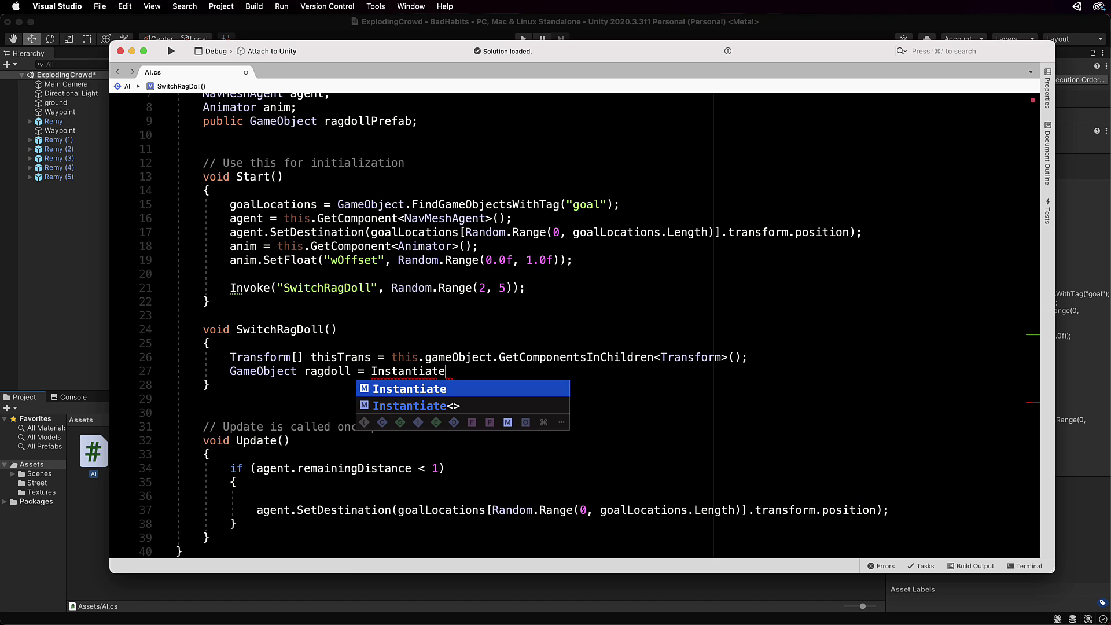
text((rag)
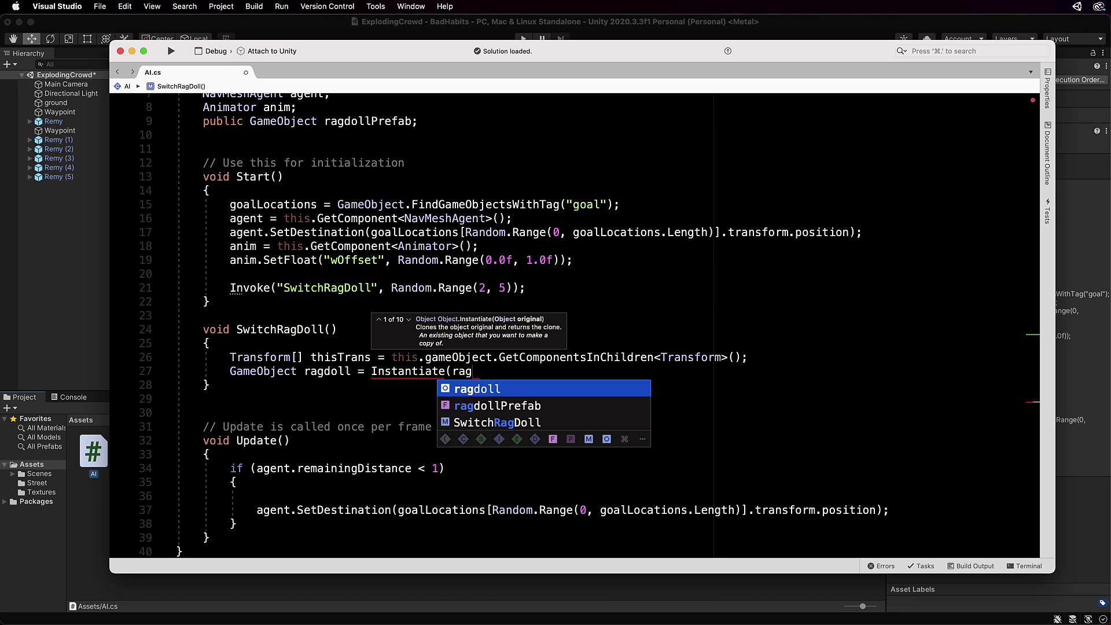
key(Return)
text();)
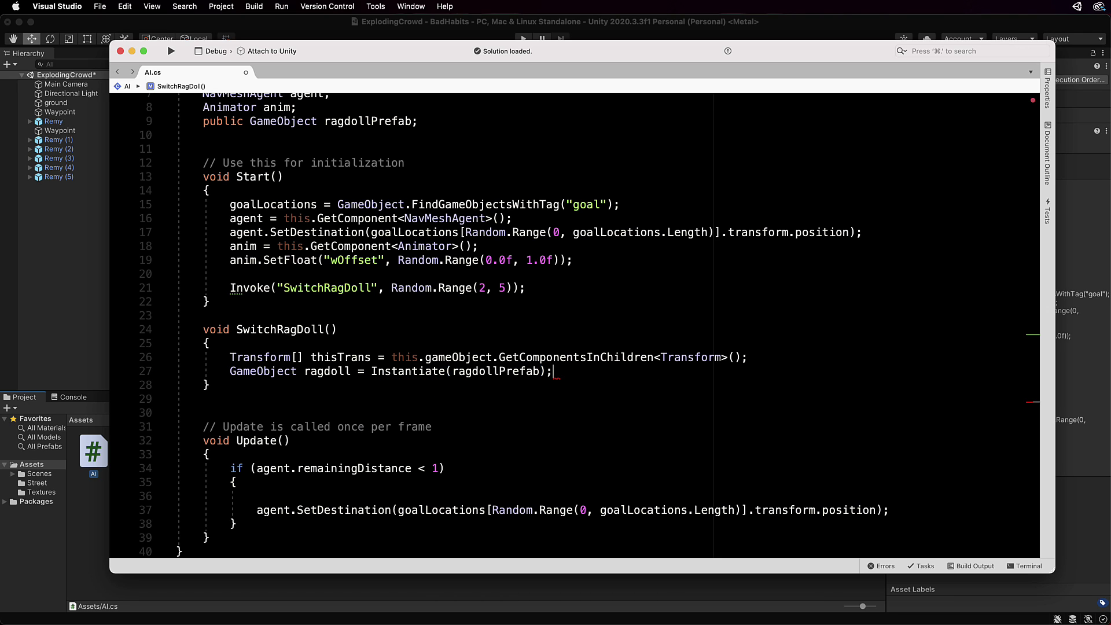
- Start a Transform[] dollTrans = ragdoll.GetComponentsInChildren line
key(Return)
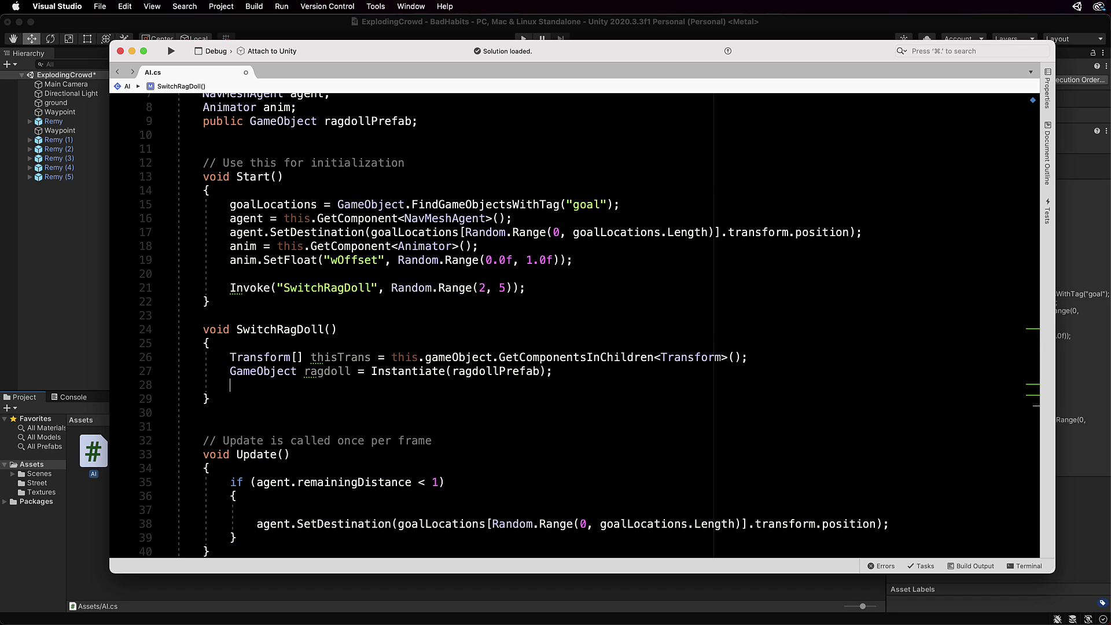
text(Transfo)
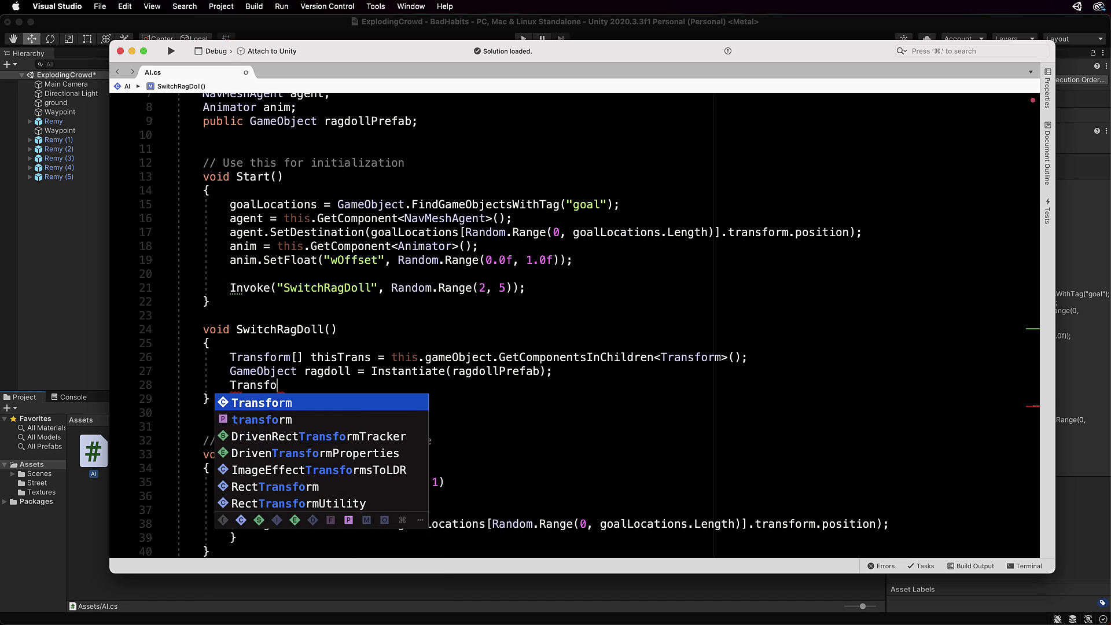
text(rm[] dollTrans = ragdol)
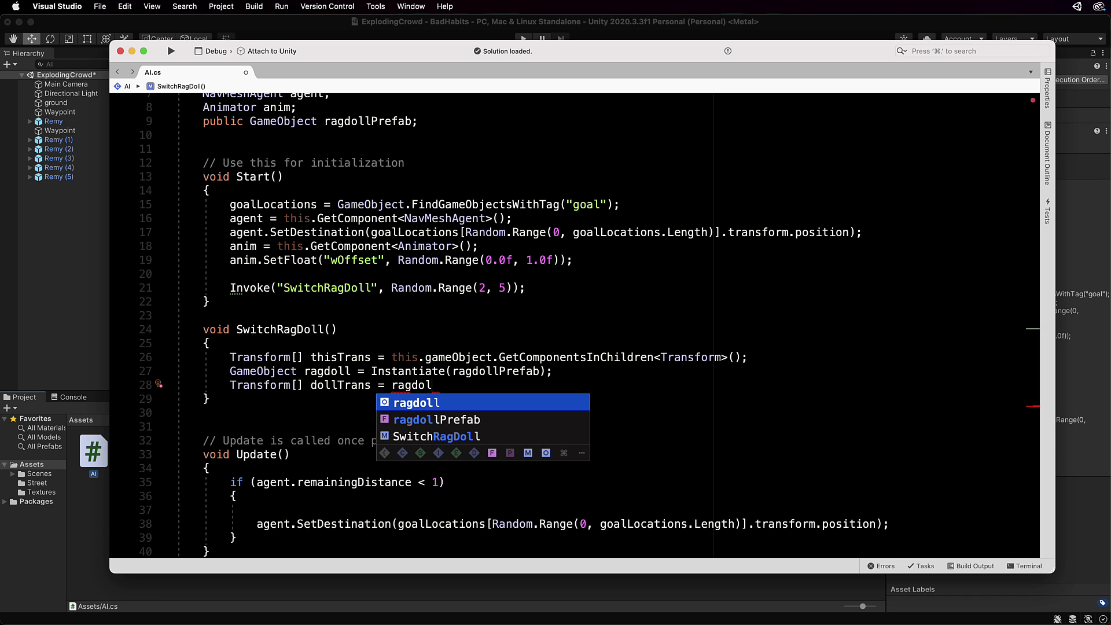
text(l.Get)
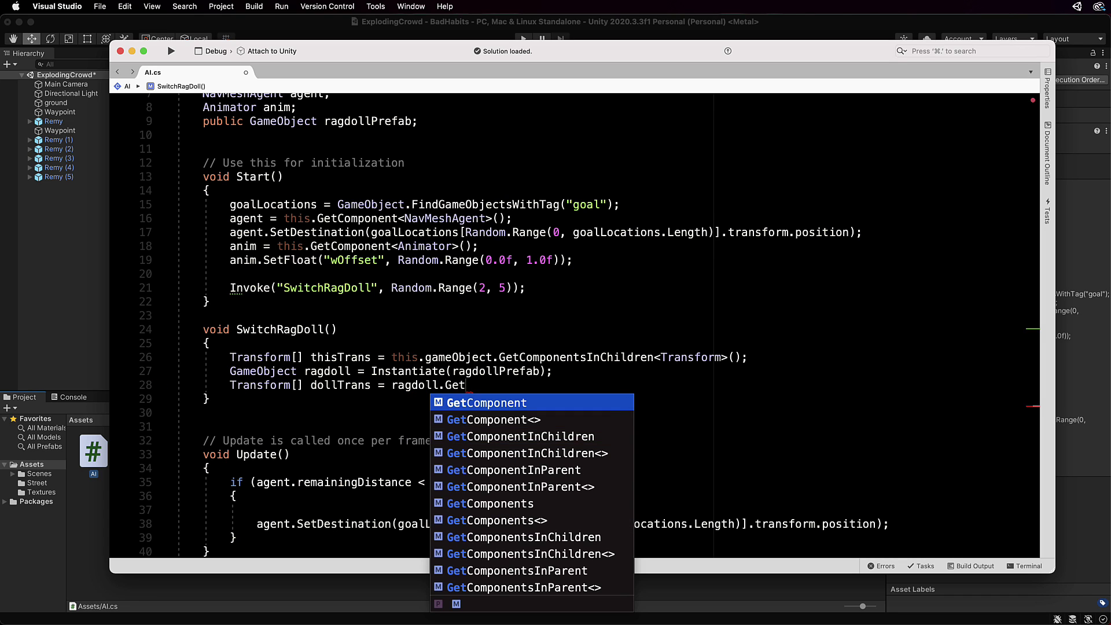
key(Down)
key(Down)
key(Down)
key(Down)
key(Down)
key(Down)
key(Down)
key(Down)
key(Down)
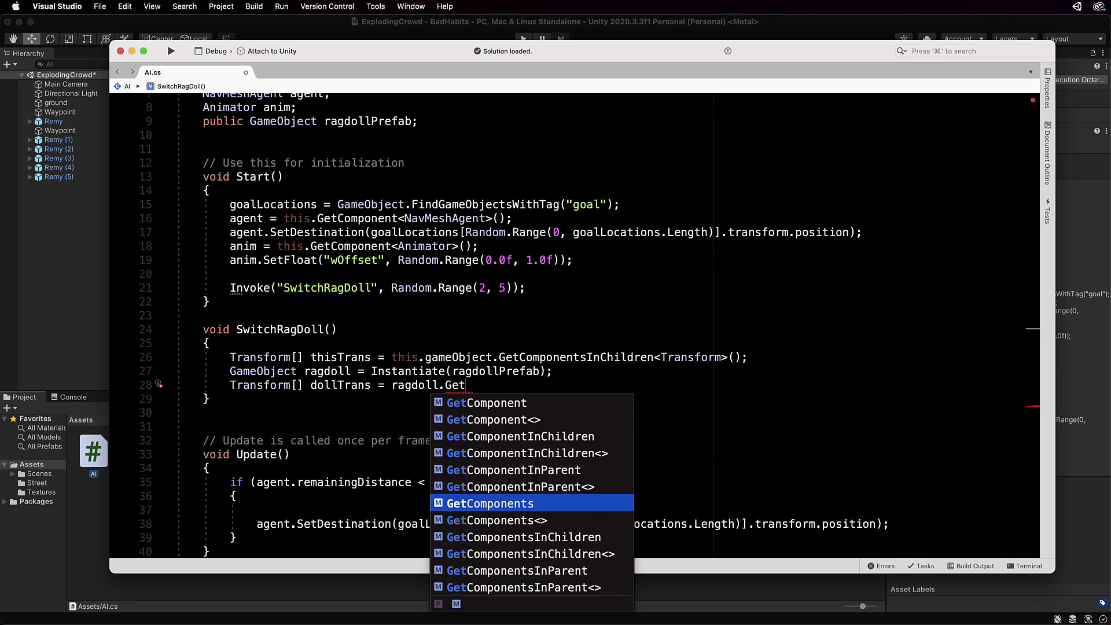
key(Return)
- Finish the dollTrans line with <Transform>(); and add an empty for loop over thisTrans.Length
text(<Transform>();)
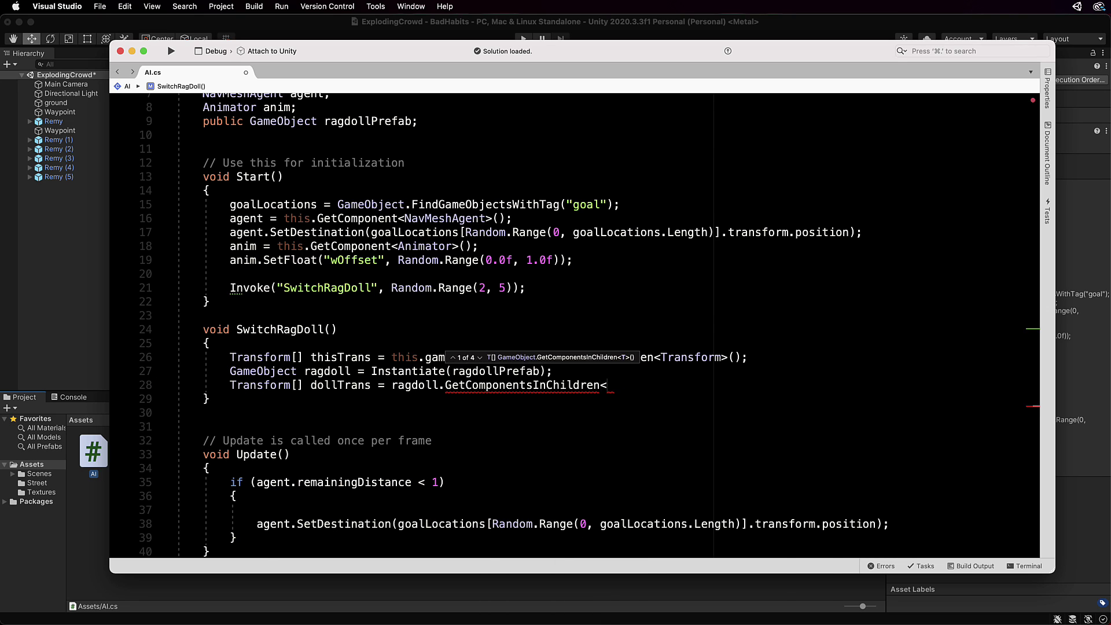
key(Return)
key(Return)
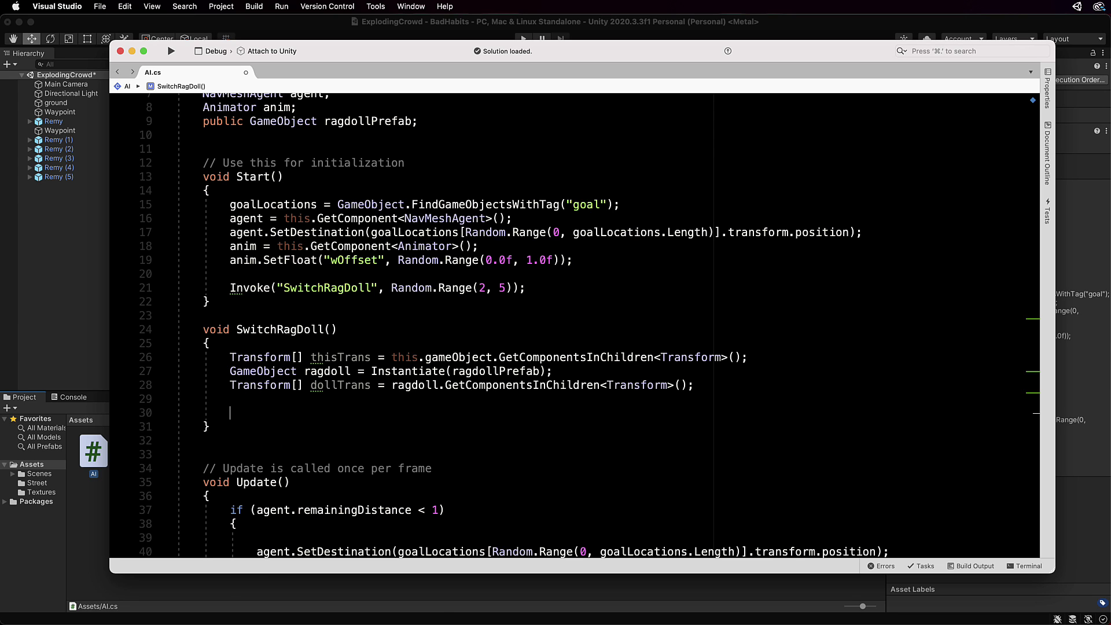
text(for(int )
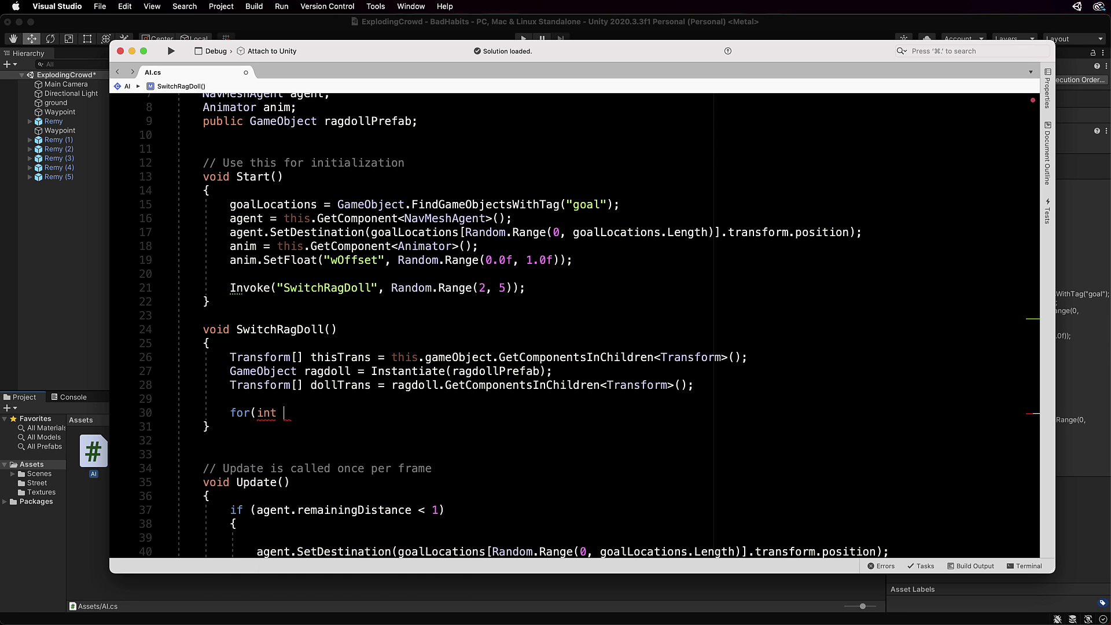
text(i = 0; i < thisTrans)
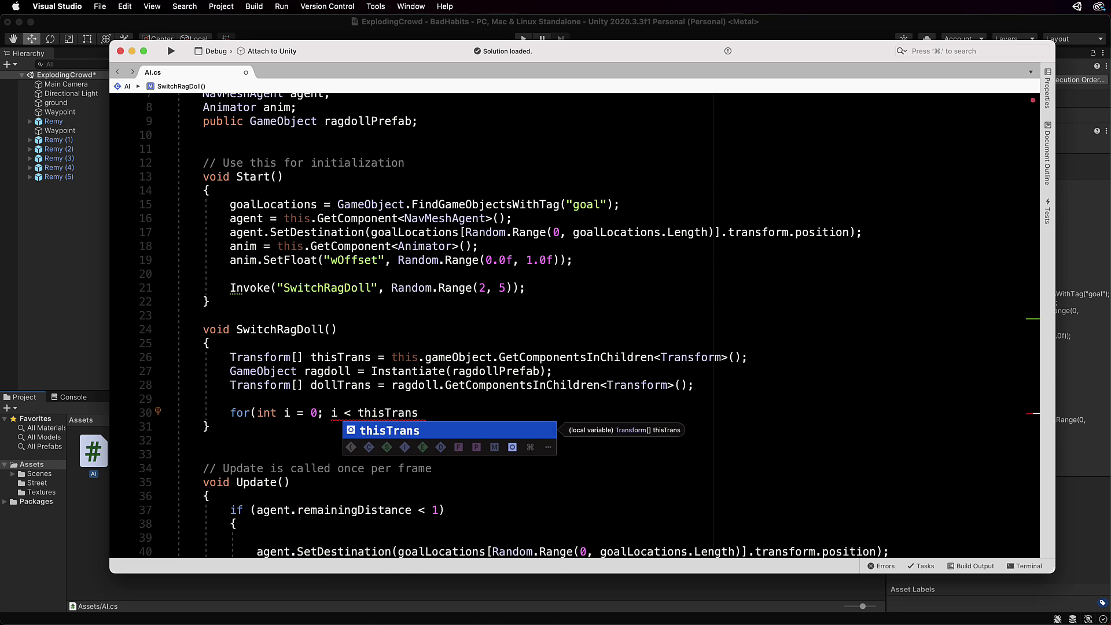
text(.)
key(Tab)
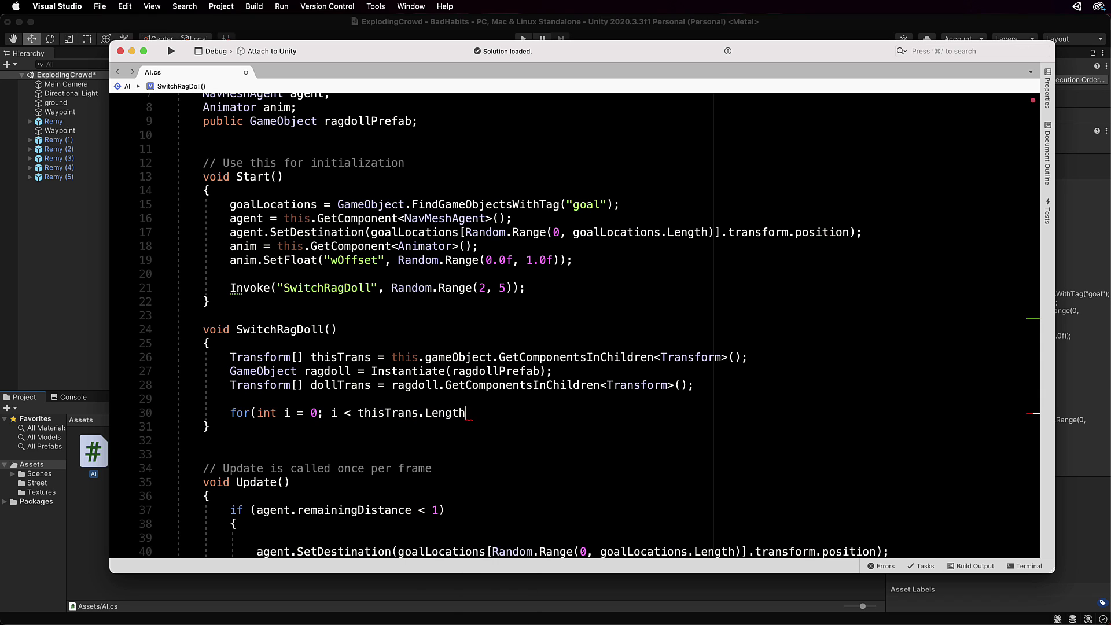
text(; i++))
key(Return)
text({)
key(Return)
key(Return)
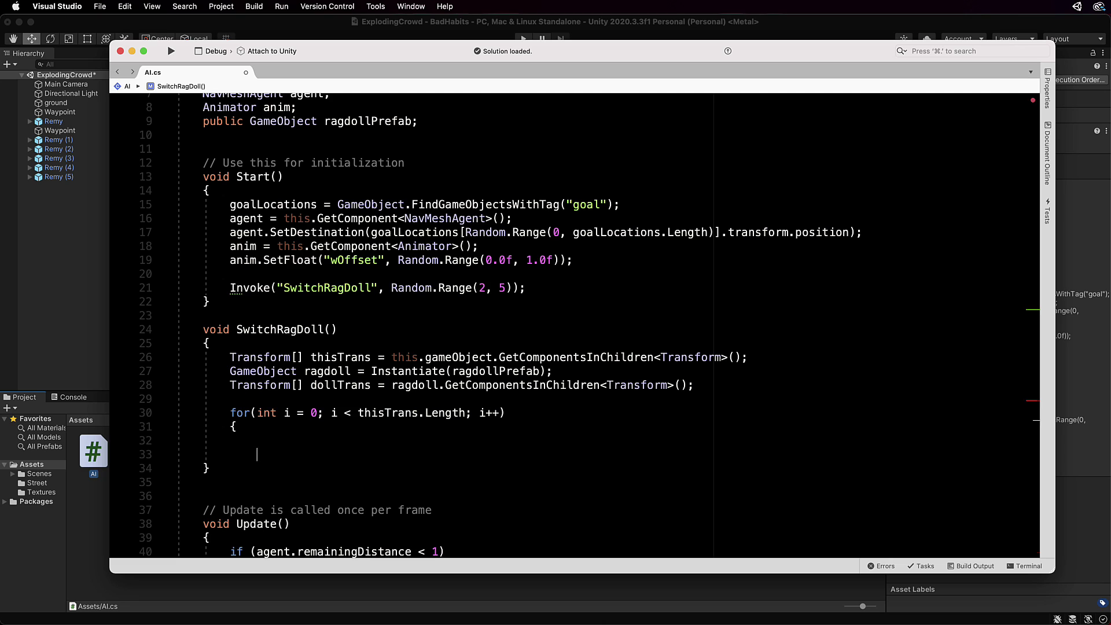
text(})
key(Up)
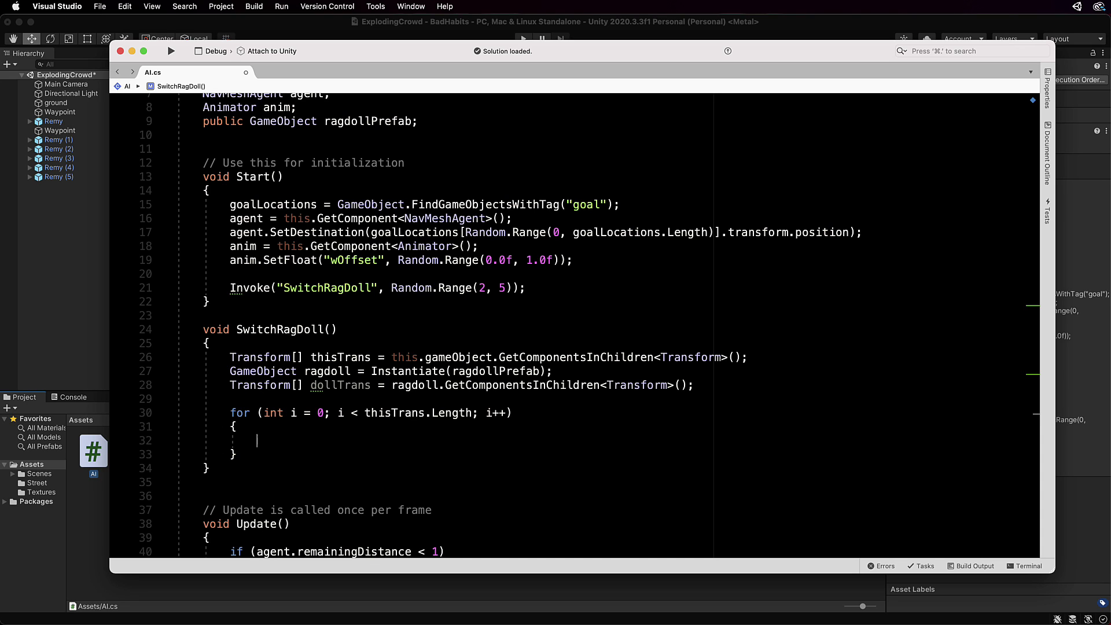
- Inside the loop, copy thisTrans[i] position and rotation onto dollTrans[i]
text(do)
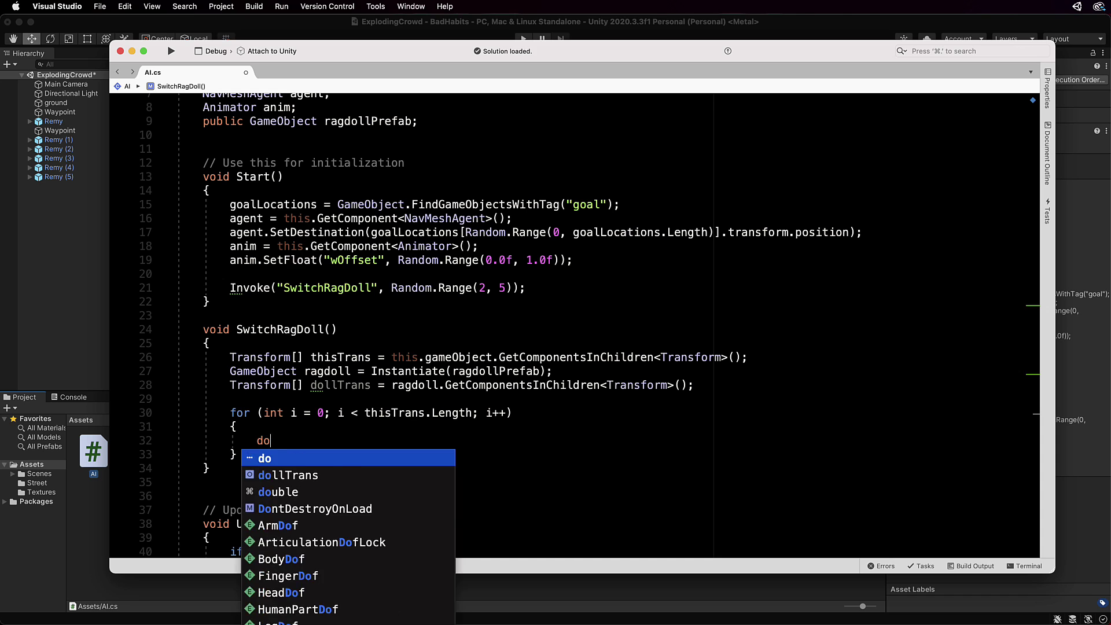
text(llTrans[i])
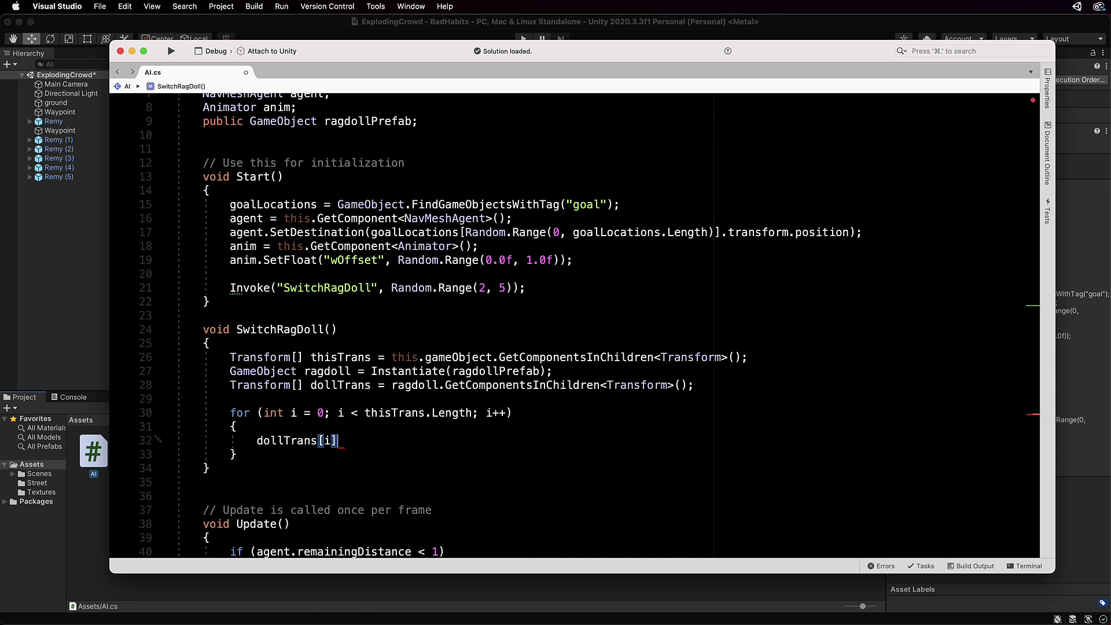
text(.position)
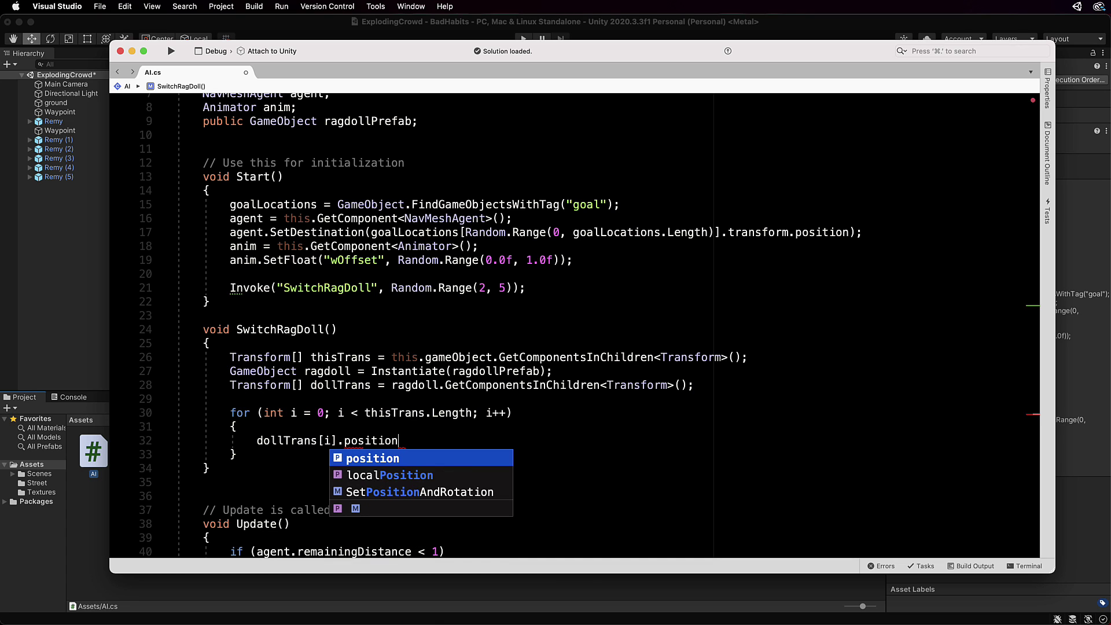
text( =)
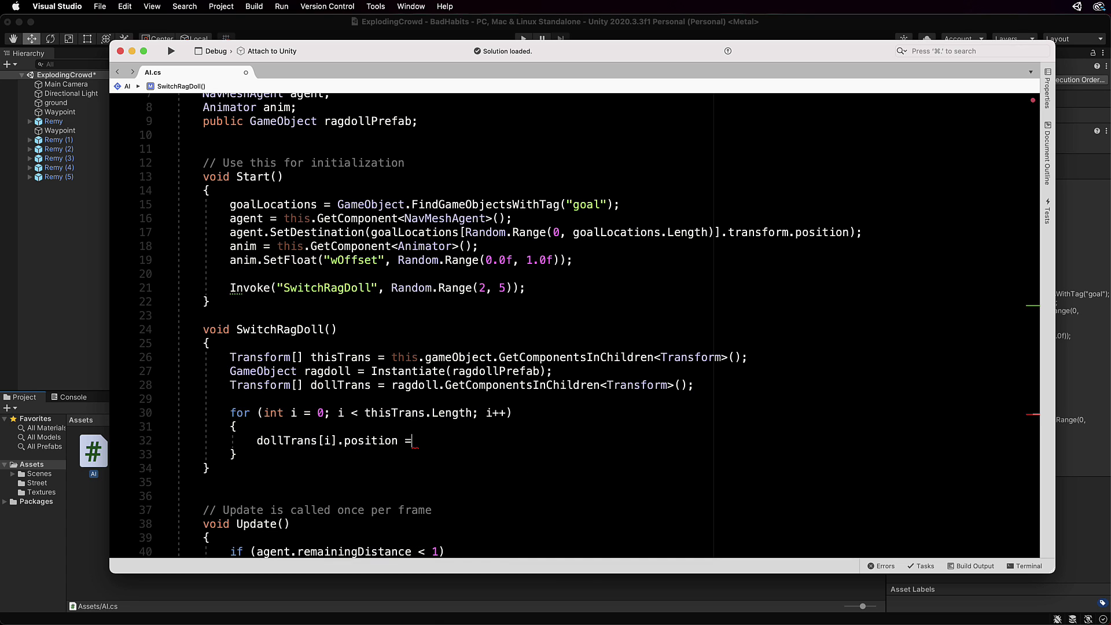
text( thisTran)
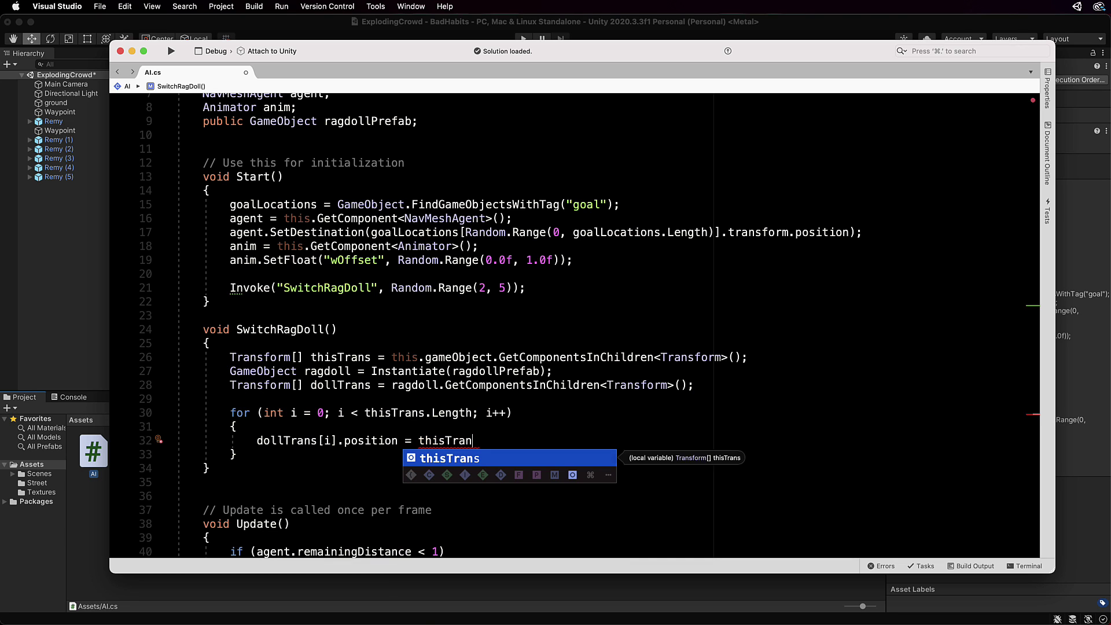
text(s[)
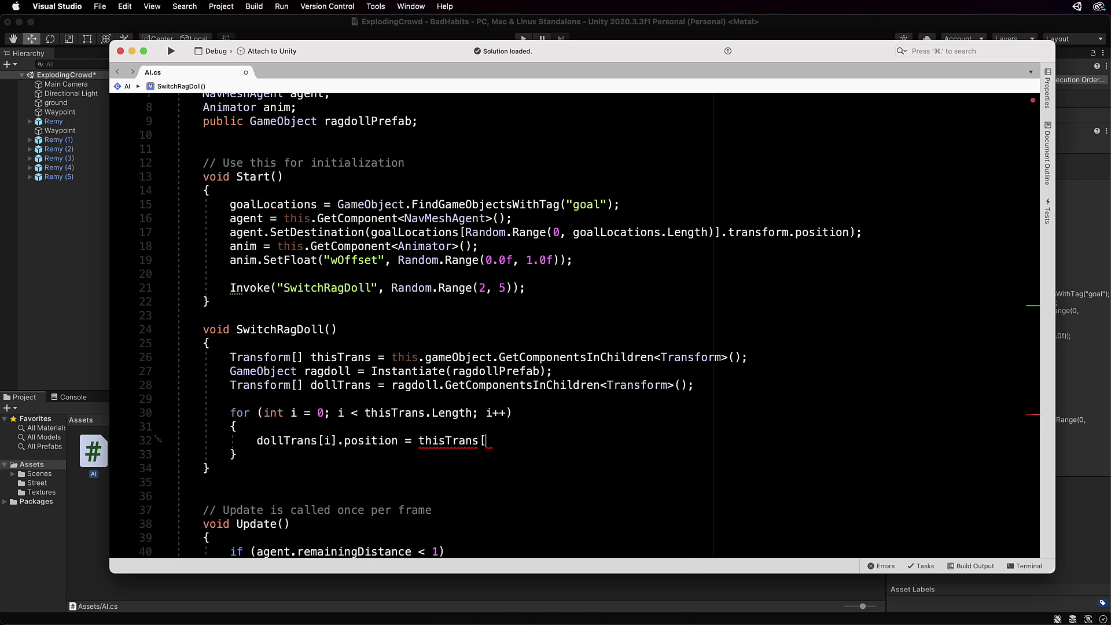
text(i].po)
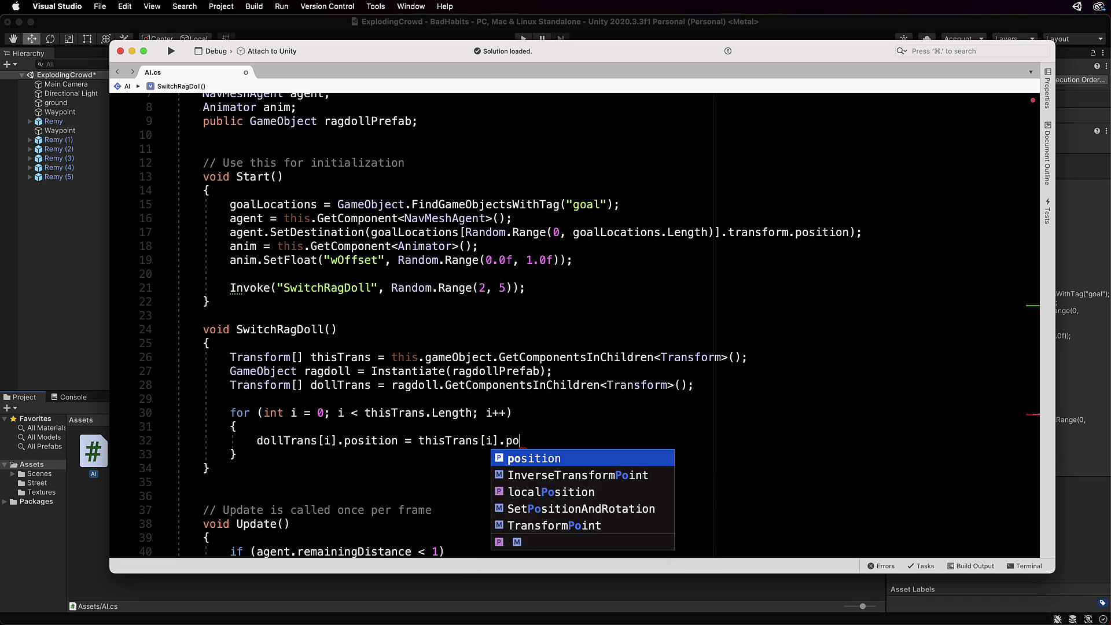
text(sition;)
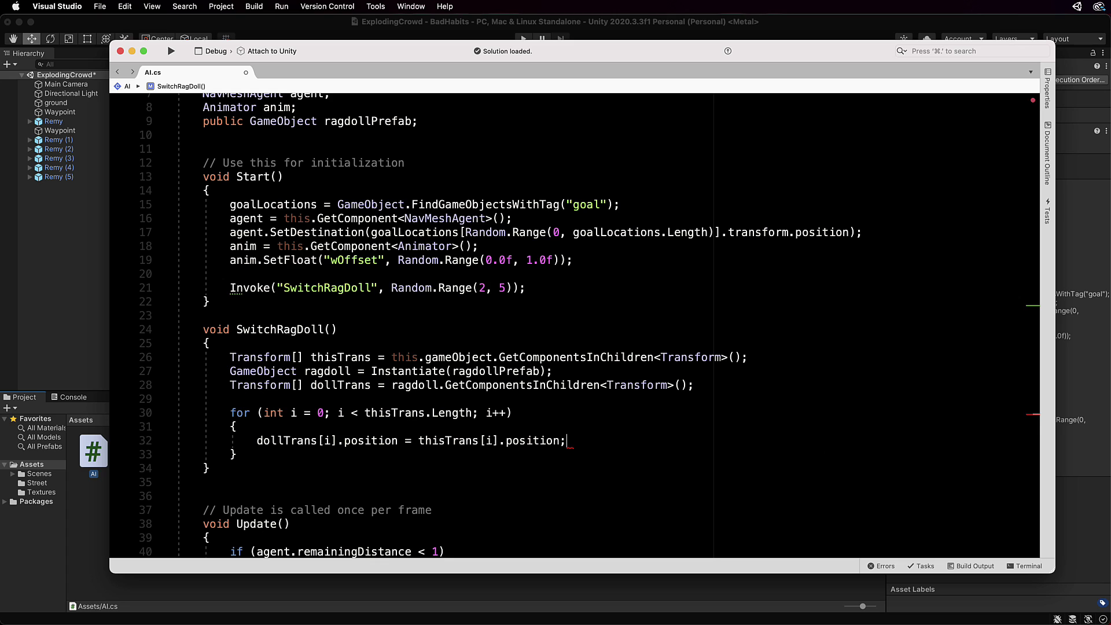
drag(577, 441, 259, 441)
key(cmd+c)
click(570, 441)
key(Return)
key(cmd+v)
drag(399, 455, 345, 455)
text(rotation)
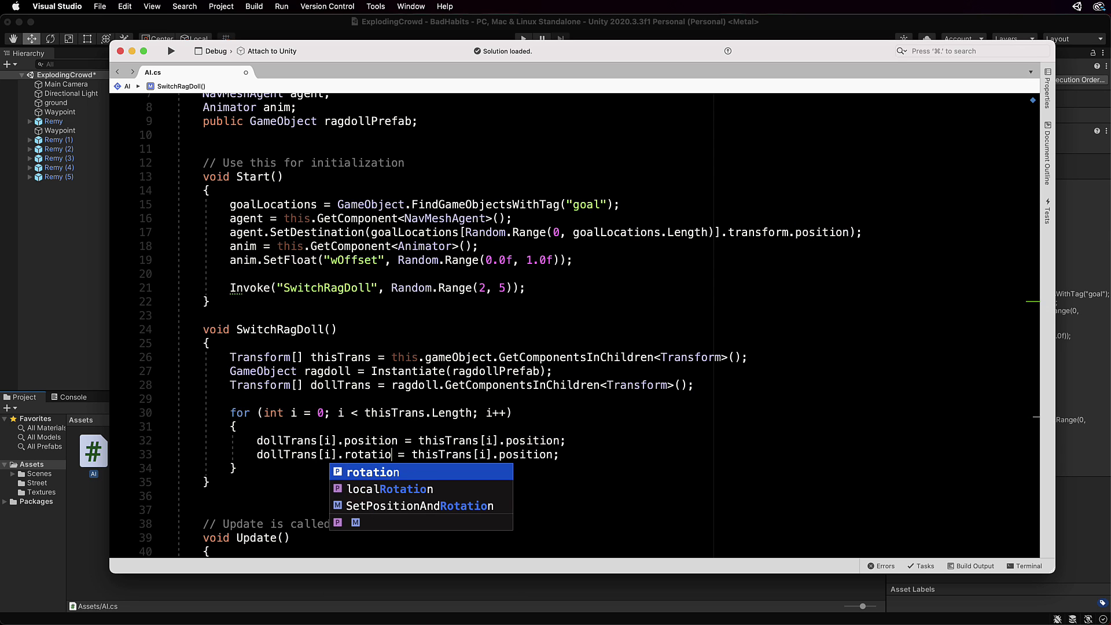
drag(565, 455, 505, 455)
text(rotation)
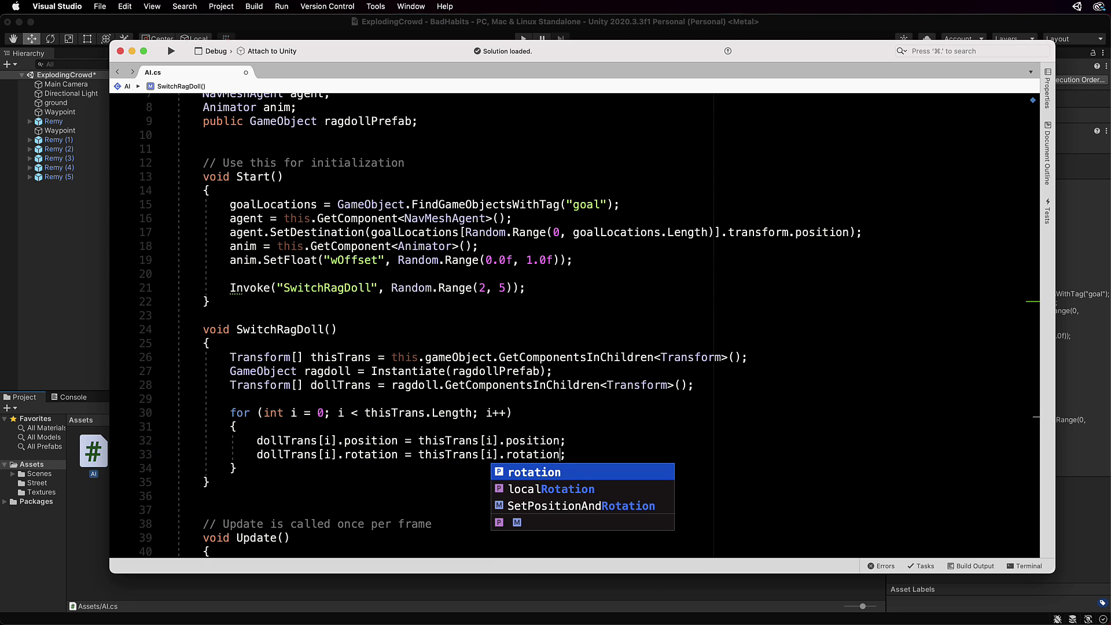
click(272, 475)
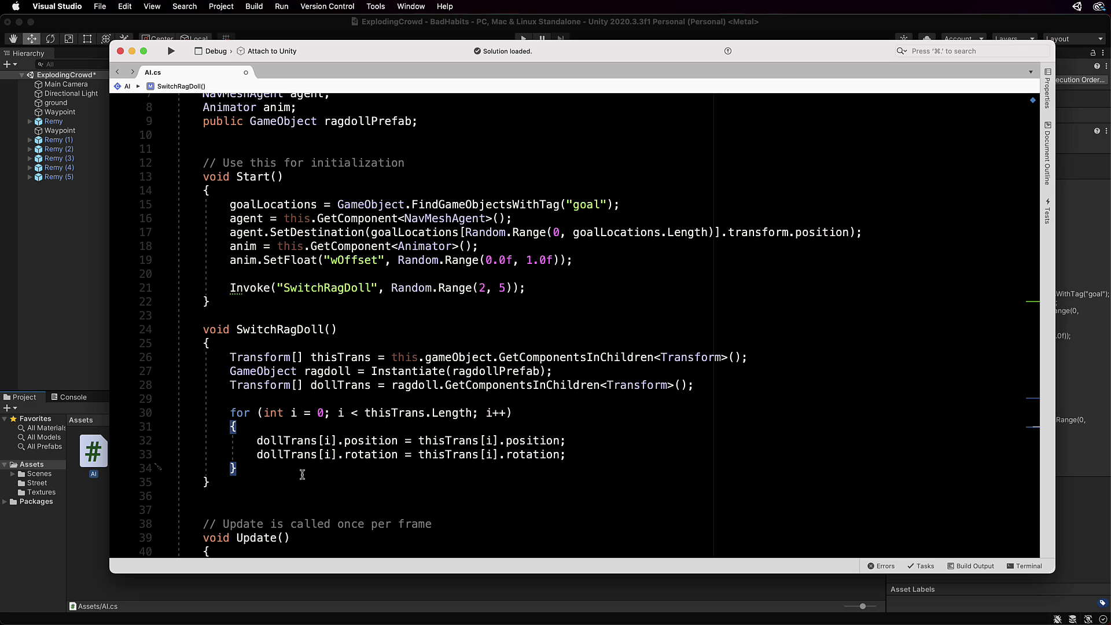
- After the loop, add this.gameObject.SetActive(false); and Destroy(this.gameObject, 0.1f);
key(Return)
key(Return)
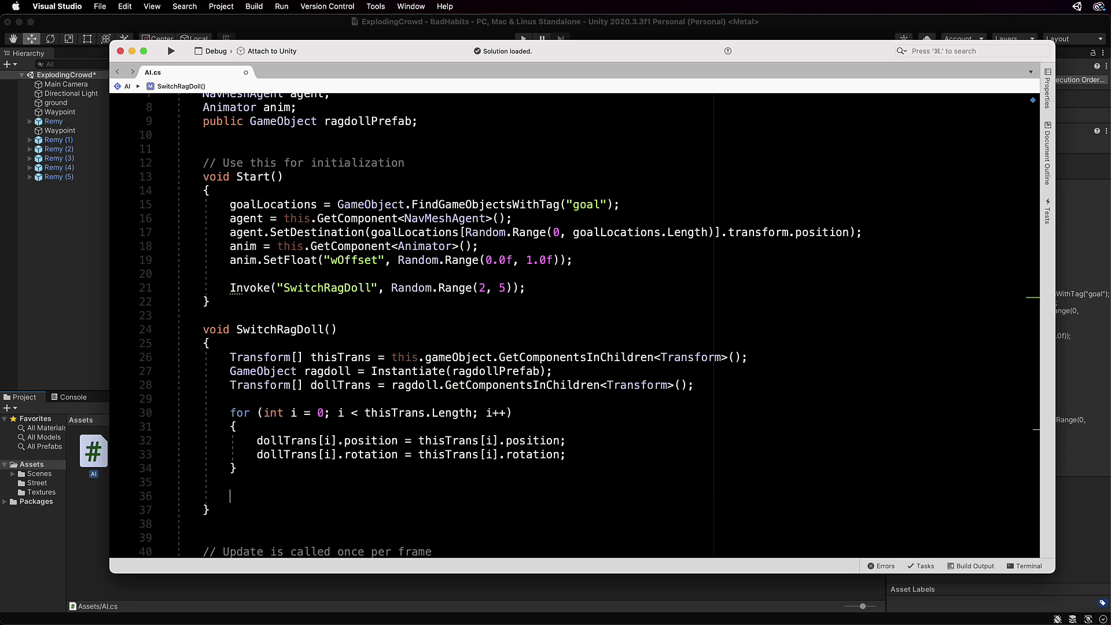
text(this.)
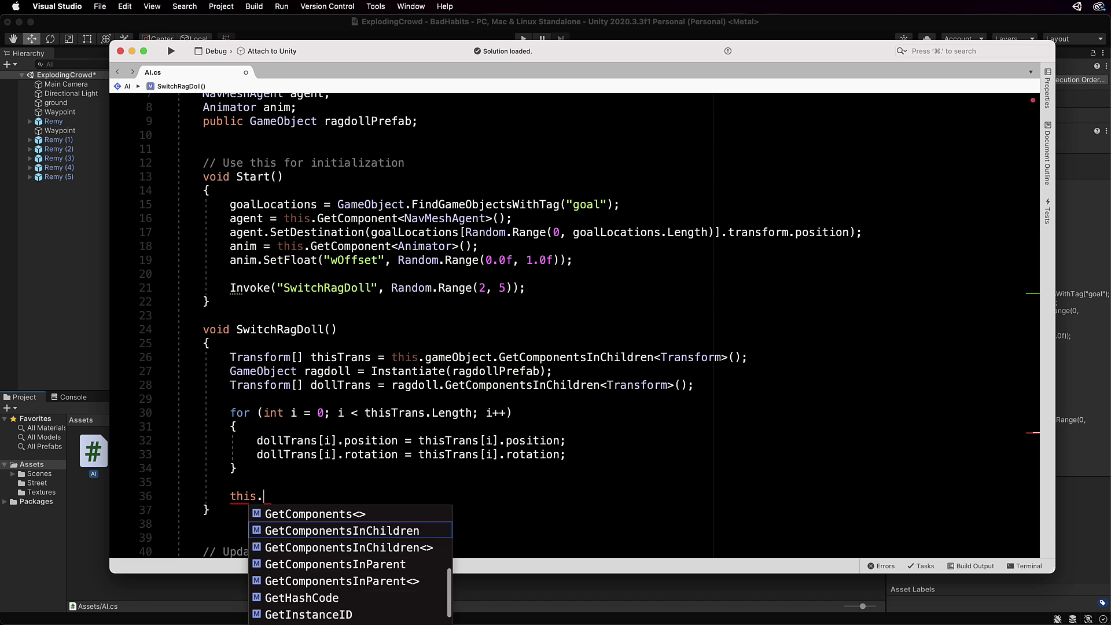
text(gameObject.)
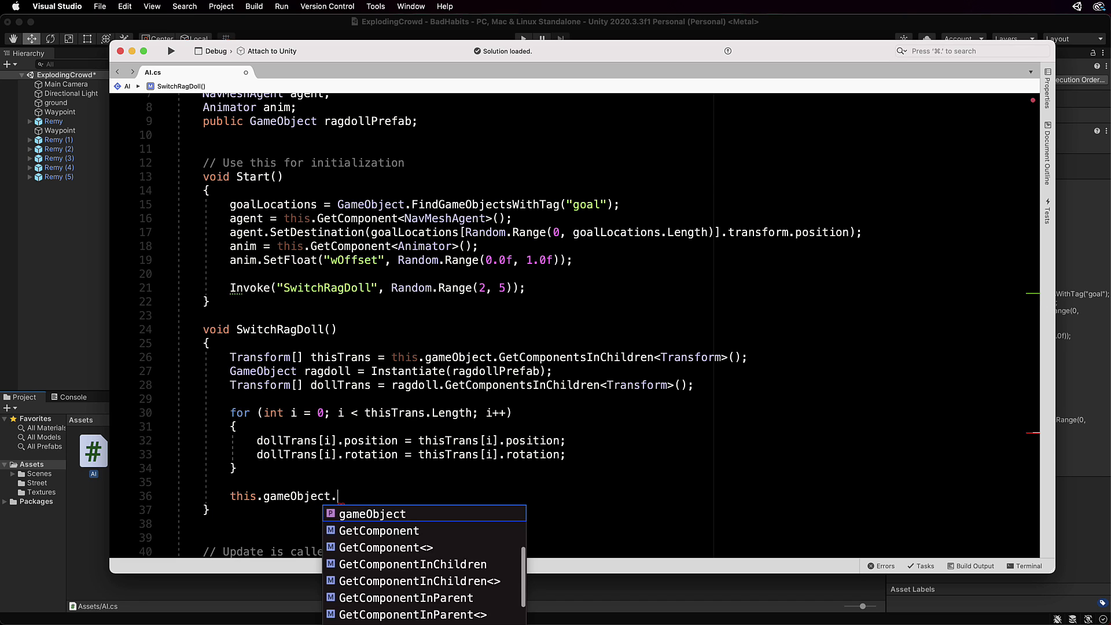
text(SetActiv)
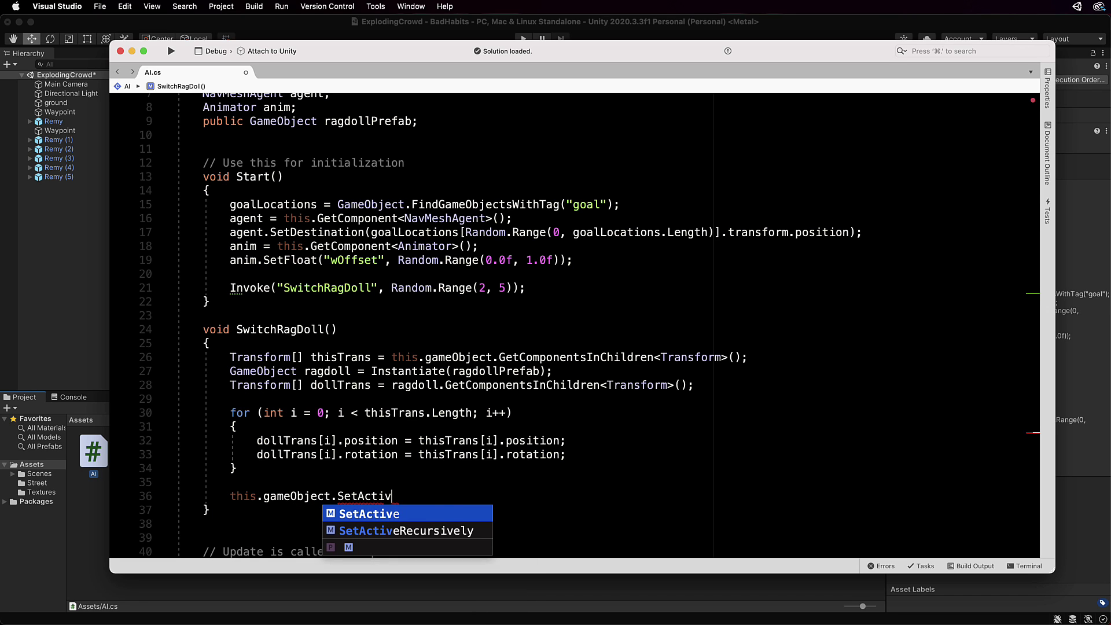
text(e(false)
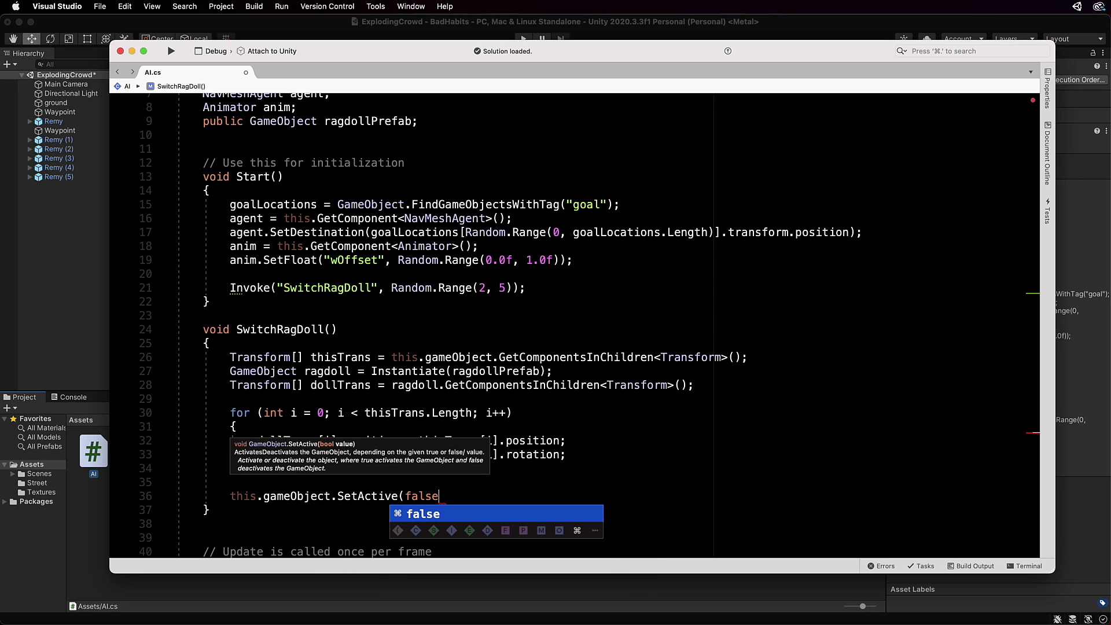
text();)
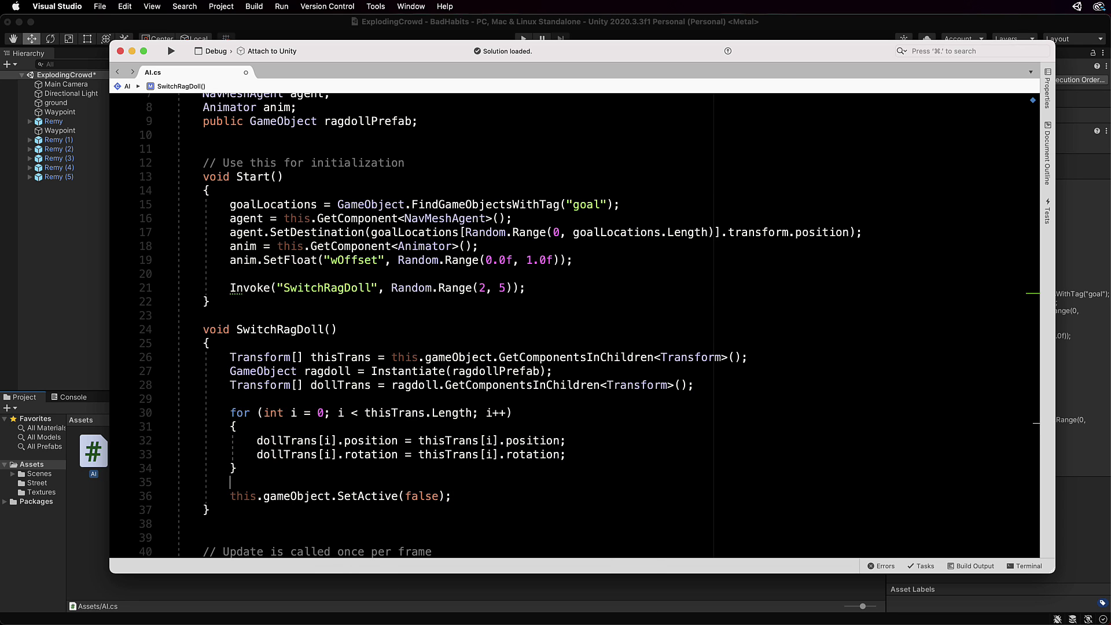
text(estro)
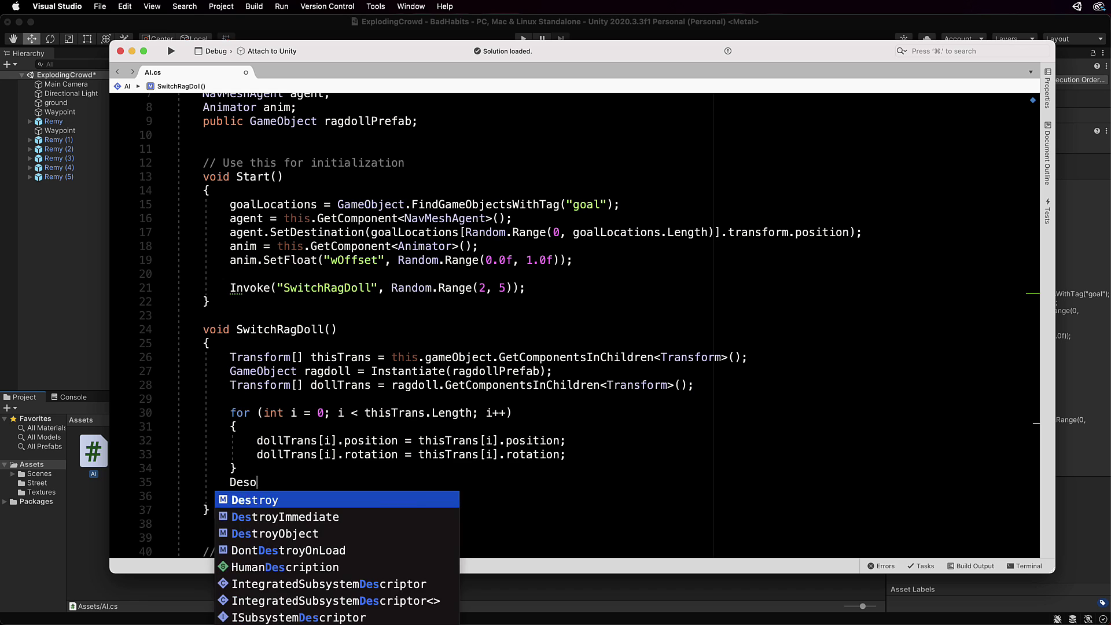
key(BackSpace)
key(BackSpace)
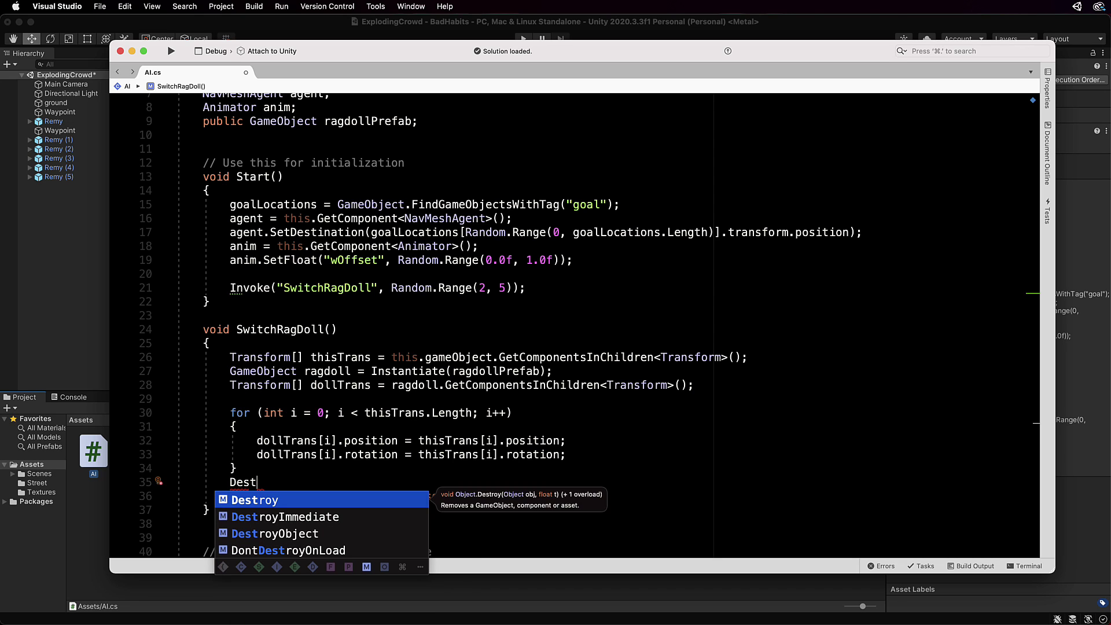
text(roy)
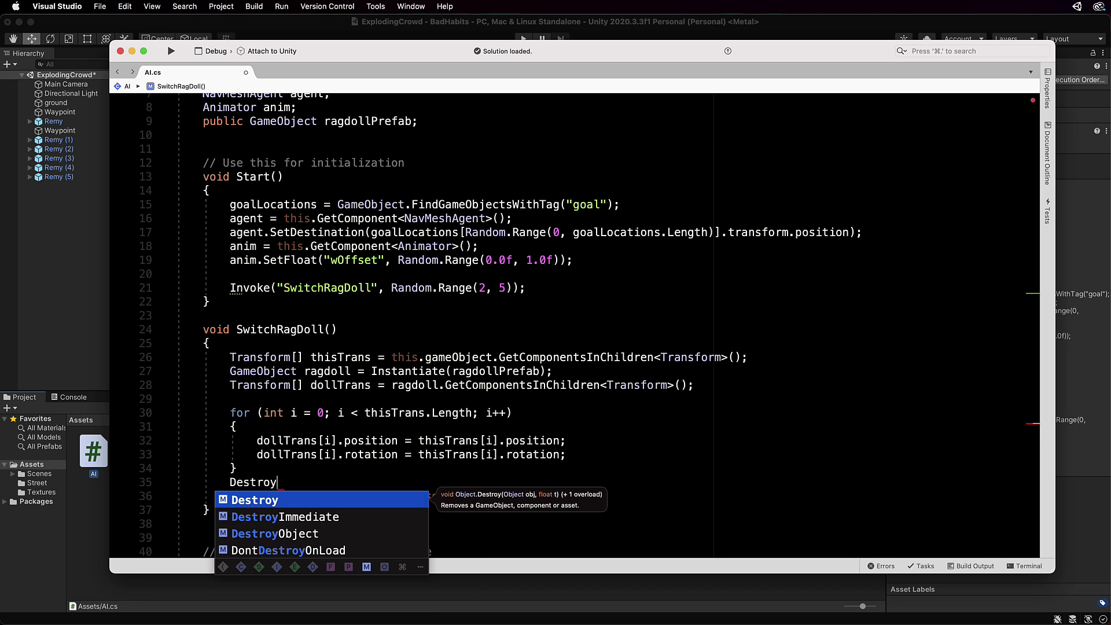
text((this.game)
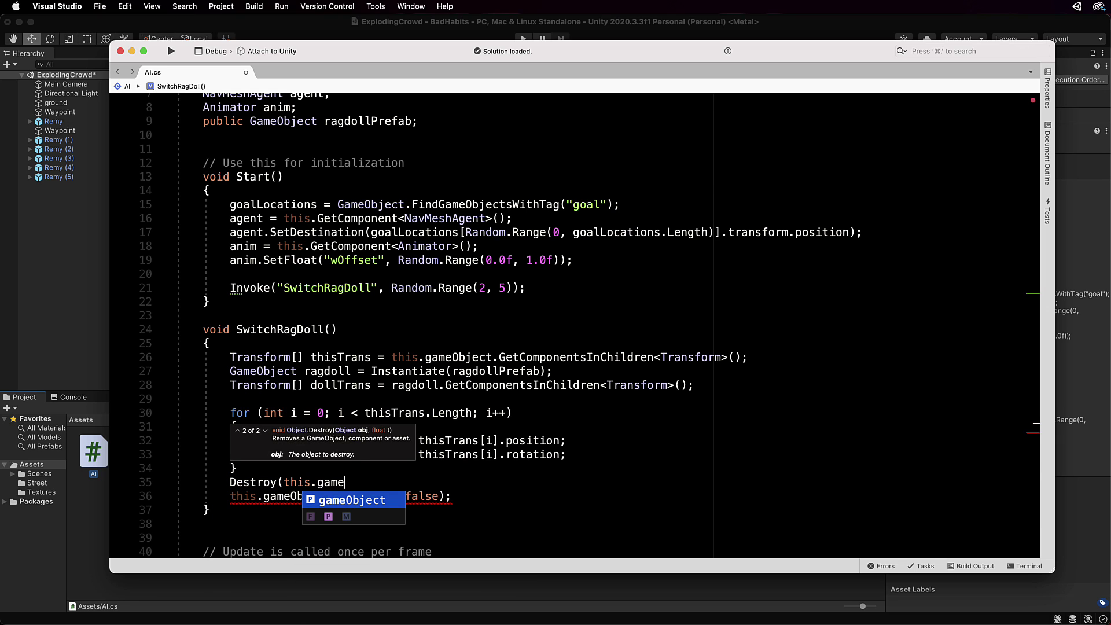
text(Object)
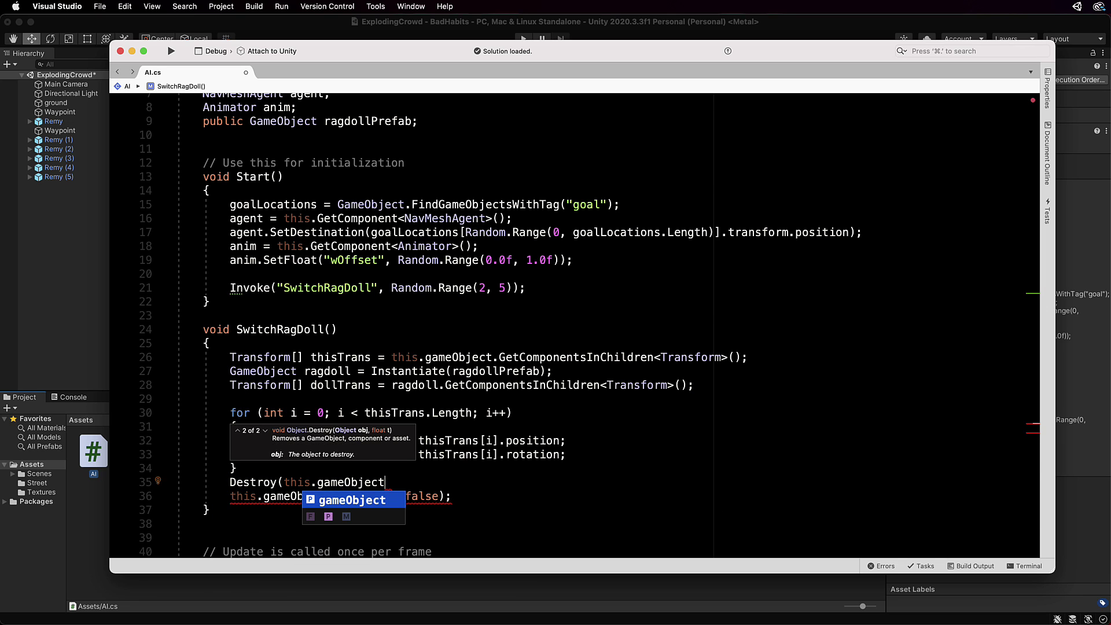
text(, 1);)
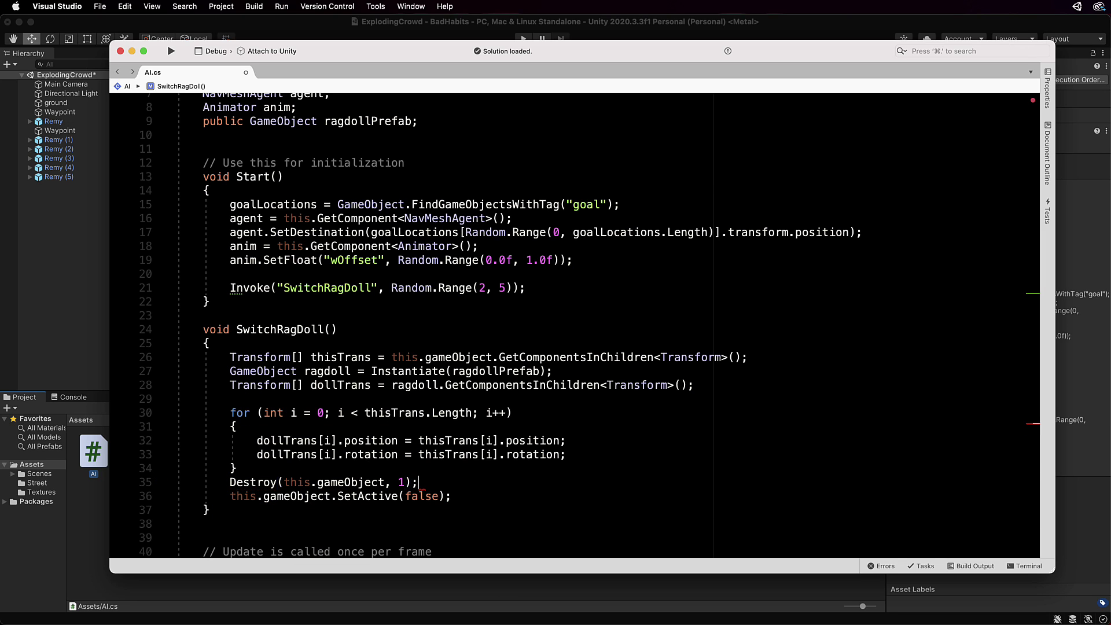
key(Left)
key(Left)
key(BackSpace)
text(0.1f)
- Save AI.cs and return to Unity so it compiles
click(475, 476)
key(super+s)
click(326, 29)
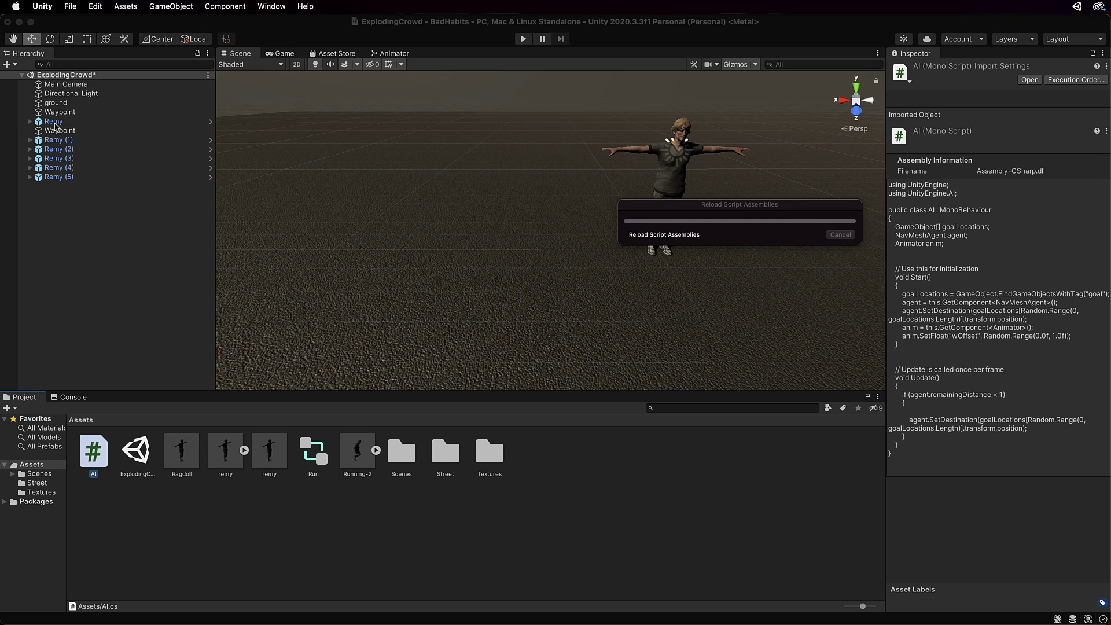
- Delete the duplicate agents Remy (1) through Remy (5) from the Hierarchy
click(53, 122)
click(58, 140)
shift+click(61, 179)
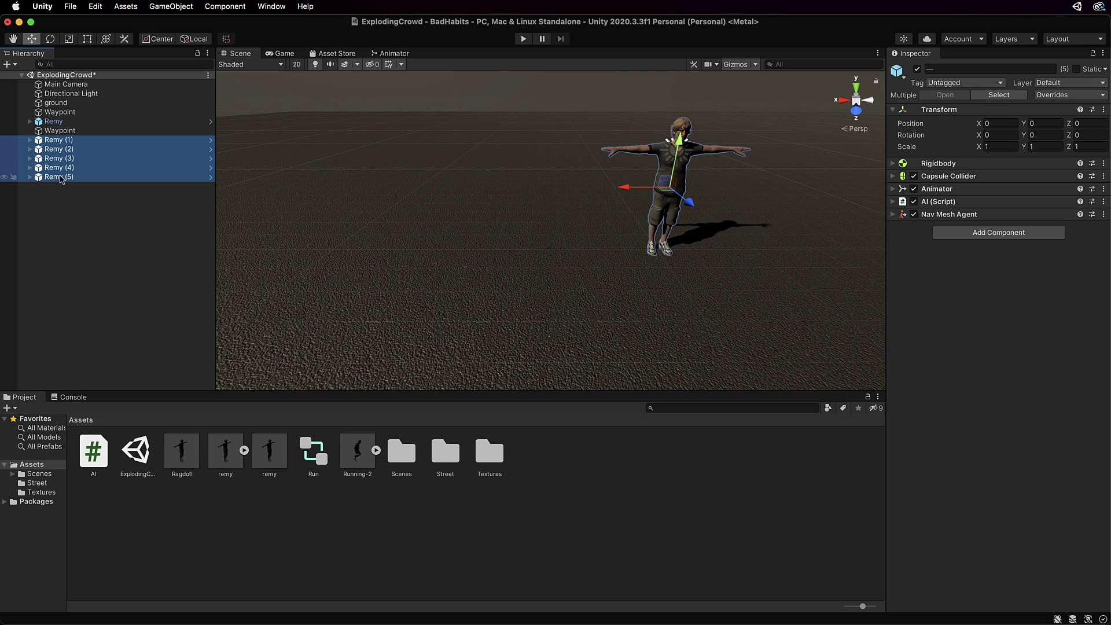
key(super+BackSpace)
- Assign the Ragdoll prefab to Remy's AI script Ragdoll Prefab field
click(55, 121)
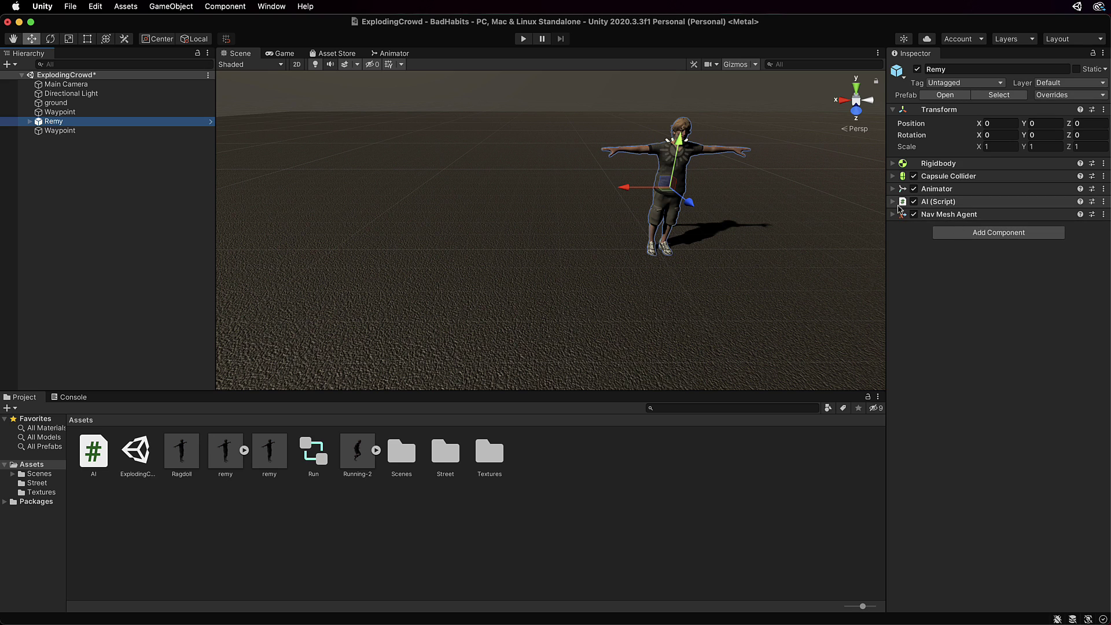
click(893, 202)
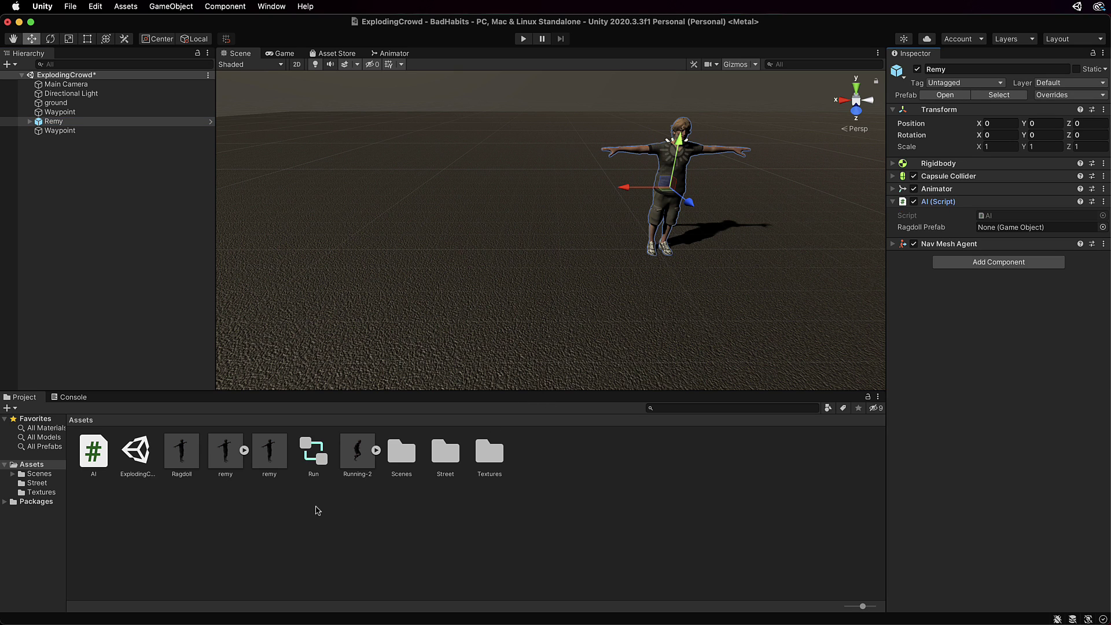
drag(184, 460, 999, 232)
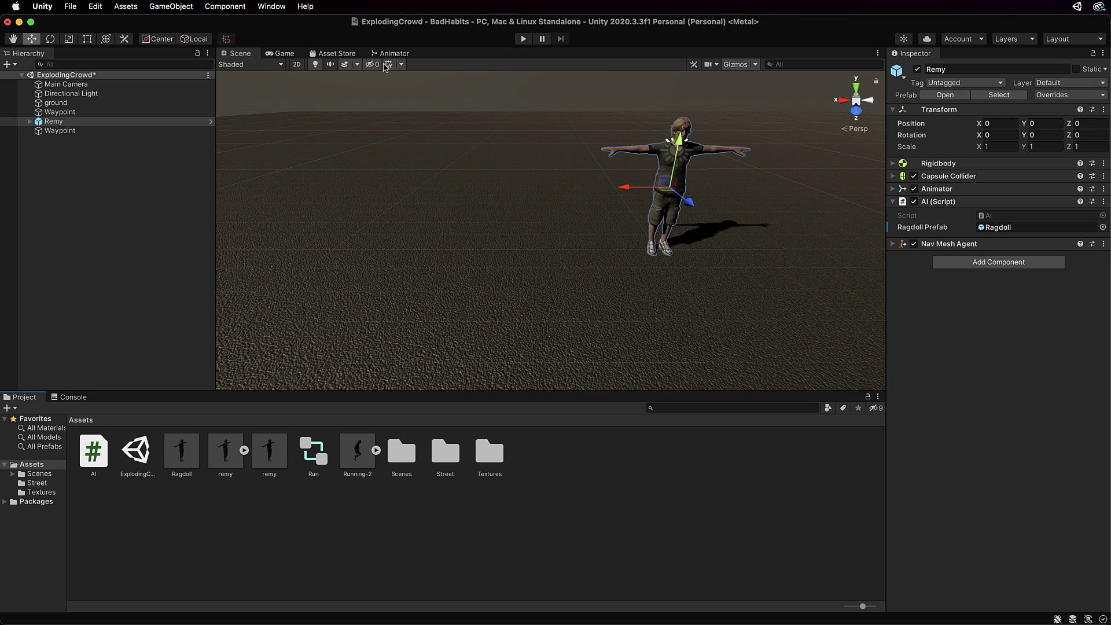
- Play-test, frame the Ragdoll(Clone) replacing Remy in the Scene view, then stop
click(284, 53)
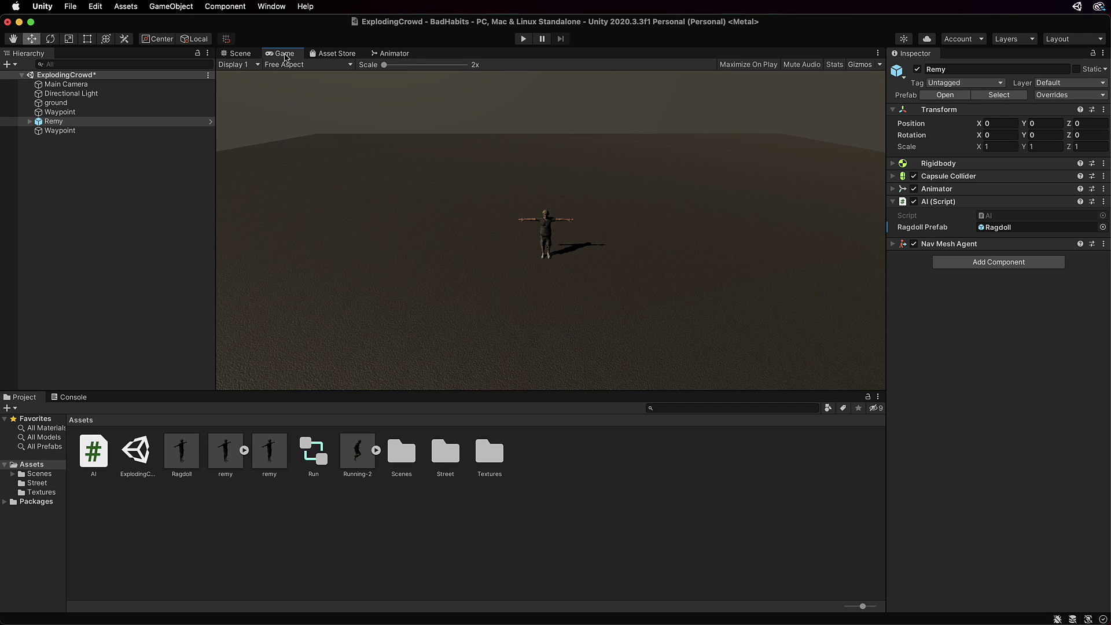
click(240, 54)
click(523, 38)
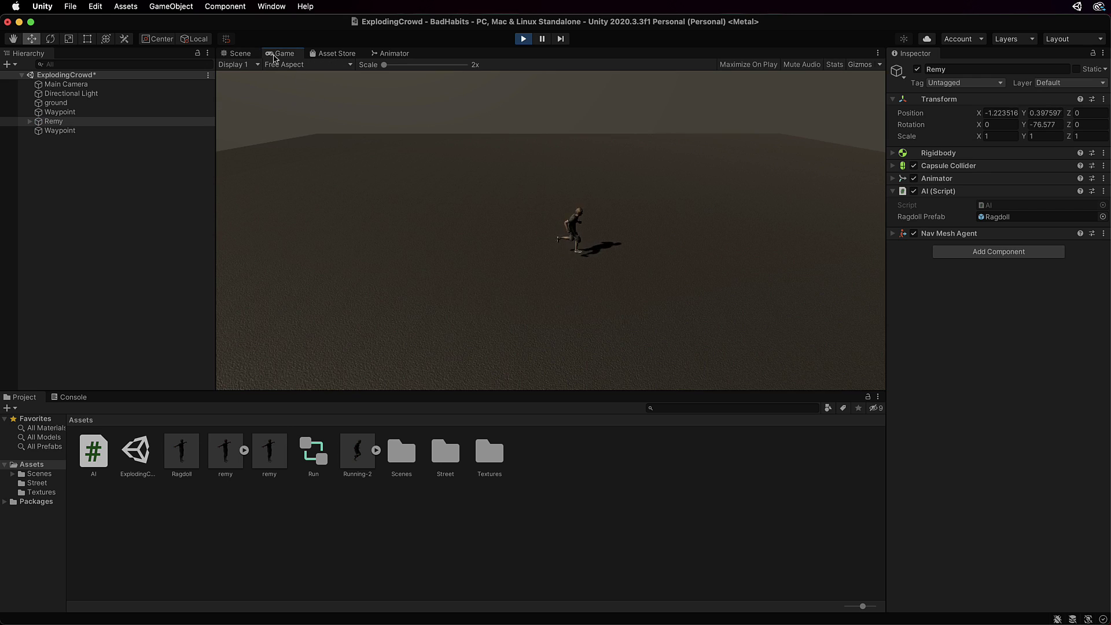
click(241, 53)
scroll(620, 218, down, 5)
scroll(622, 218, down, 3)
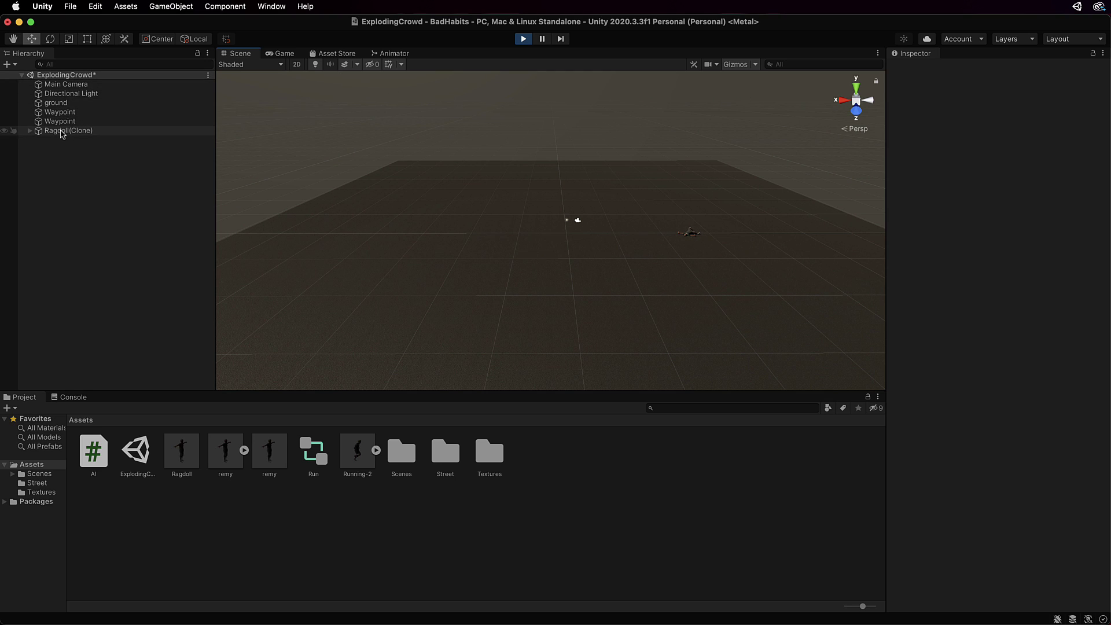
double_click(62, 131)
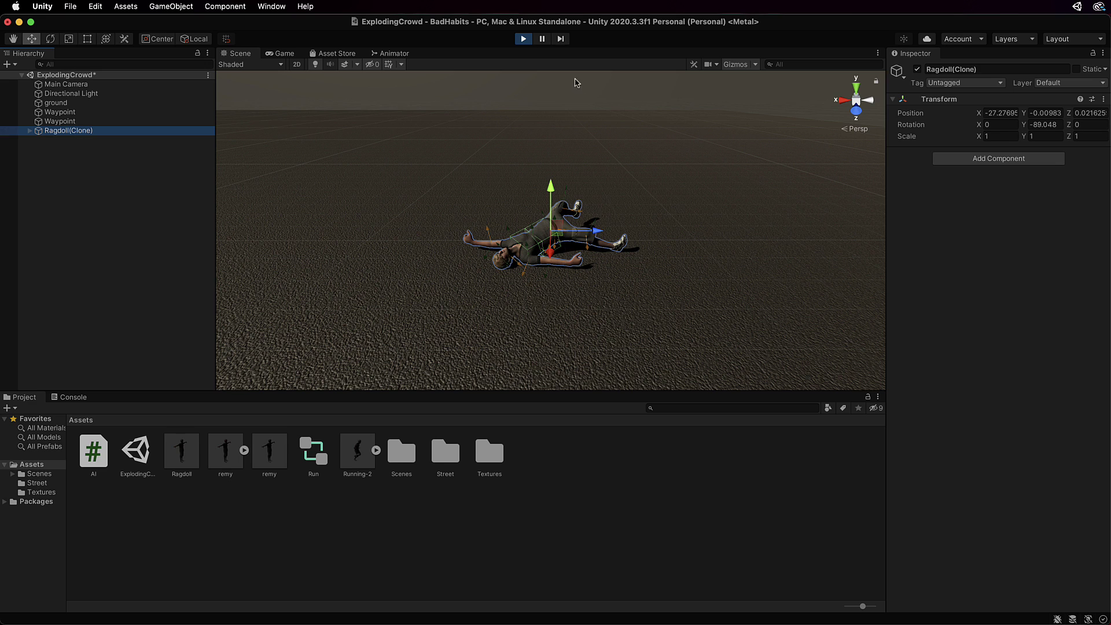
click(521, 39)
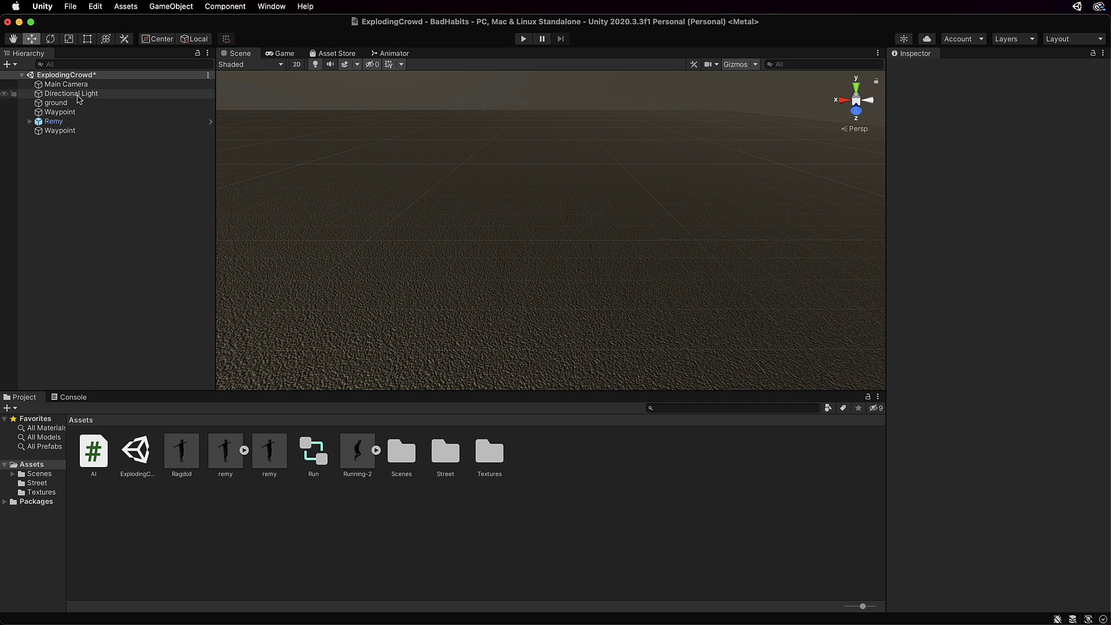
- Duplicate Remy into ten agents (Remy to Remy (9)) and play-test their ragdoll collapse
click(52, 122)
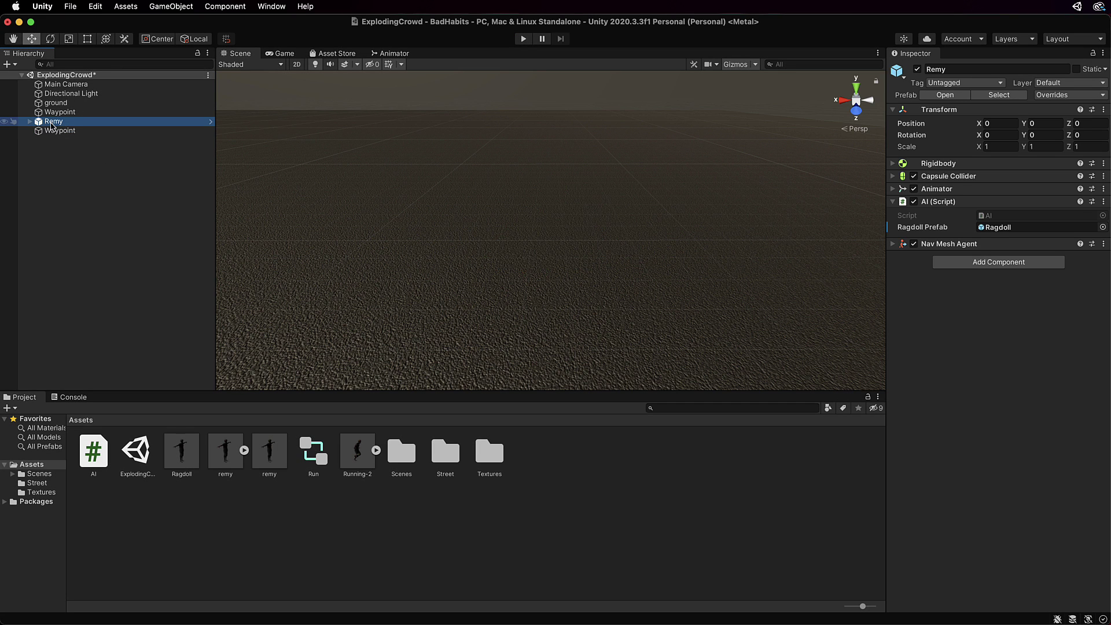
key(super+d)
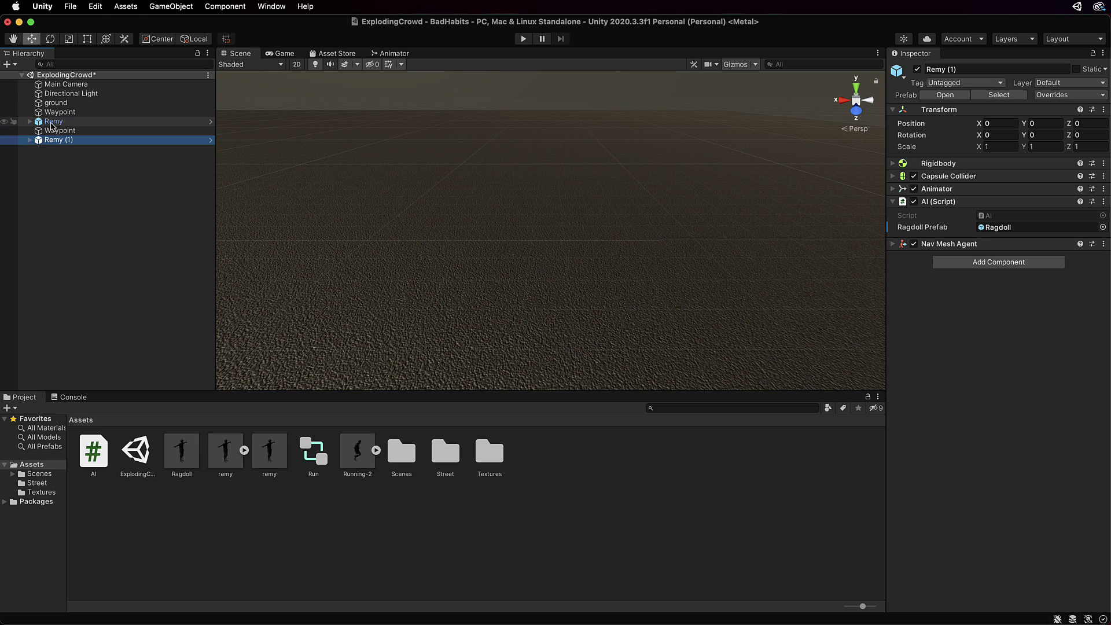
key(super+d)
key(super+d)
key(super+d)
key(super+d)
key(super+d)
key(super+d)
key(super+d)
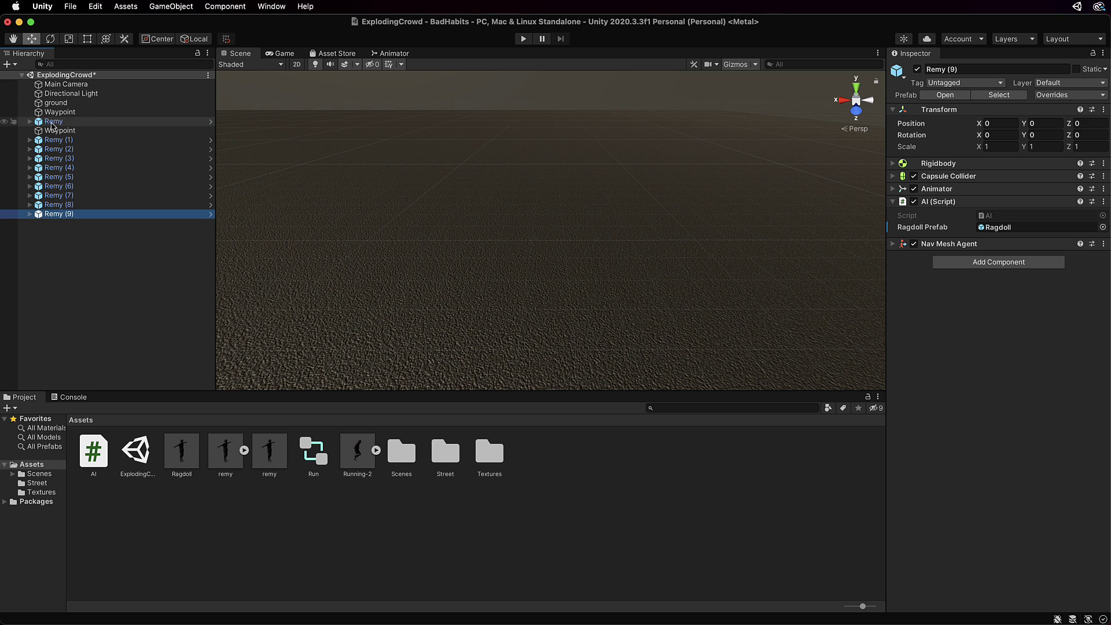
click(524, 39)
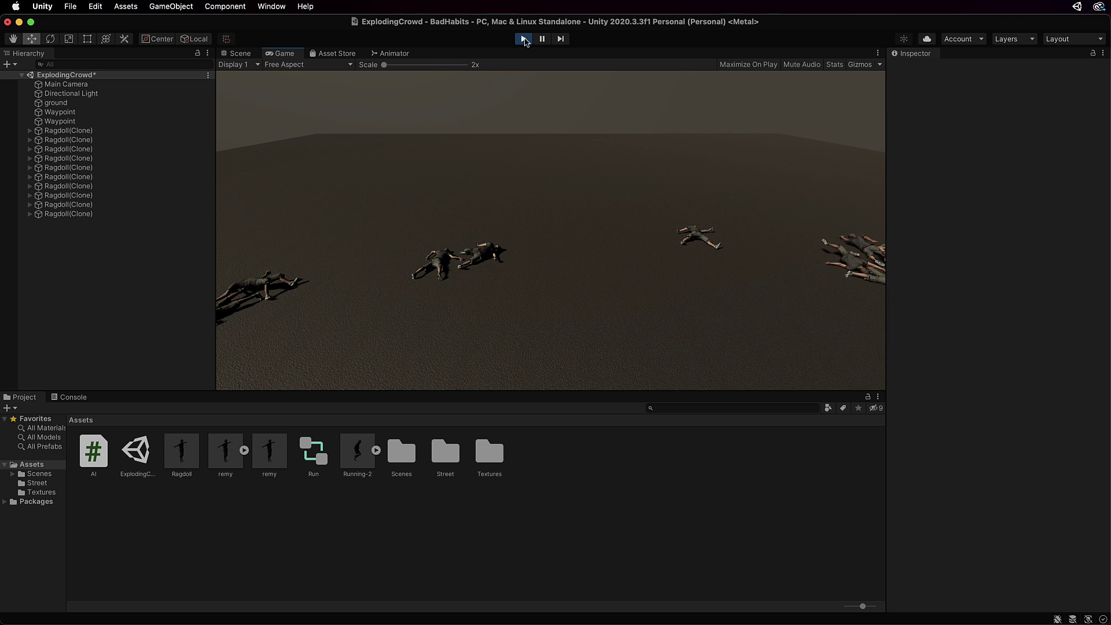
click(524, 39)
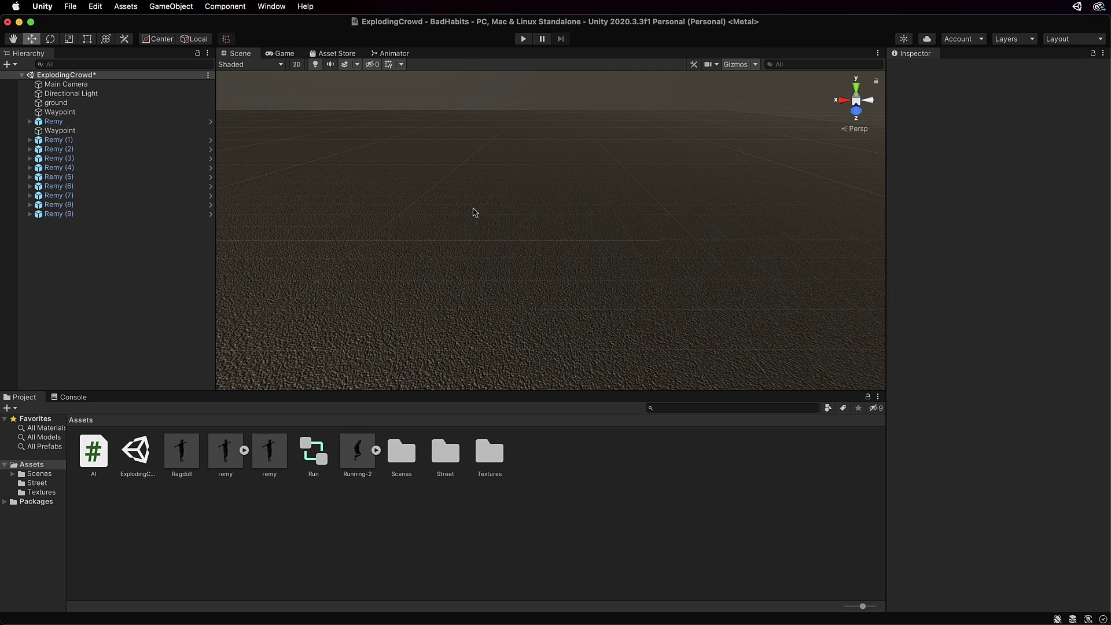
- Open AI.cs and add blank lines after the for loop
double_click(94, 454)
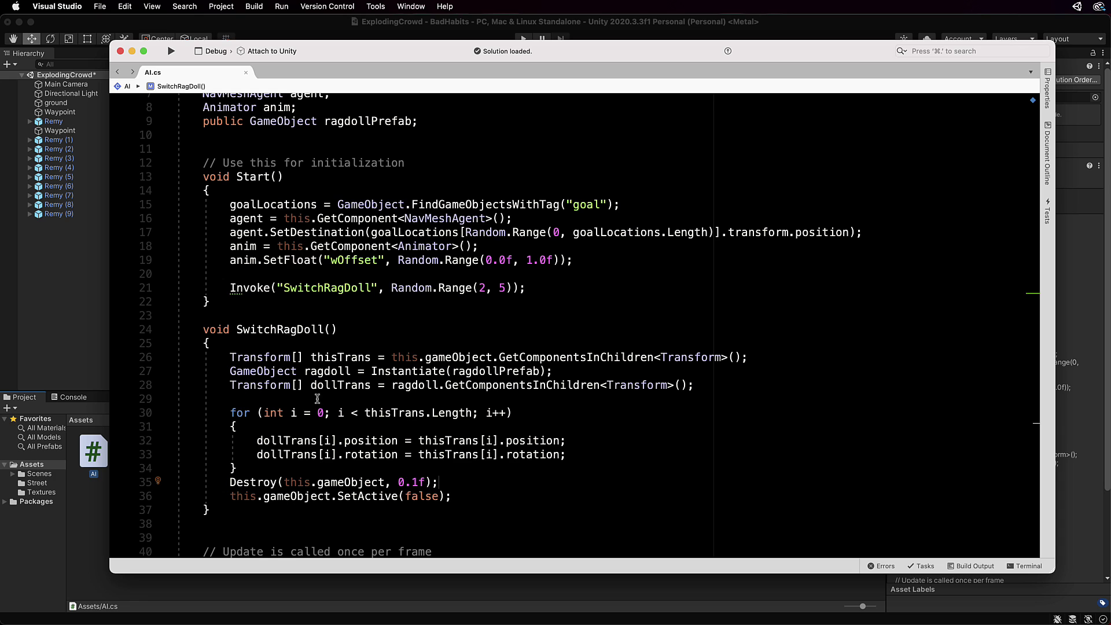
click(242, 468)
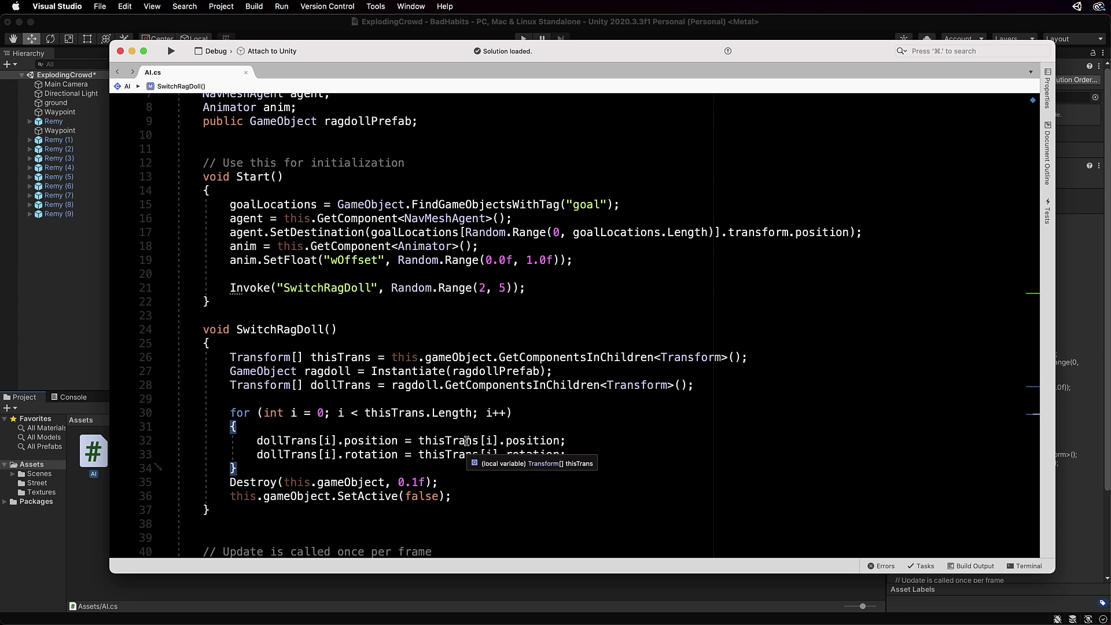
key(Return)
key(Return)
scroll(458, 430, down, 5)
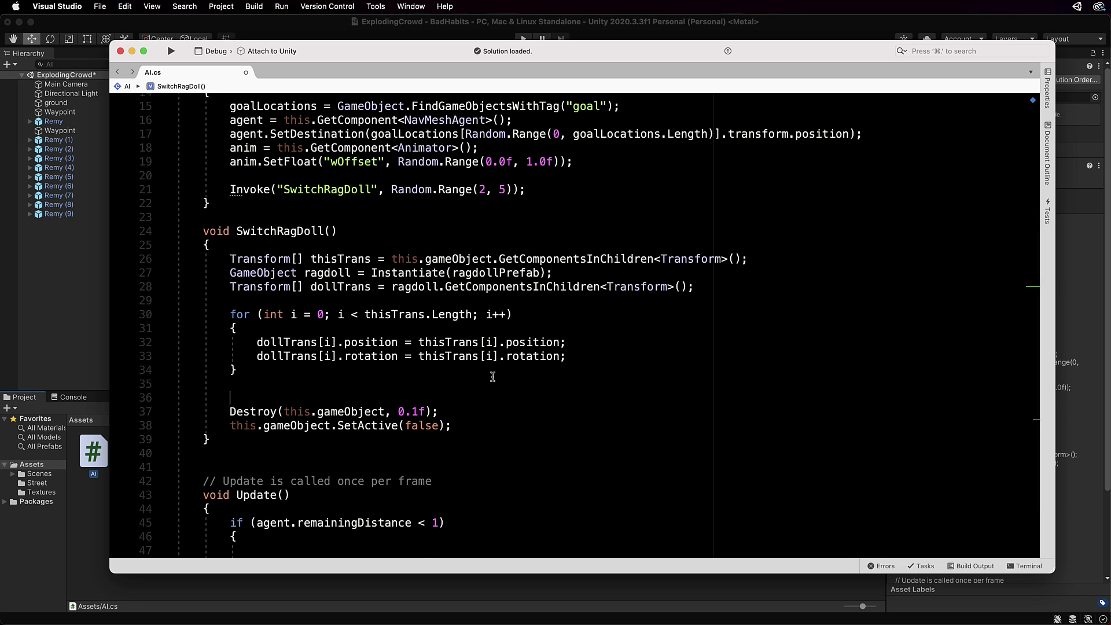
- Add Rigidbody[] rbs = ragdoll.GetComponentsInChildren<Rigidbody>(); to SwitchRagDoll()
text(R)
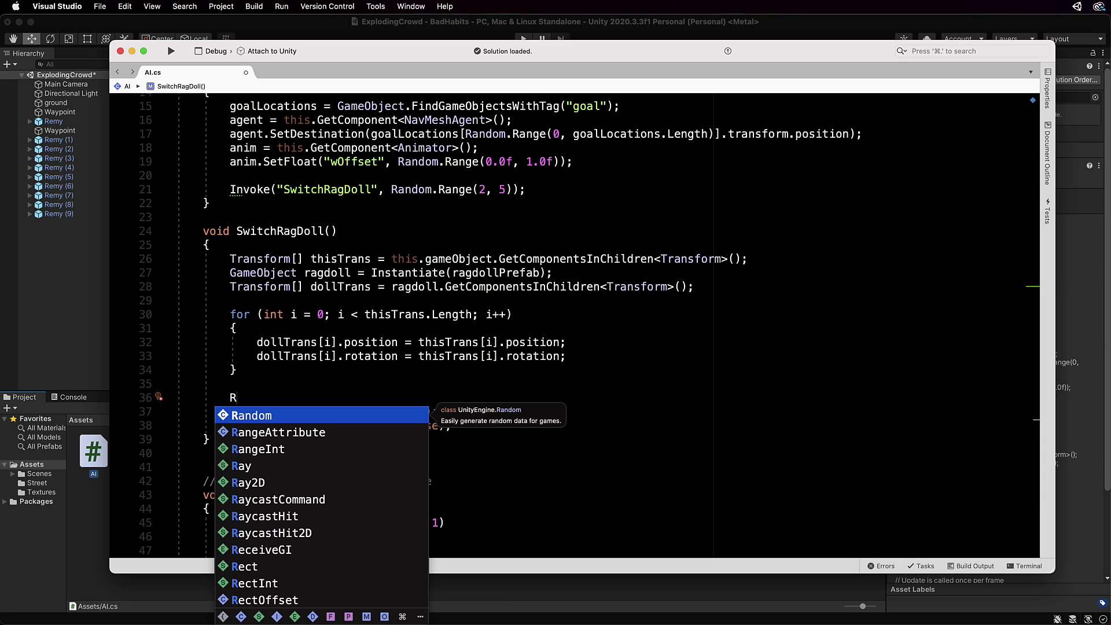
text(id)
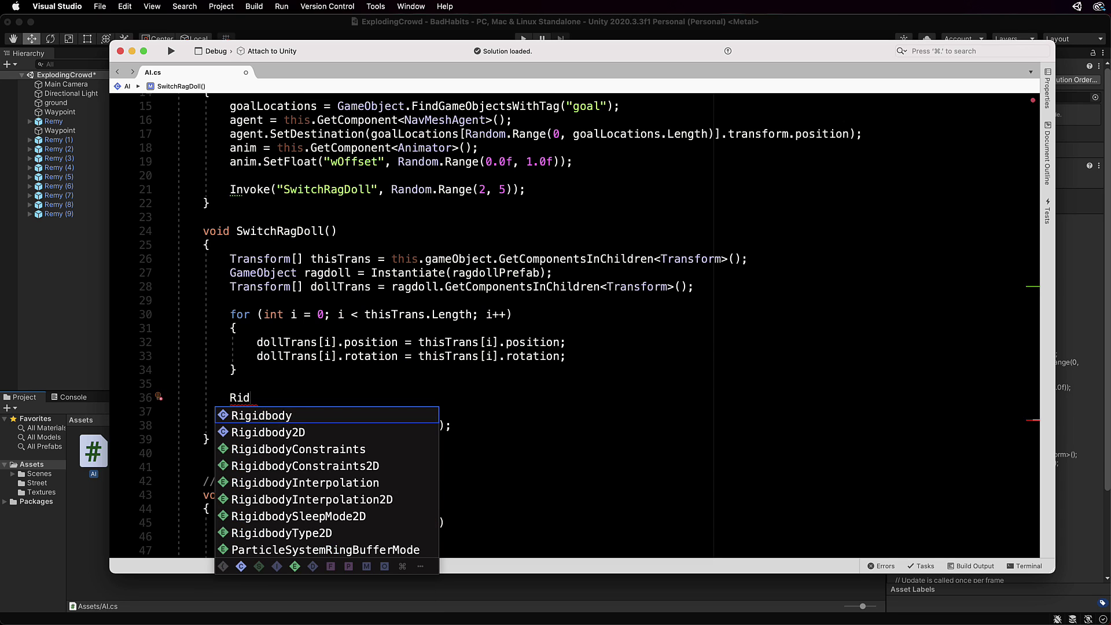
key(Return)
key(alt+shift+Left)
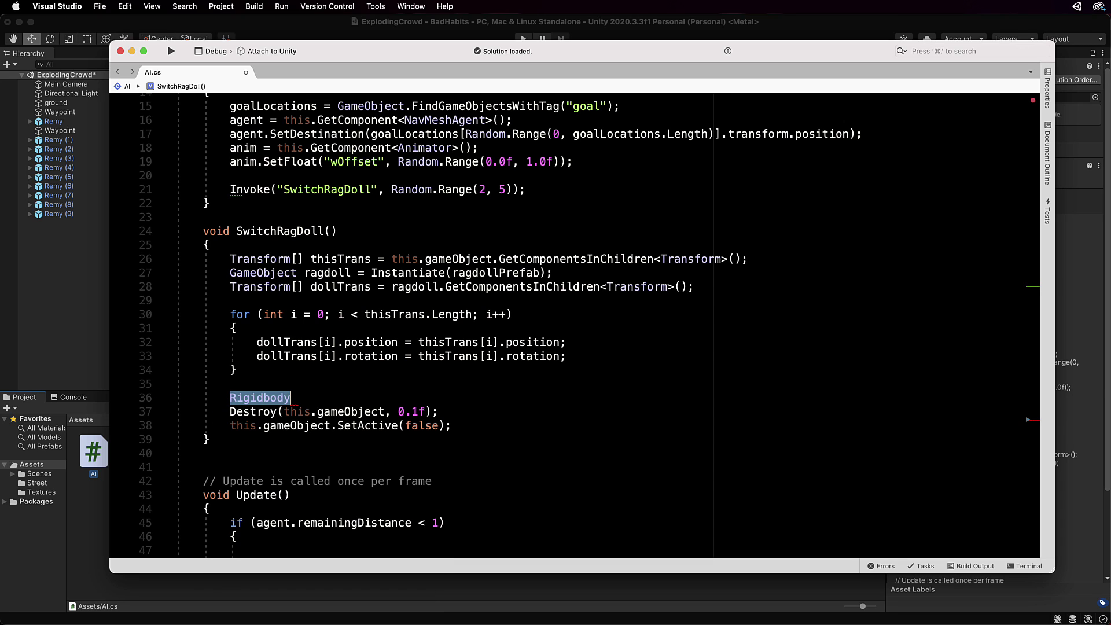
text([] rb)
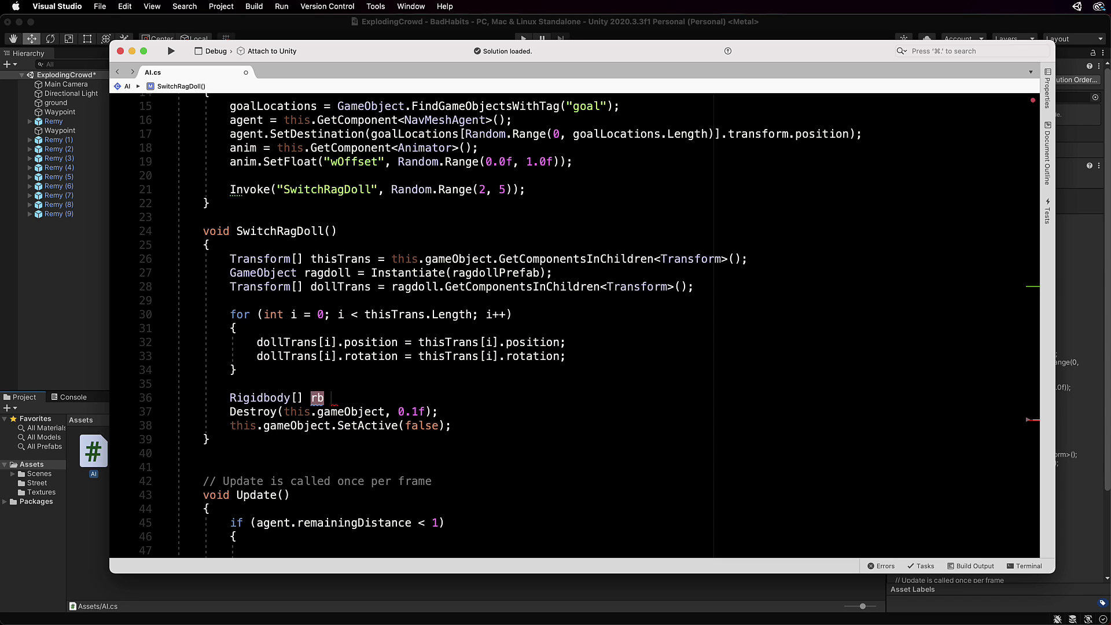
key(BackSpace)
text(s = rag)
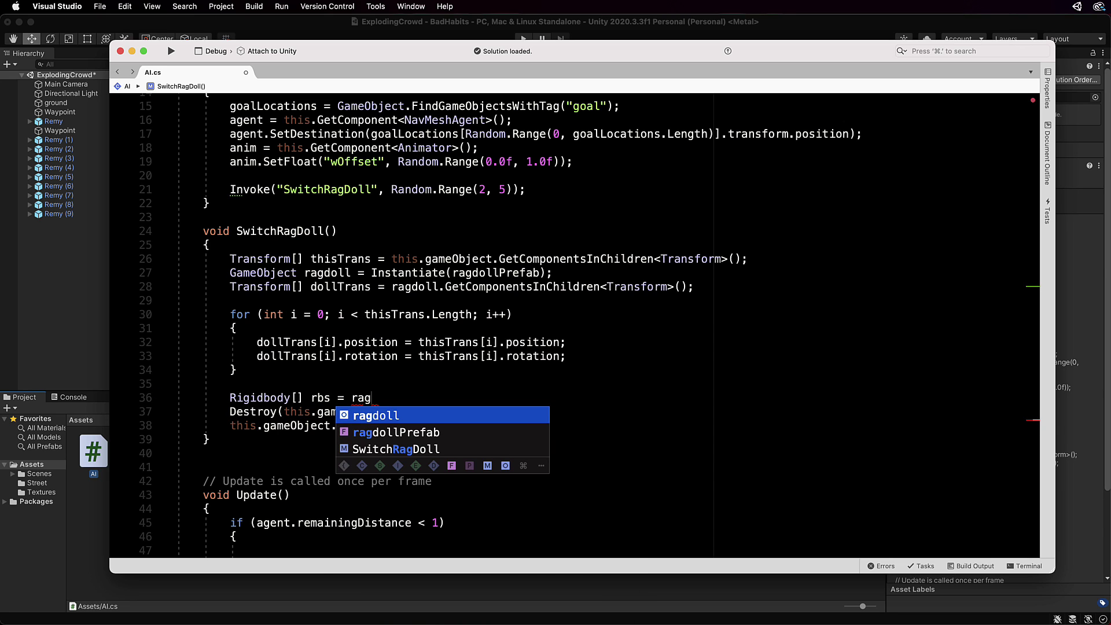
key(Return)
text(.)
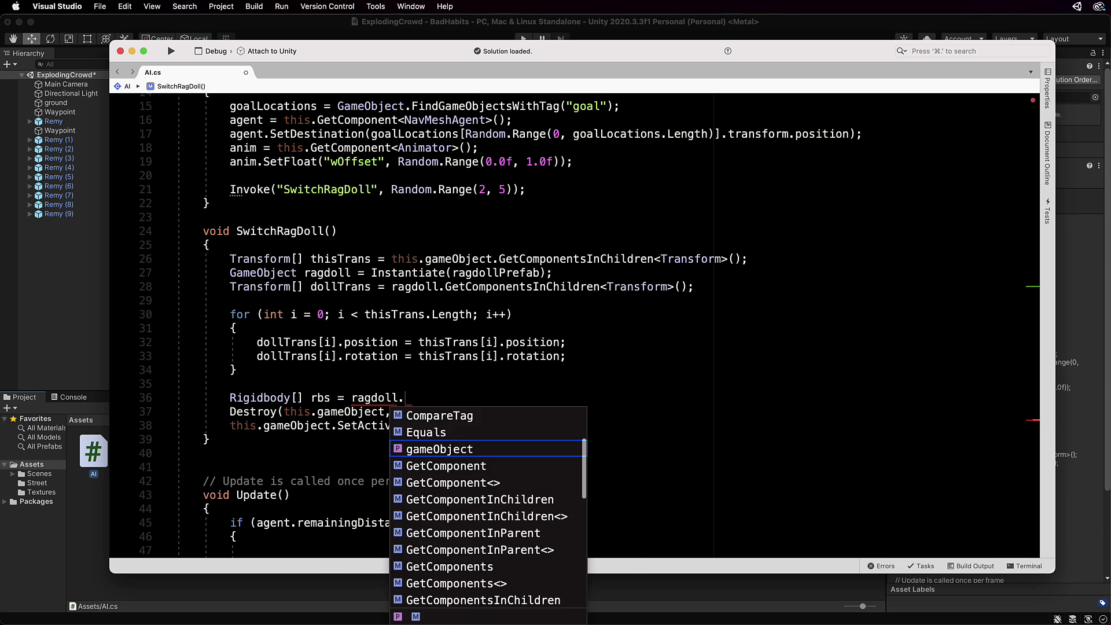
text(GetCompon)
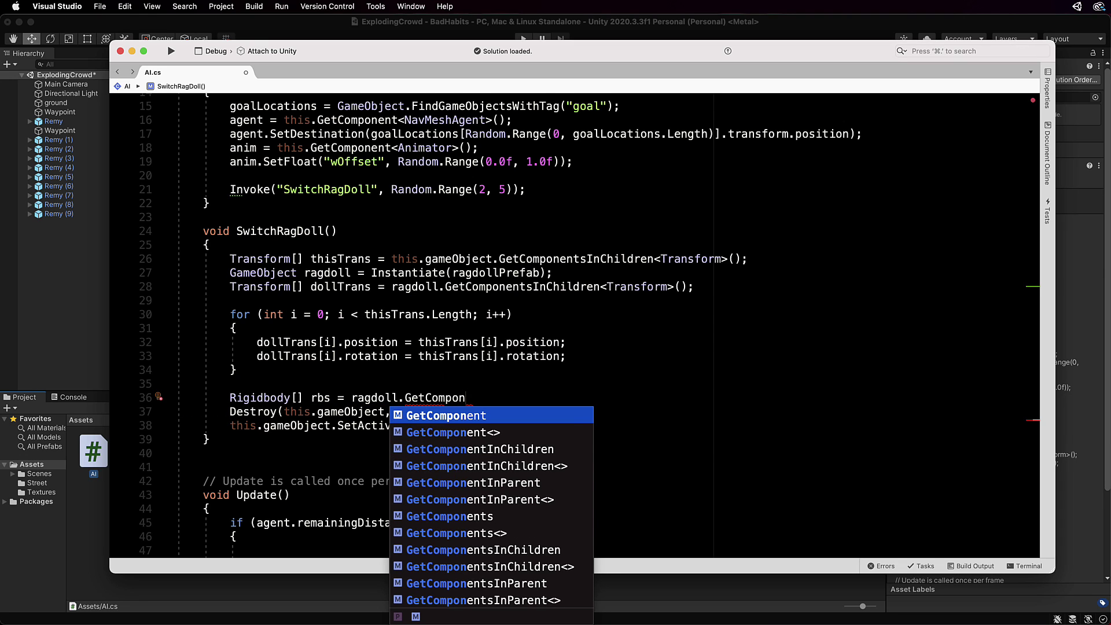
key(Down)
key(Down)
key(Down)
key(Down)
key(Down)
key(Down)
key(Down)
key(Down)
key(Down)
key(Return)
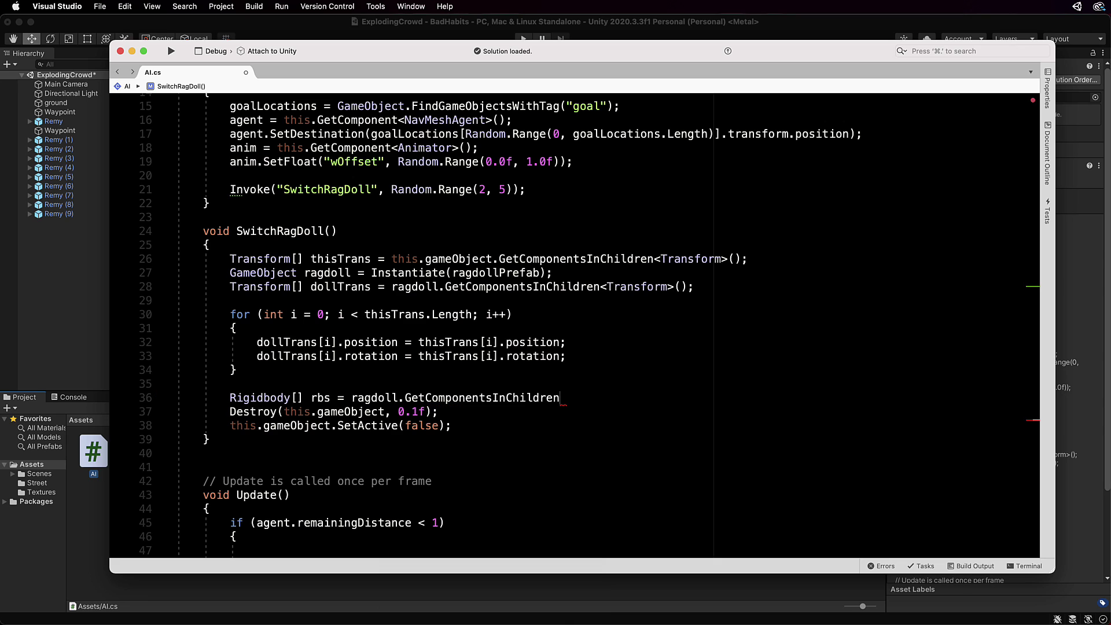
text(<Ri)
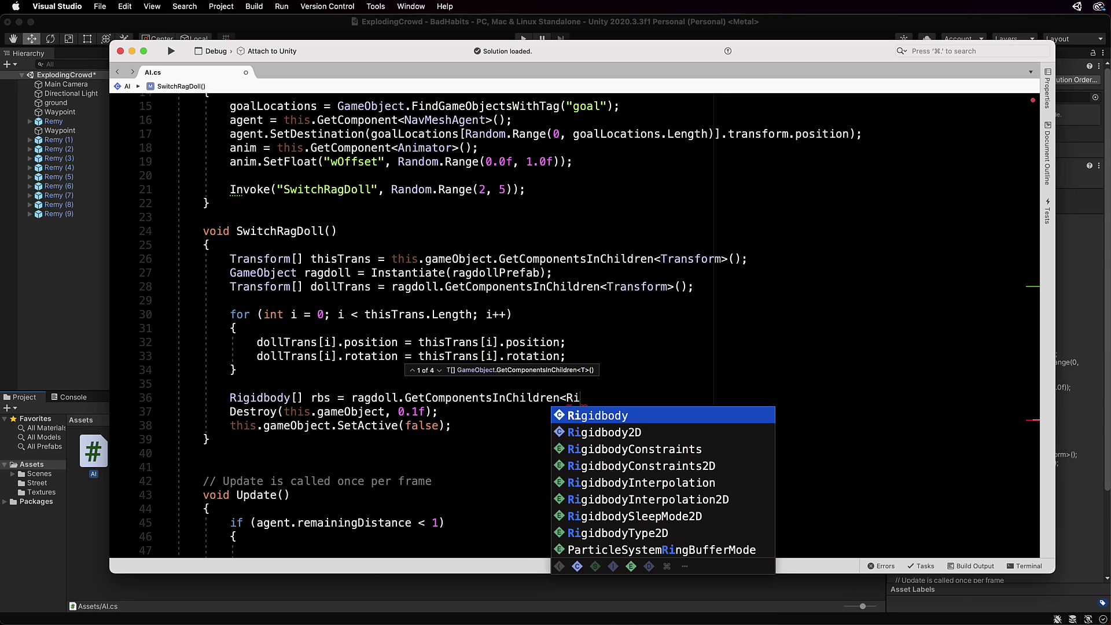
key(Return)
text(>())
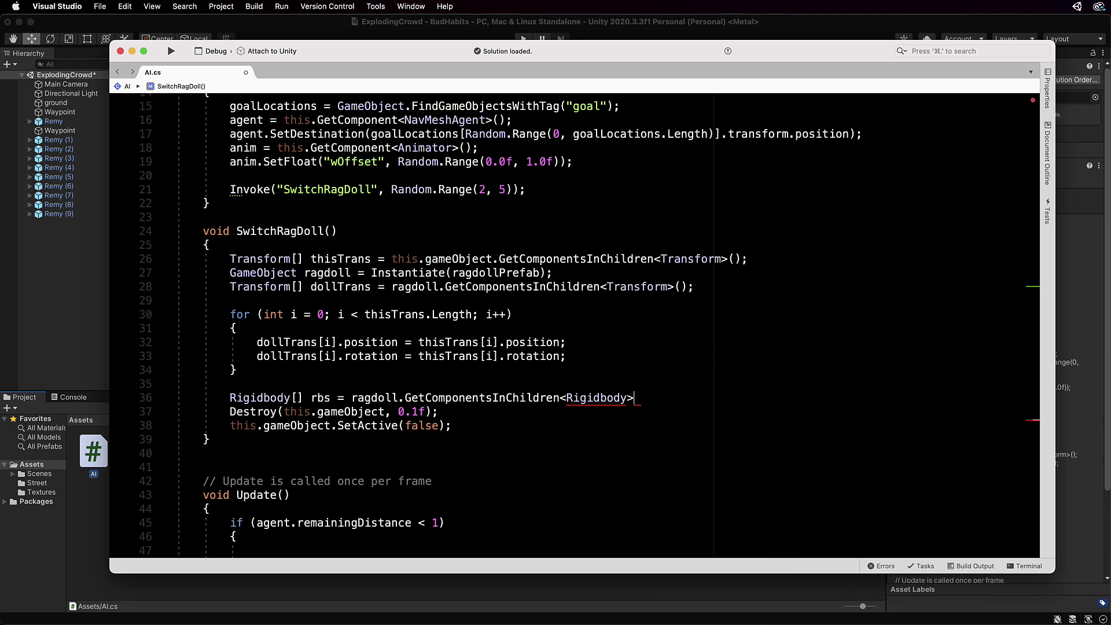
text(;)
key(Return)
key(Return)
- Add a foreach (Rigidbody r in rbs) loop with an empty body
text(for)
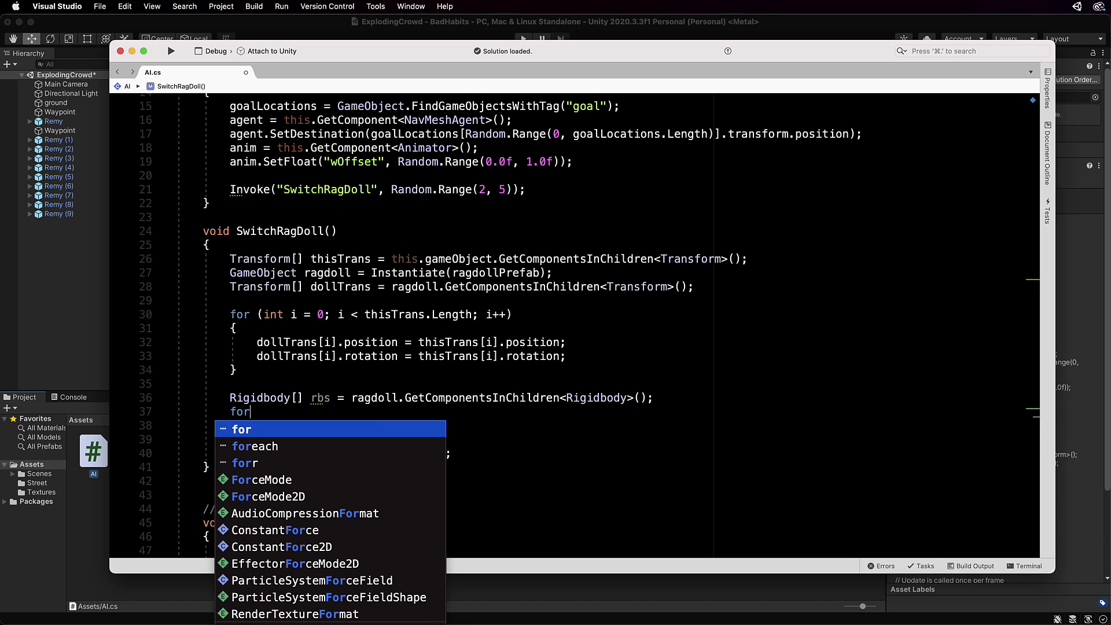
key(Down)
key(Return)
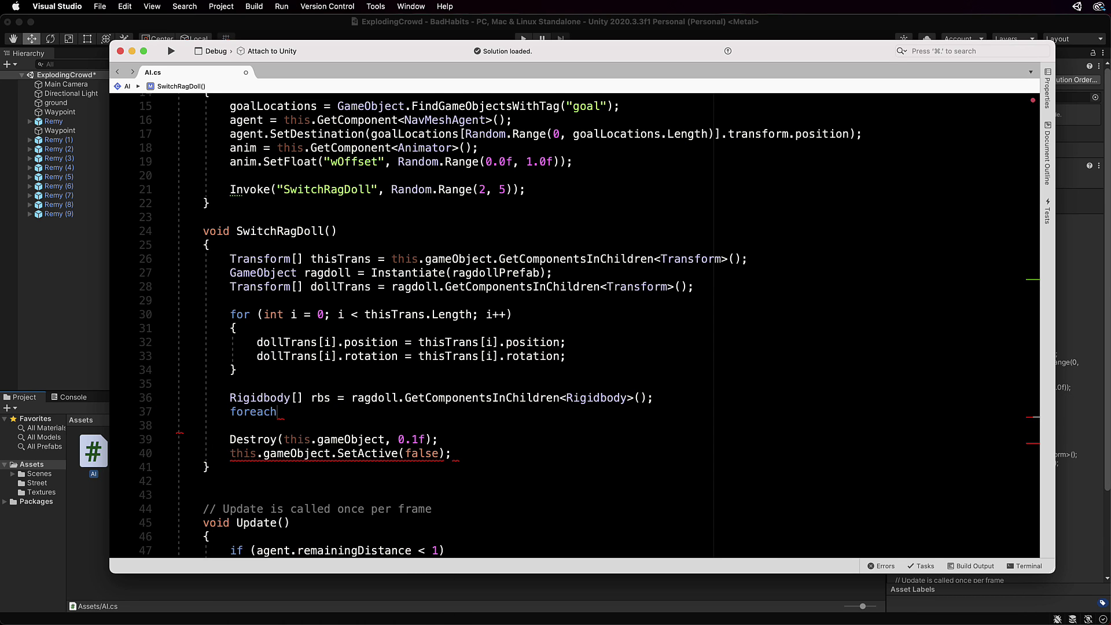
text((Ri)
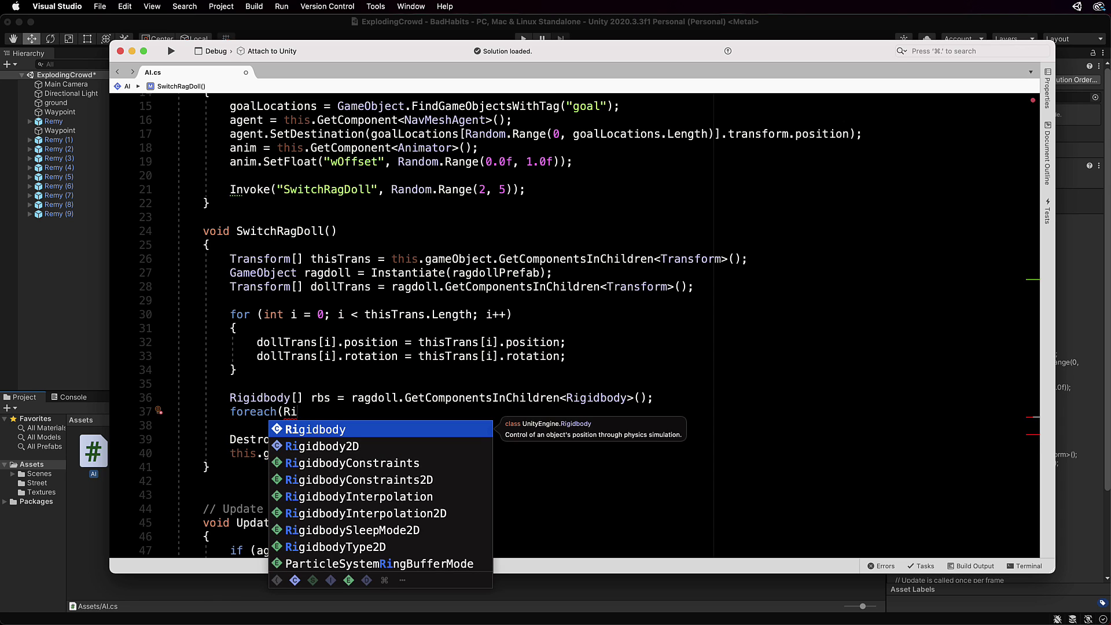
key(Return)
text(r in rbs))
key(Return)
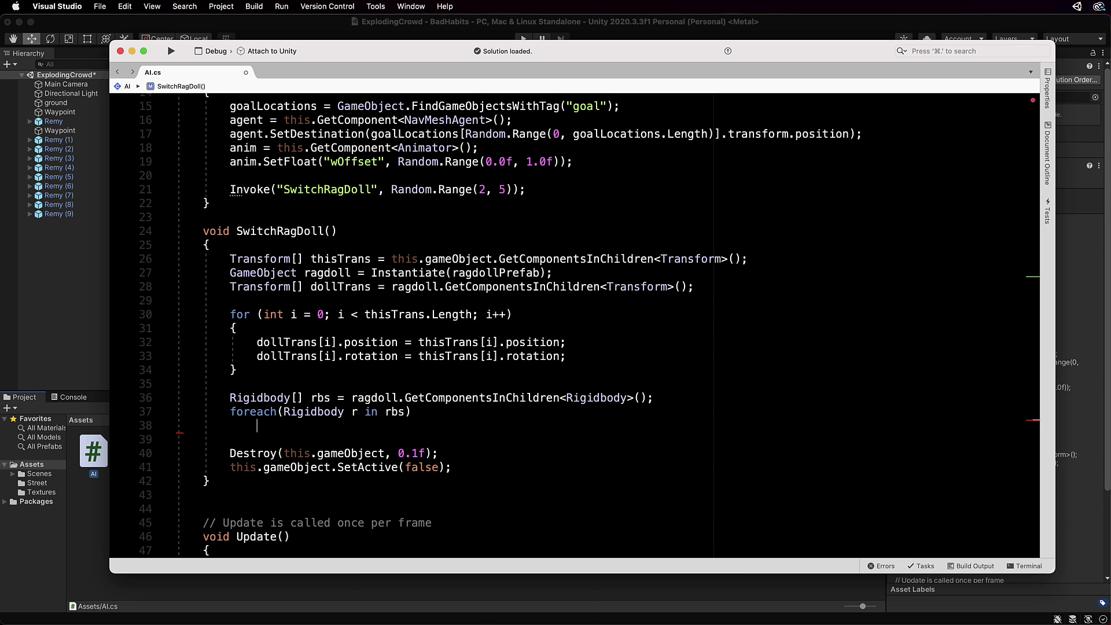
text({)
key(Return)
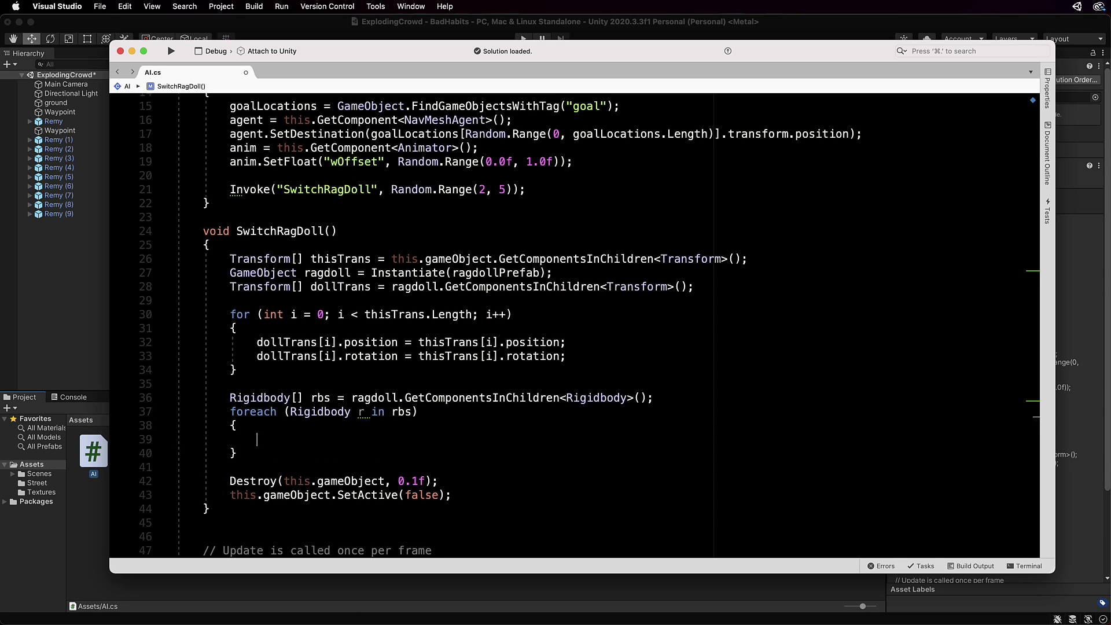
- In the foreach, add r.AddForce calls of 1000 along this.transform.forward and this.transform.up
text(r)
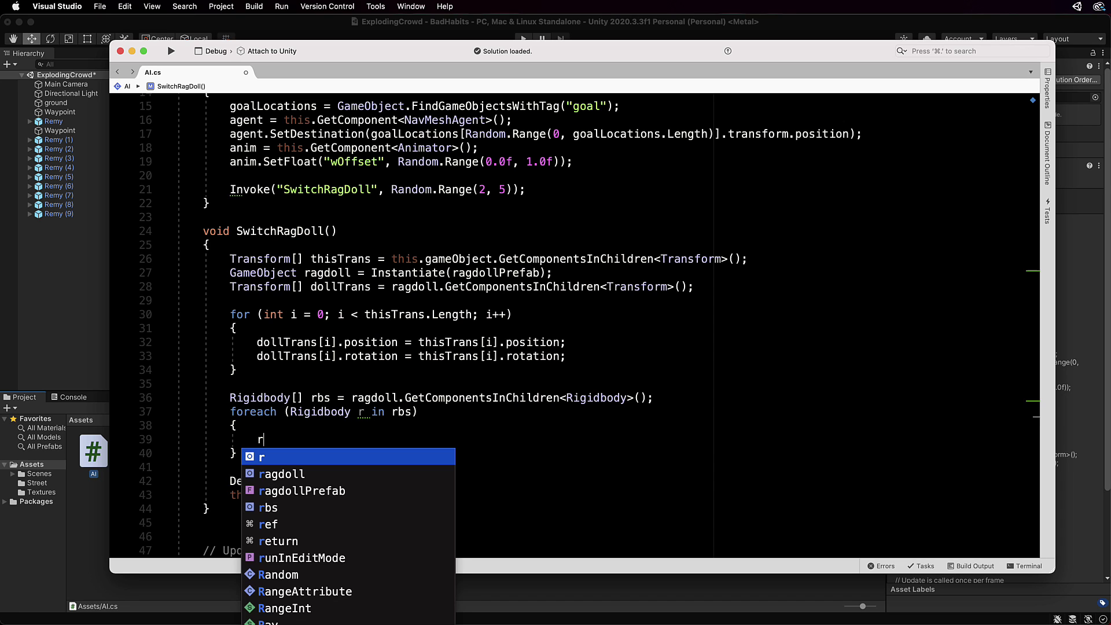
text(.)
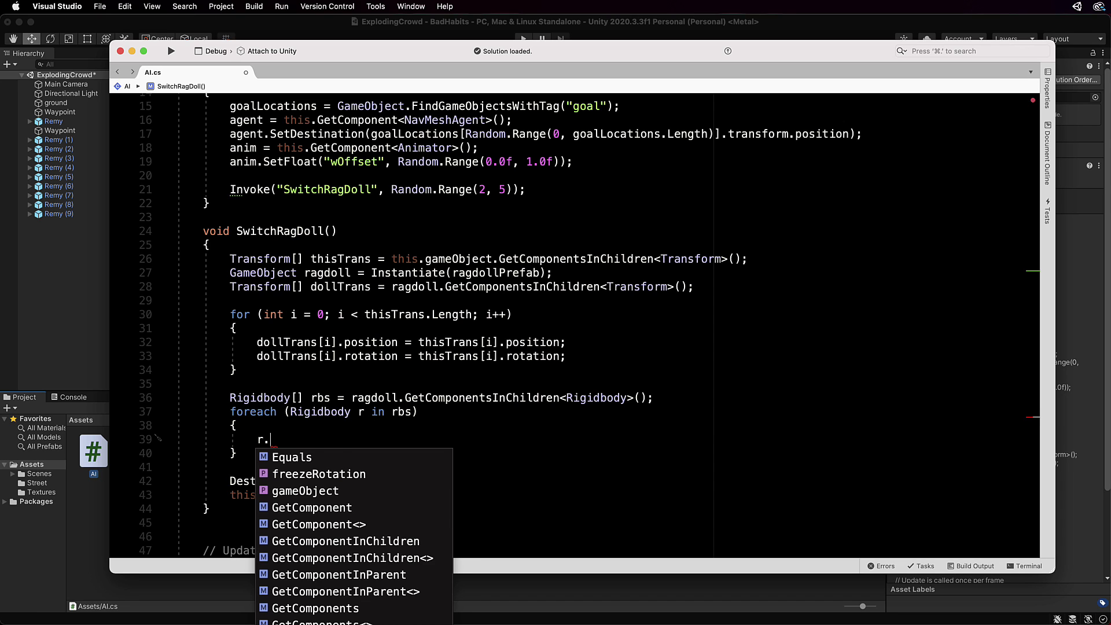
text(AddForce()
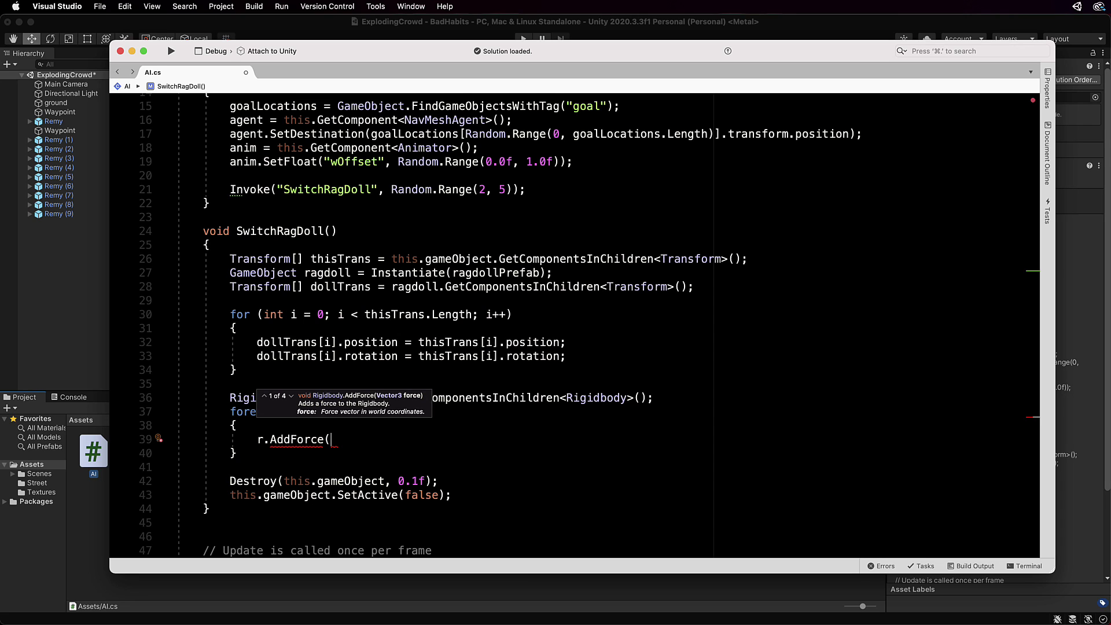
text(this.tr)
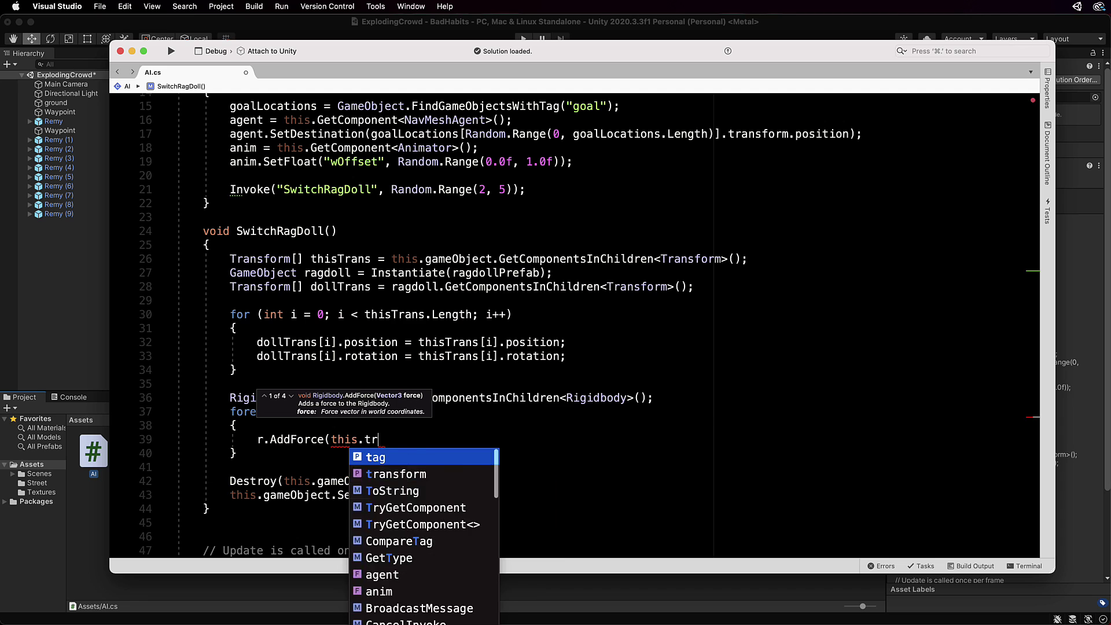
text(ansform.fo)
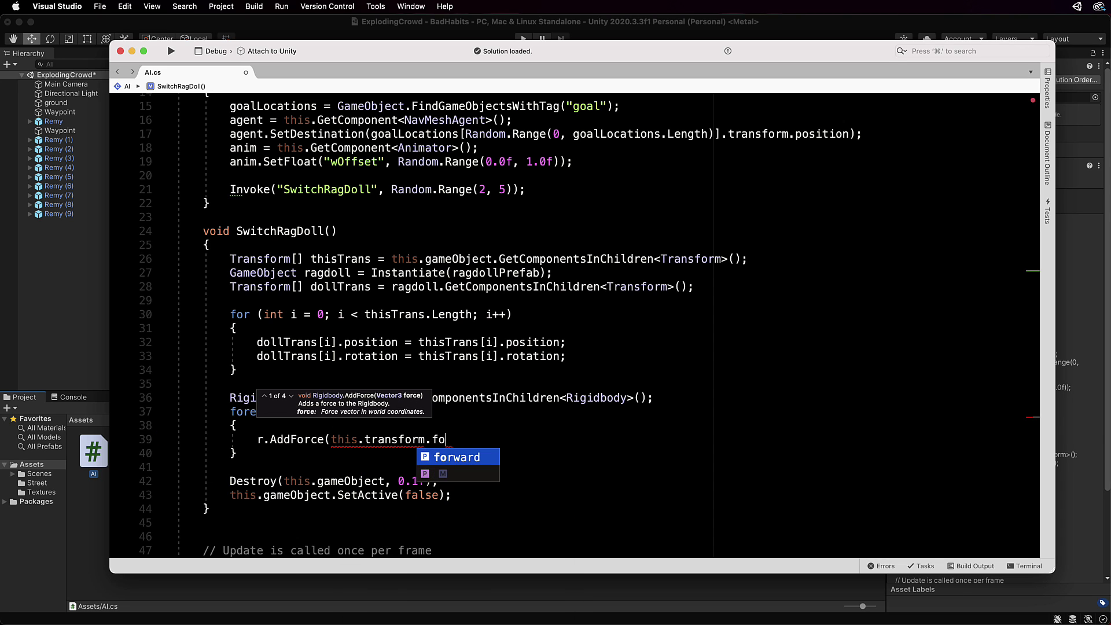
text(rward * 1)
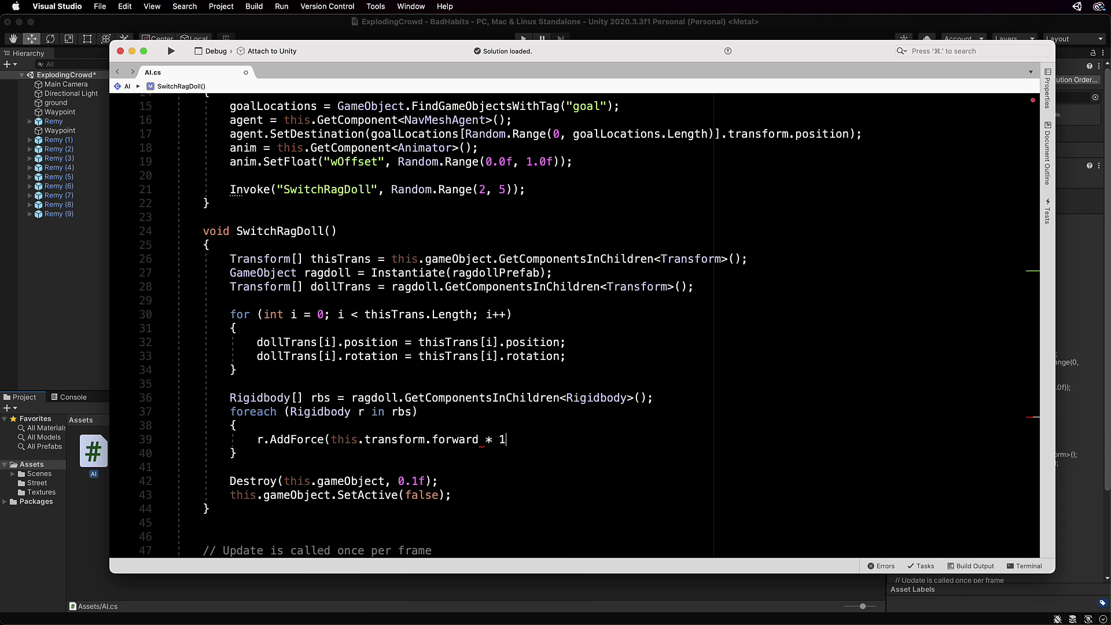
text(000);)
key(Return)
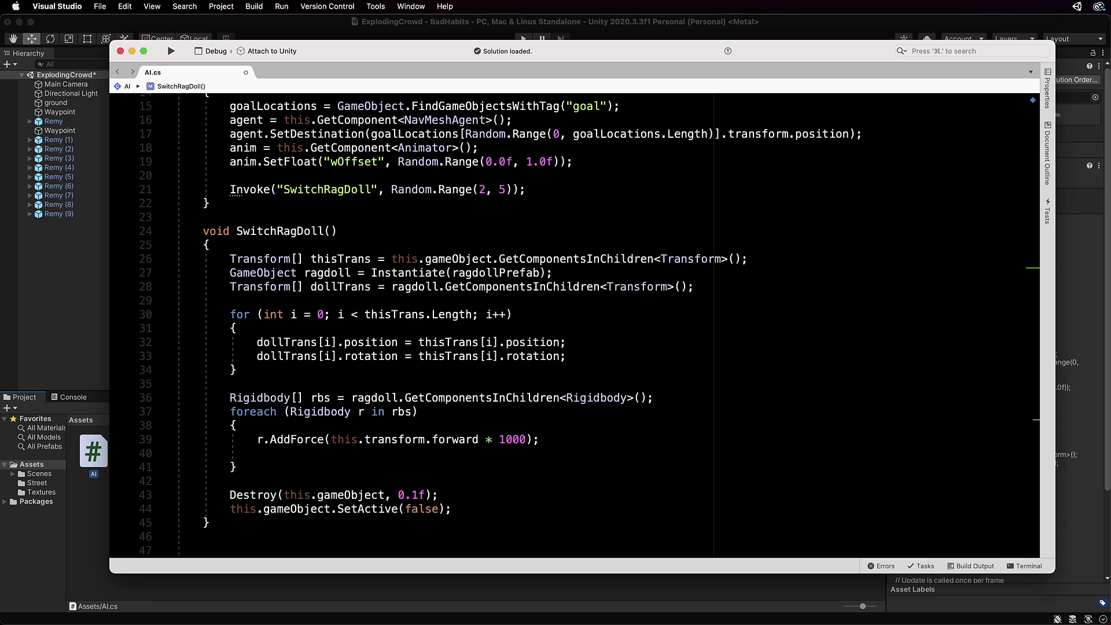
text(r.A)
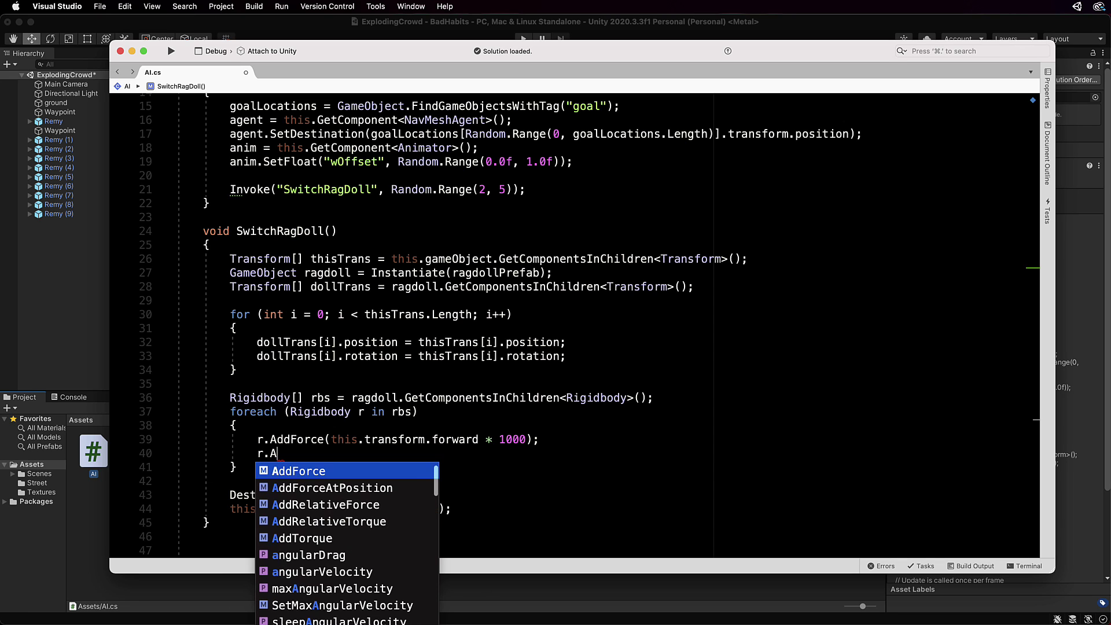
text(ddForce()
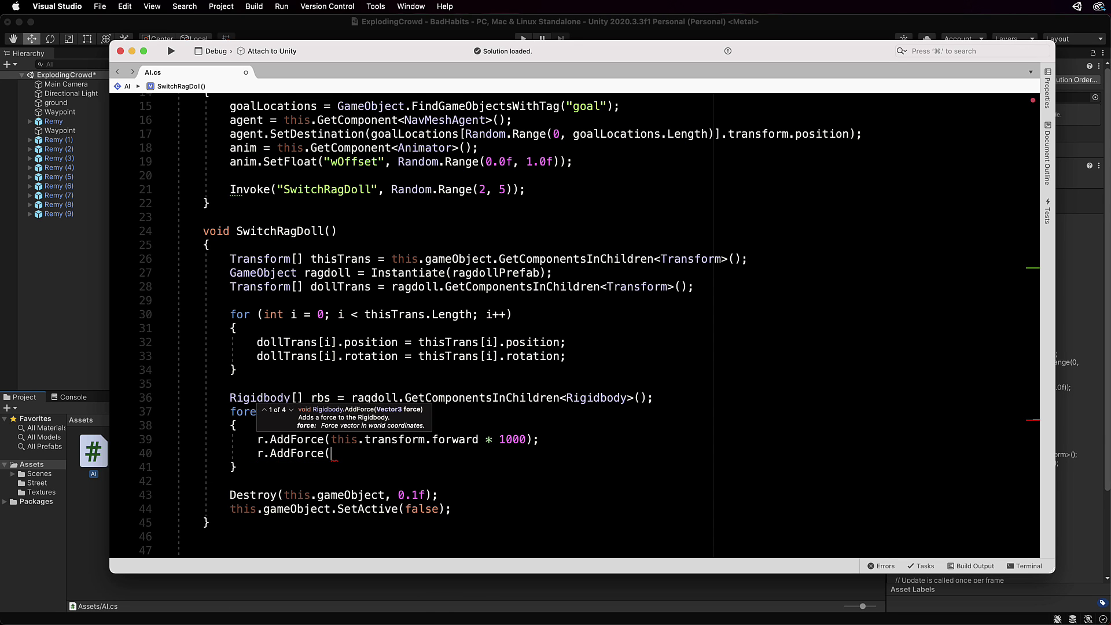
text(this)
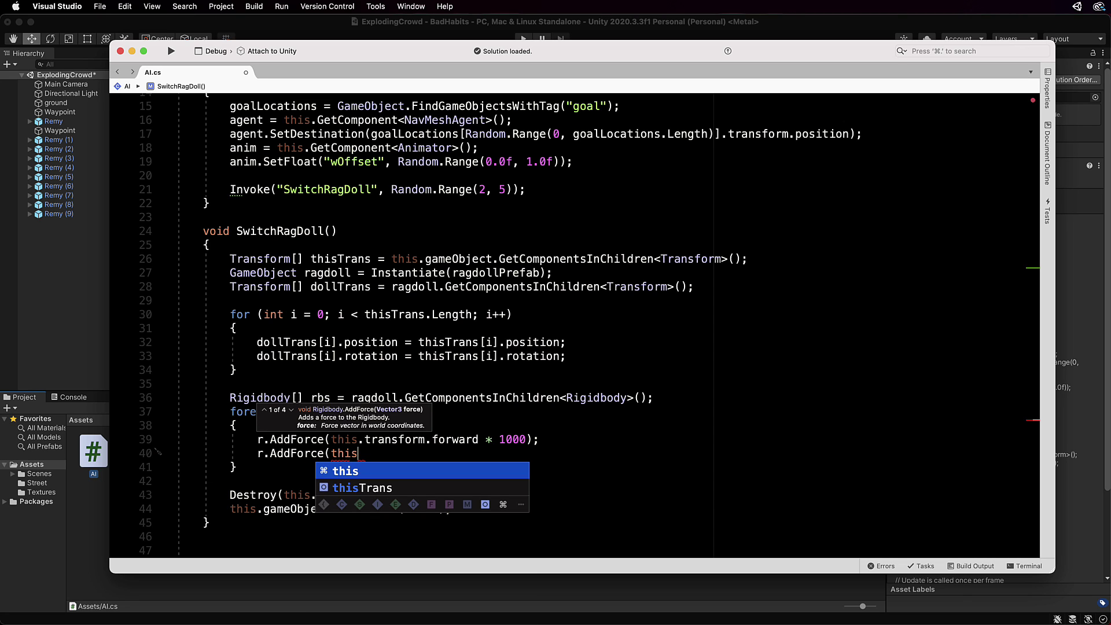
text(.transfor)
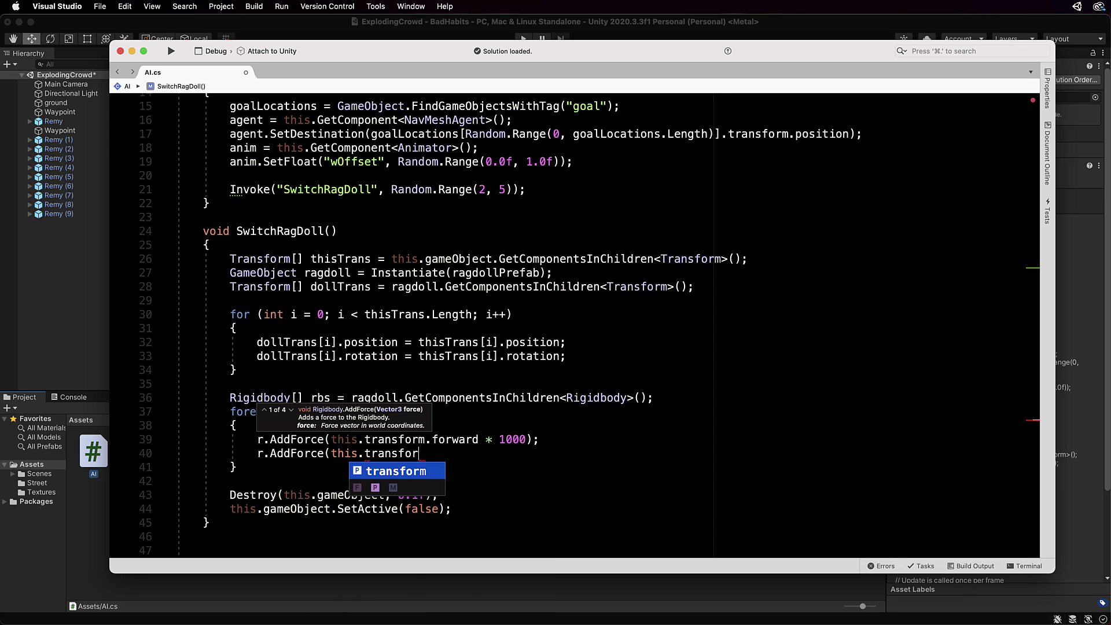
text(m.up)
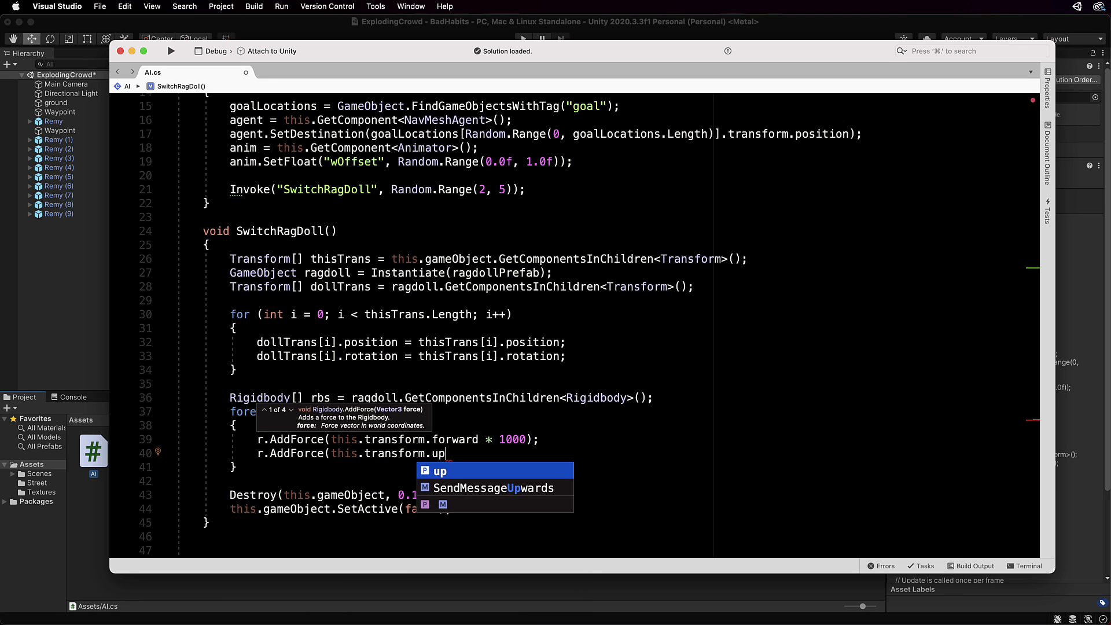
text( *)
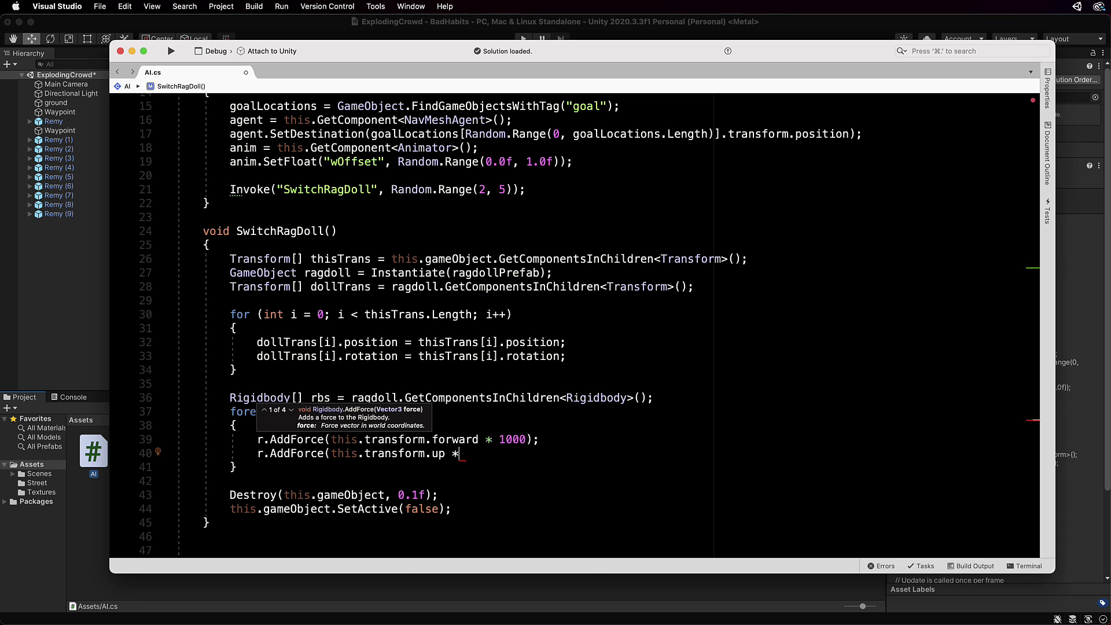
text( 1000);)
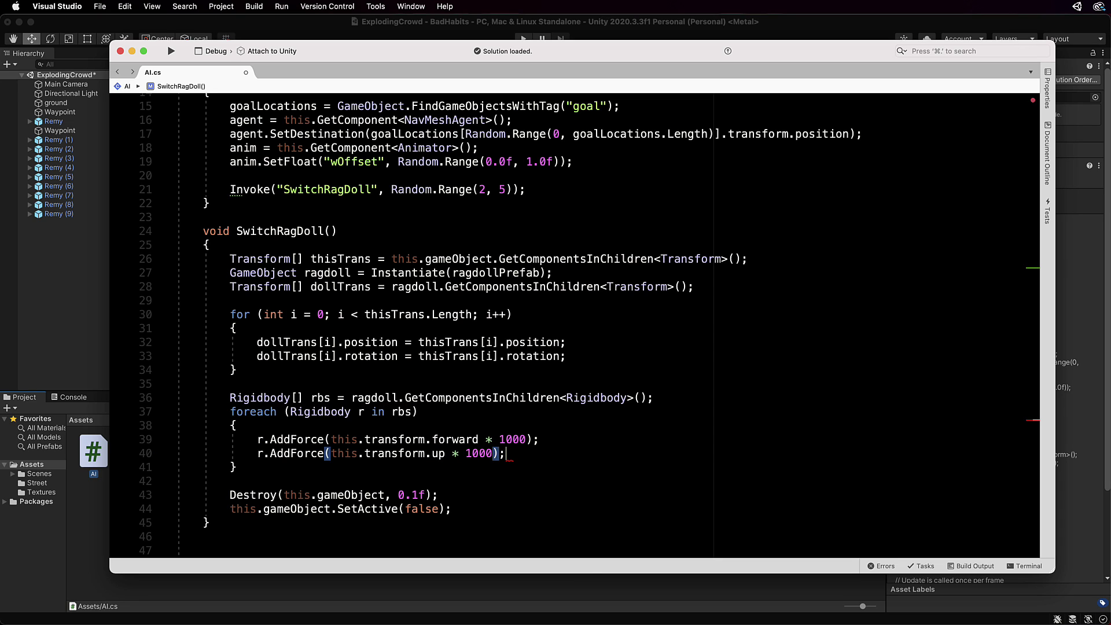
key(Return)
- Add r.AddExplosionForce(200, this.transform.position, 2); to the loop and save AI.cs
text(r.)
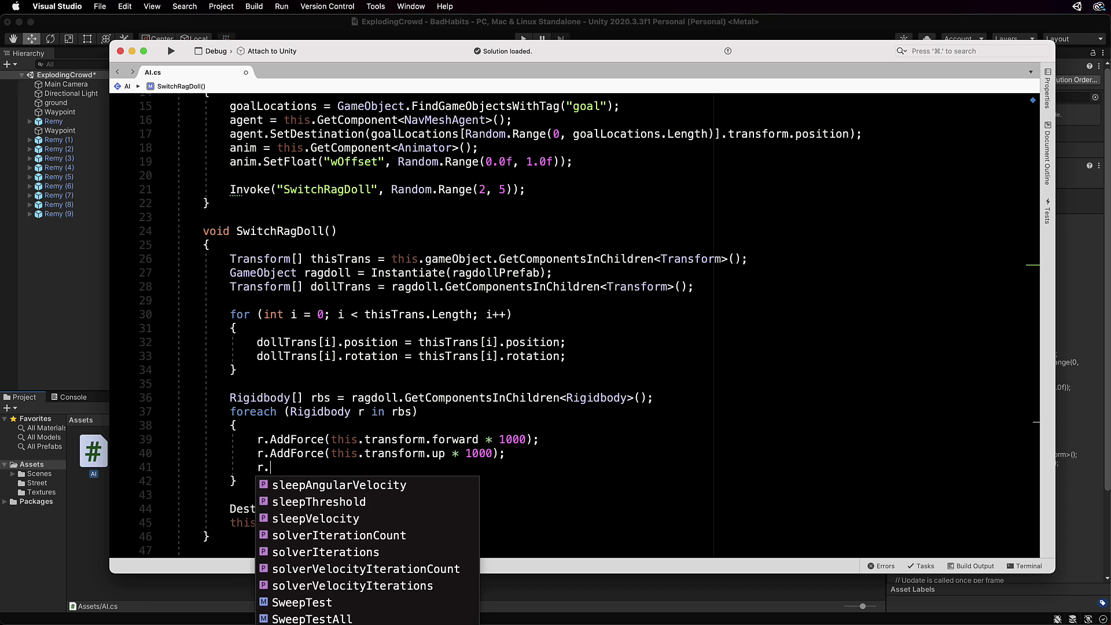
text(AddE)
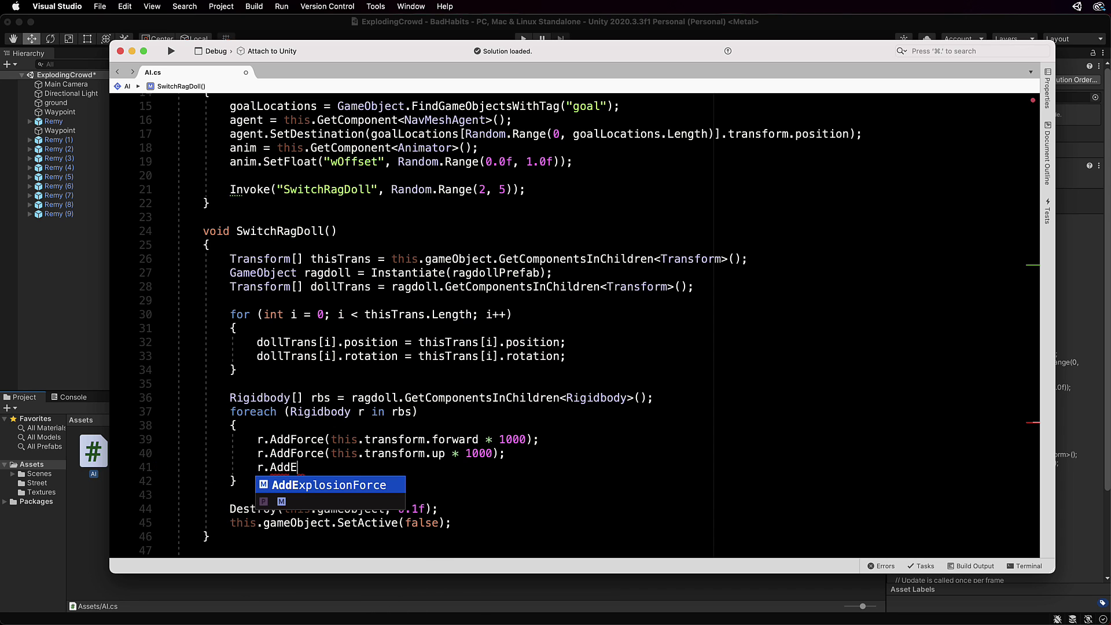
text(xplosionForce()
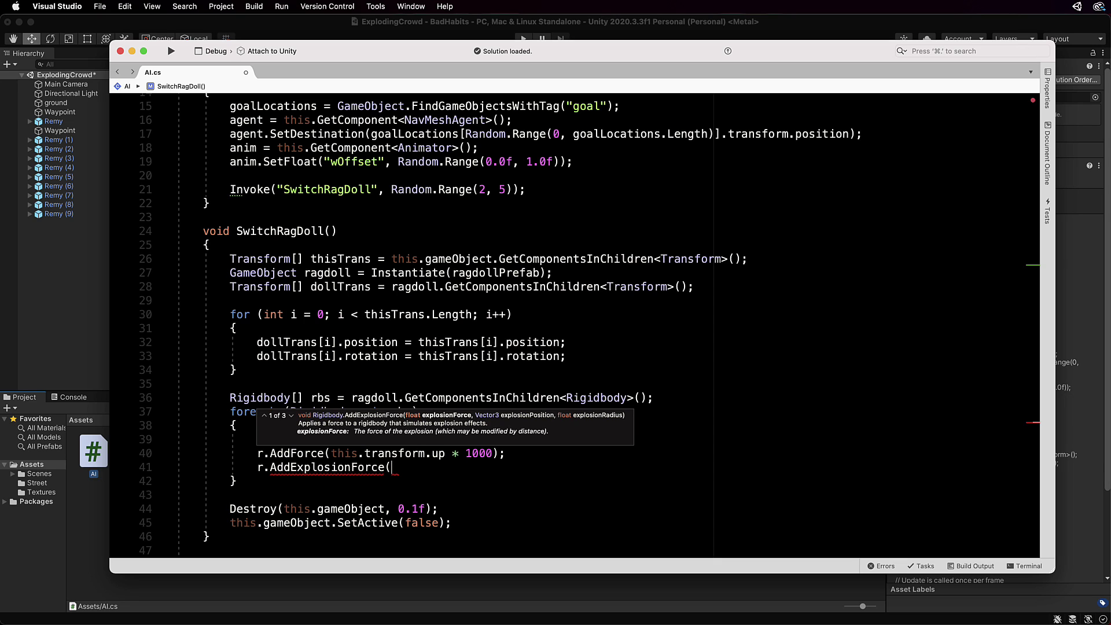
text(200)
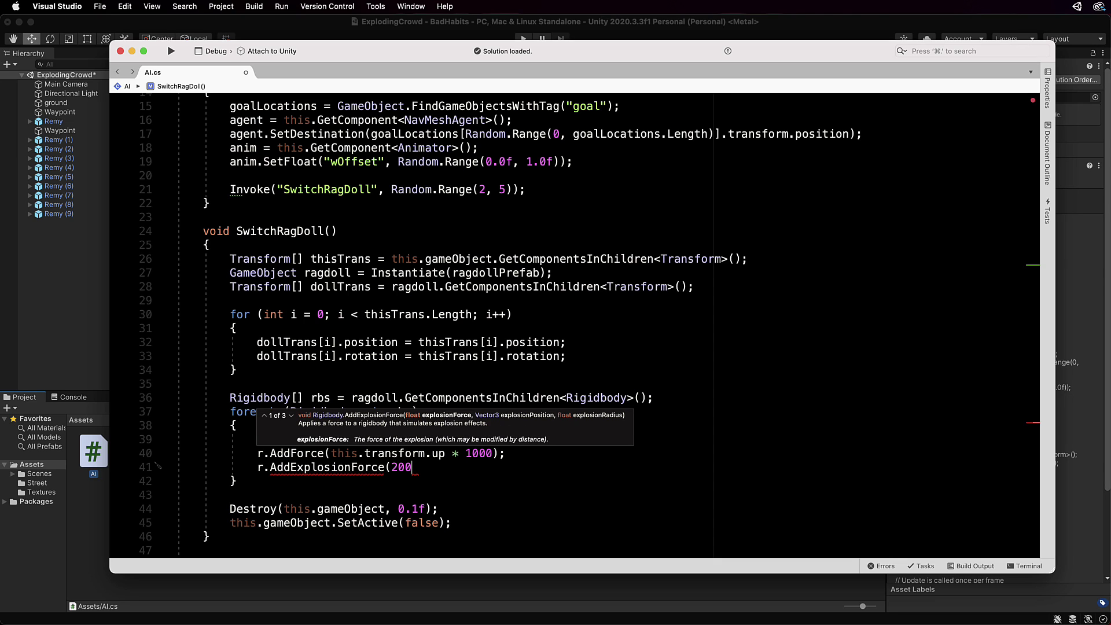
text(,)
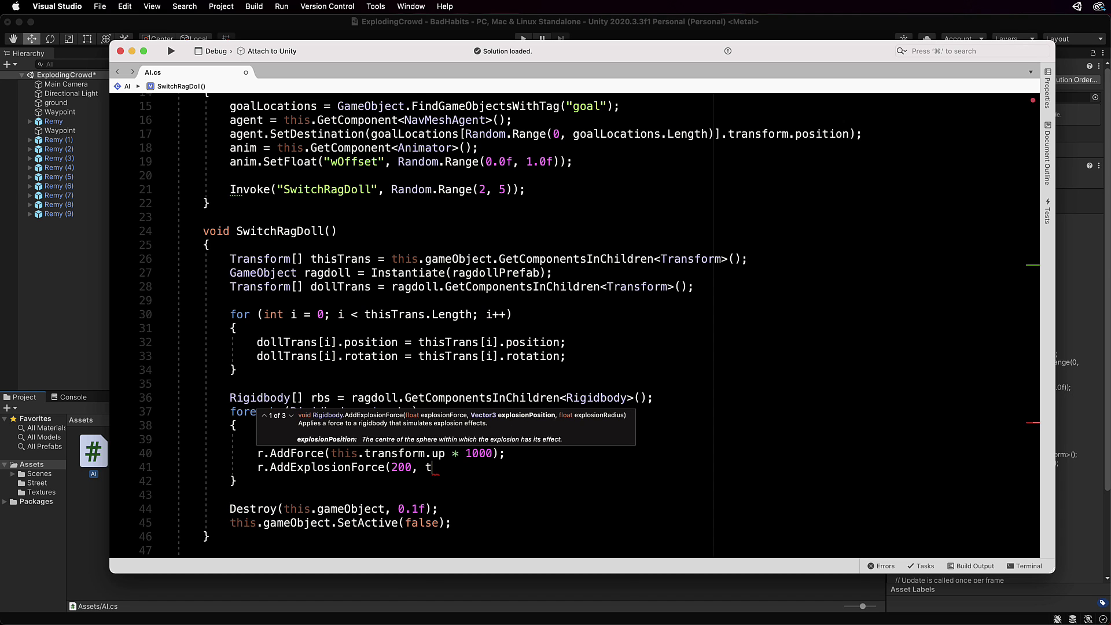
text( thi)
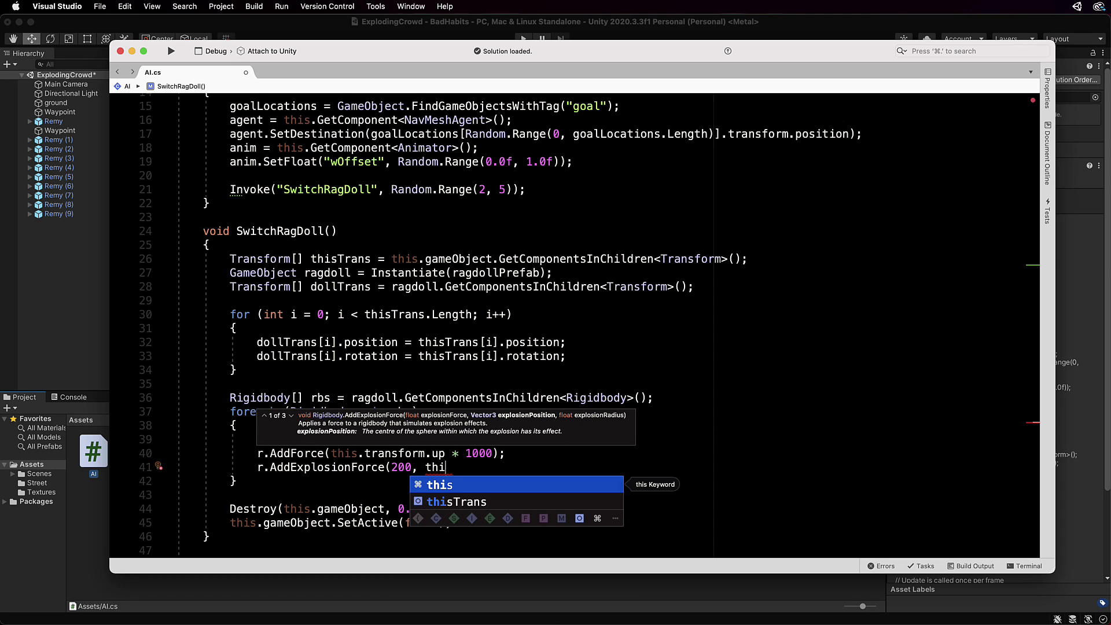
text(s.transform.p)
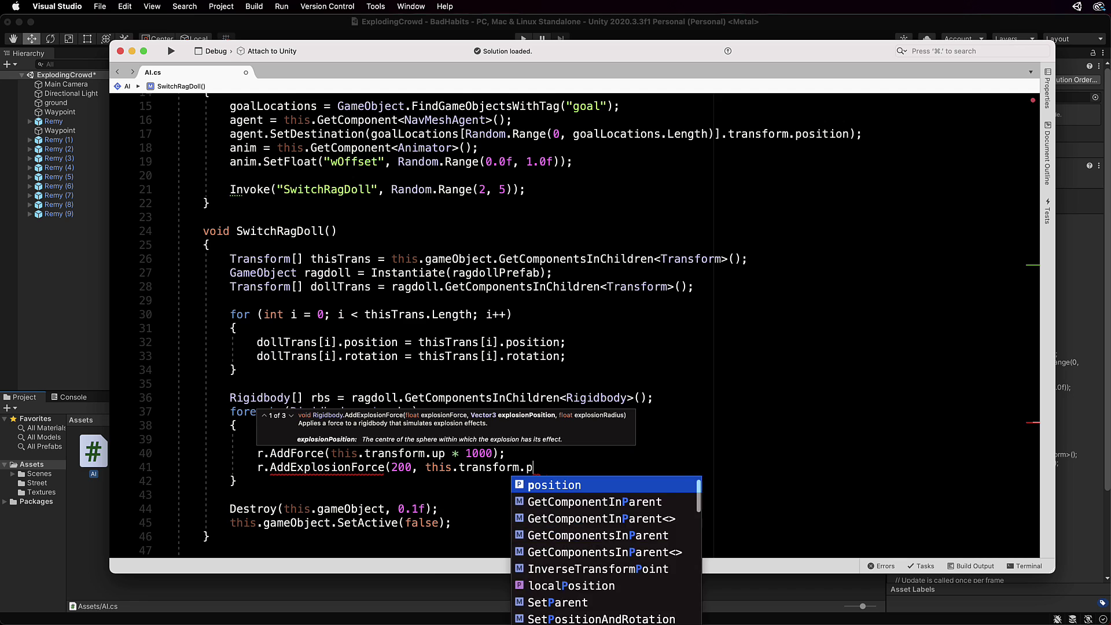
text(osition)
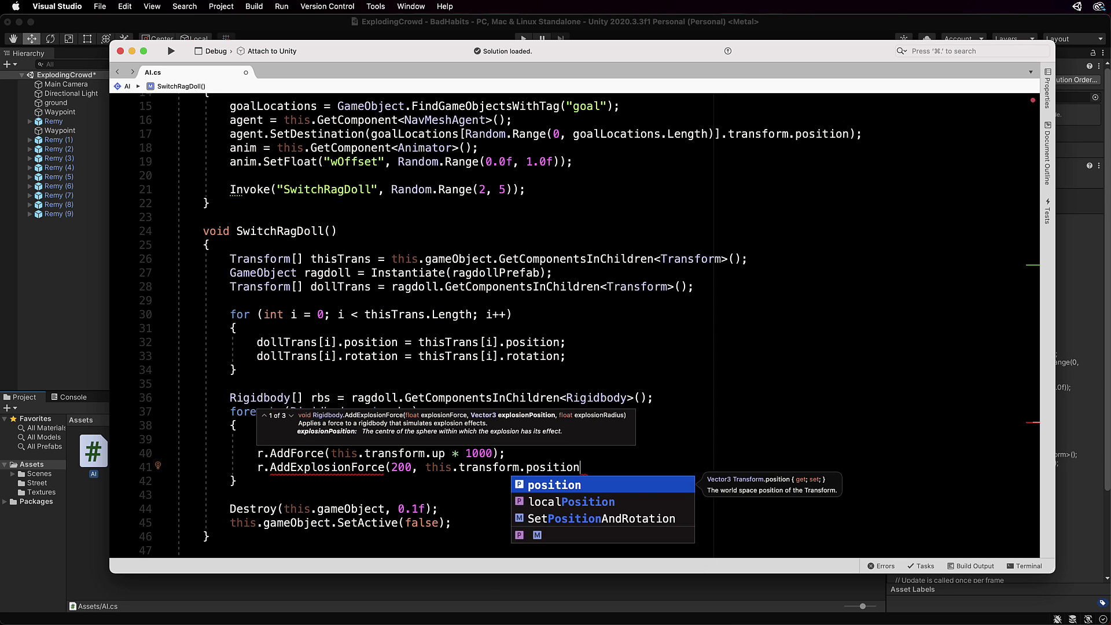
text(, )
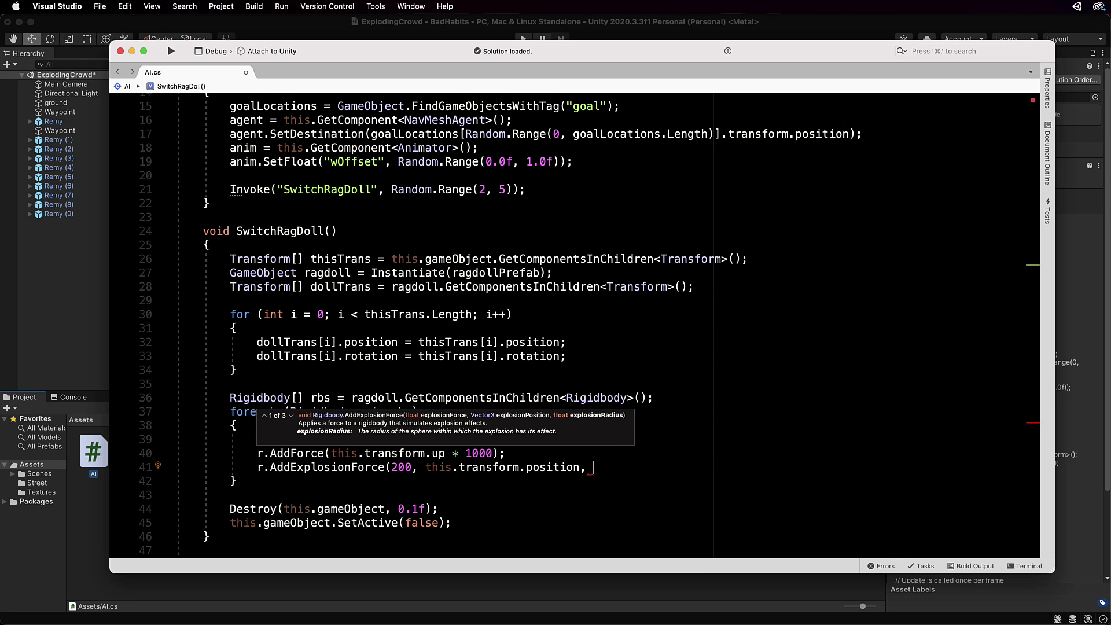
text(2)
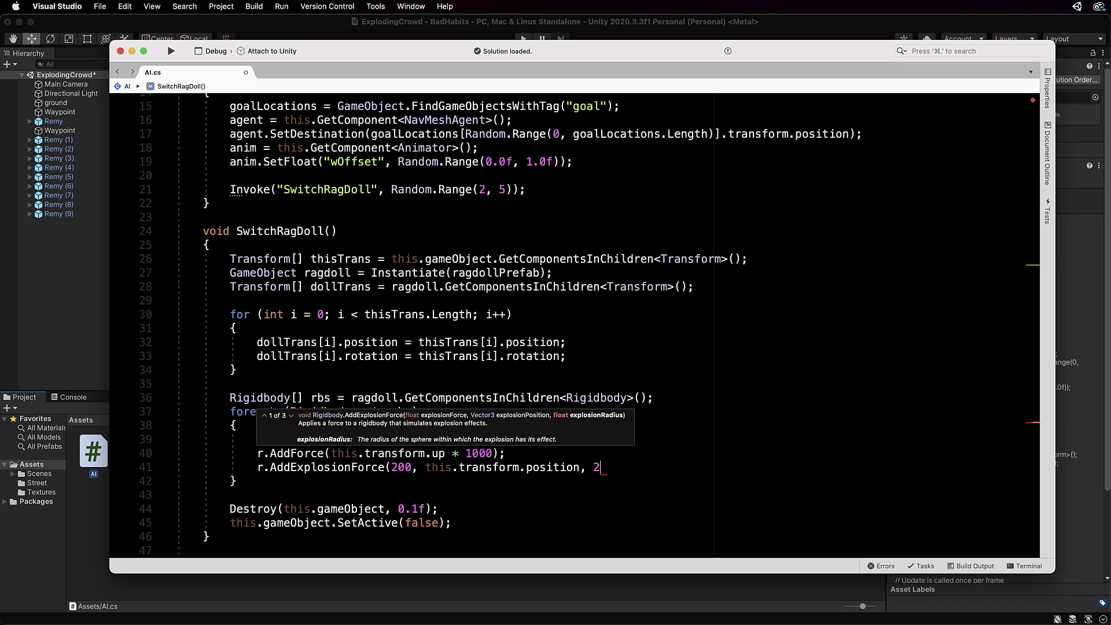
text();)
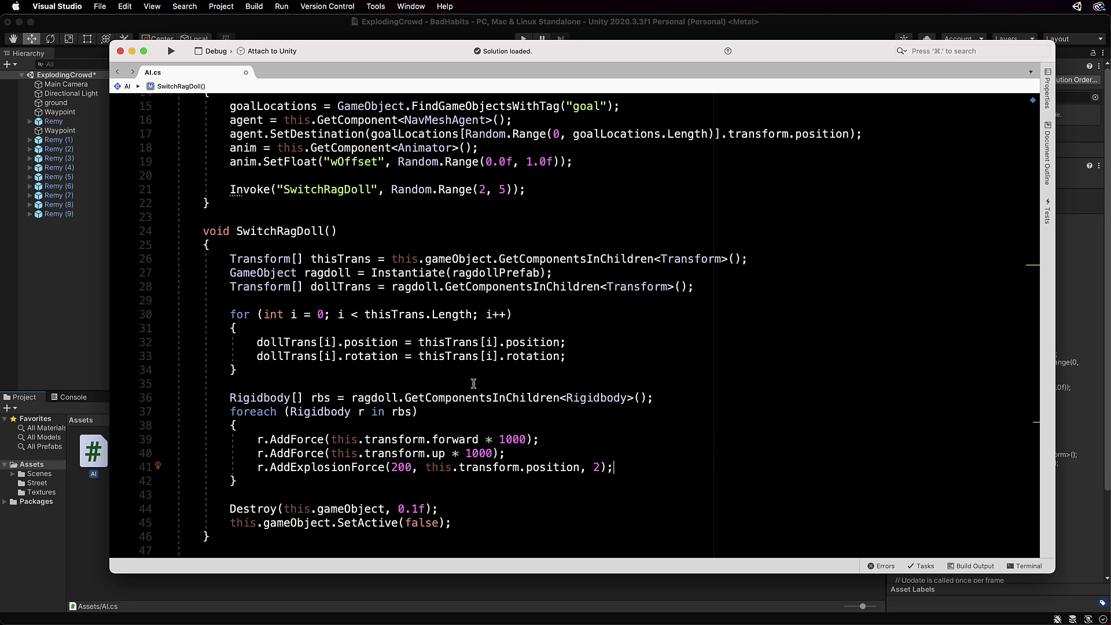
key(super+s)
- Back in Unity, run and stop a quick Play test of the flung ragdolls, then select Remy (9)
click(307, 26)
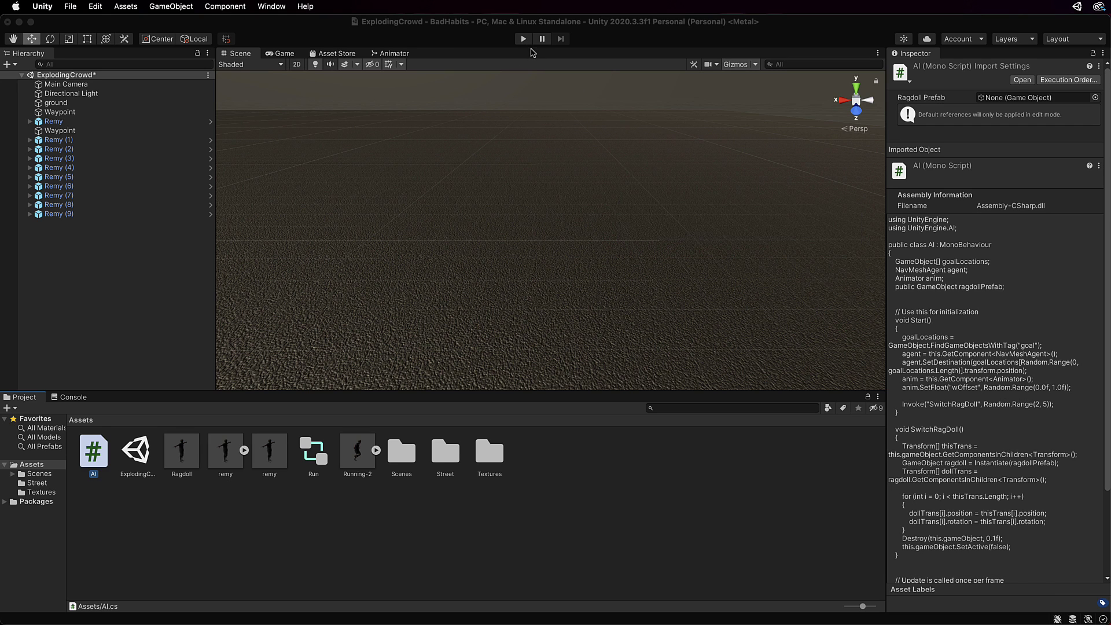
click(524, 39)
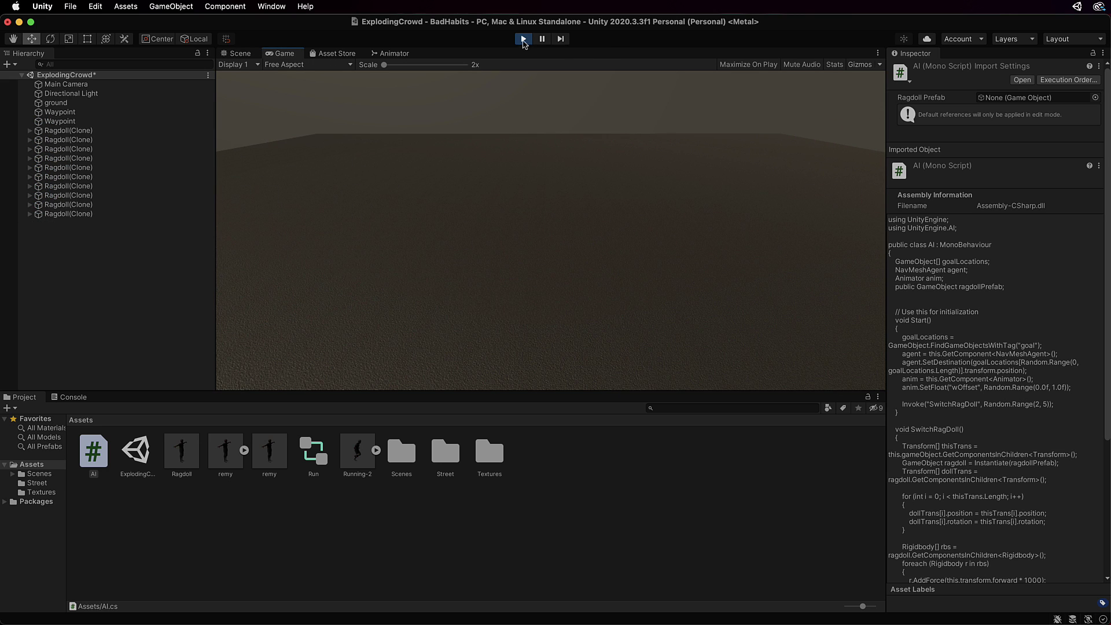
click(523, 39)
click(60, 214)
- Duplicate the Remy agent up to Remy (62) and play the scene with the larger crowd
key(super+d)
key(super+d)
key(super+d)
key(super+d)
key(super+d)
key(super+d)
key(super+d)
key(super+d)
key(super+d)
key(super+d)
key(super+d)
key(super+d)
key(super+d)
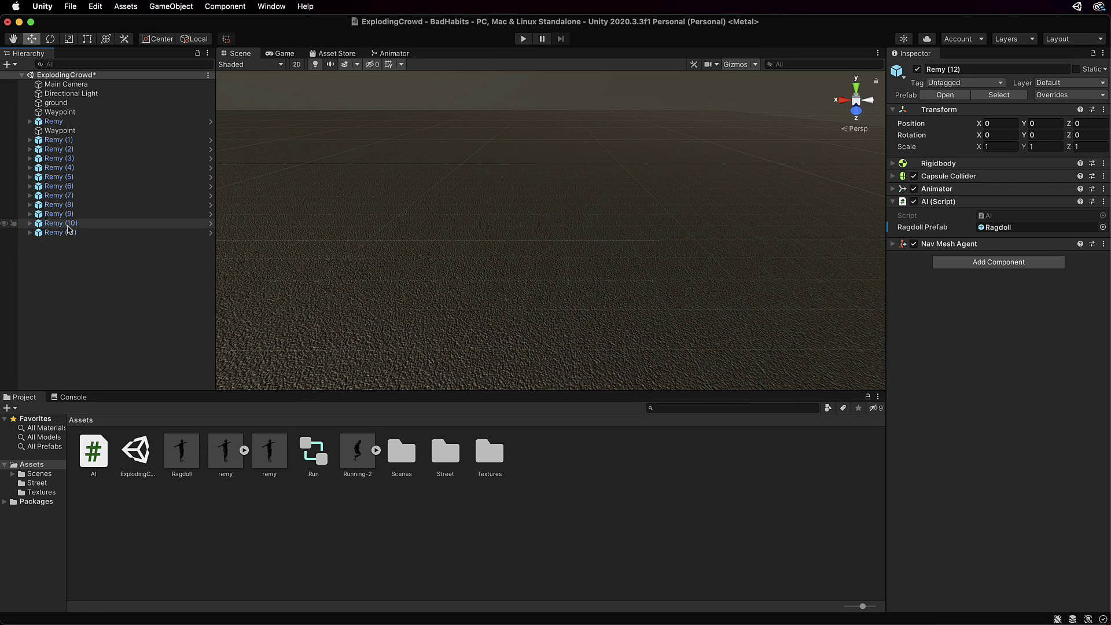
key(super+d)
key(super+d)
key(super+d)
key(super+d)
key(super+d)
key(super+d)
key(super+d)
key(super+d)
key(super+d)
key(super+d)
key(super+d)
key(super+d)
key(super+d)
key(super+d)
key(super+d)
key(super+d)
key(super+d)
key(super+d)
key(super+d)
key(super+d)
key(super+d)
key(super+d)
key(super+d)
key(super+d)
key(super+d)
key(super+d)
key(super+d)
key(super+d)
key(super+d)
key(super+d)
key(super+d)
key(super+d)
key(super+d)
key(super+d)
key(super+d)
key(super+d)
key(super+d)
key(super+d)
key(super+d)
key(super+d)
click(524, 39)
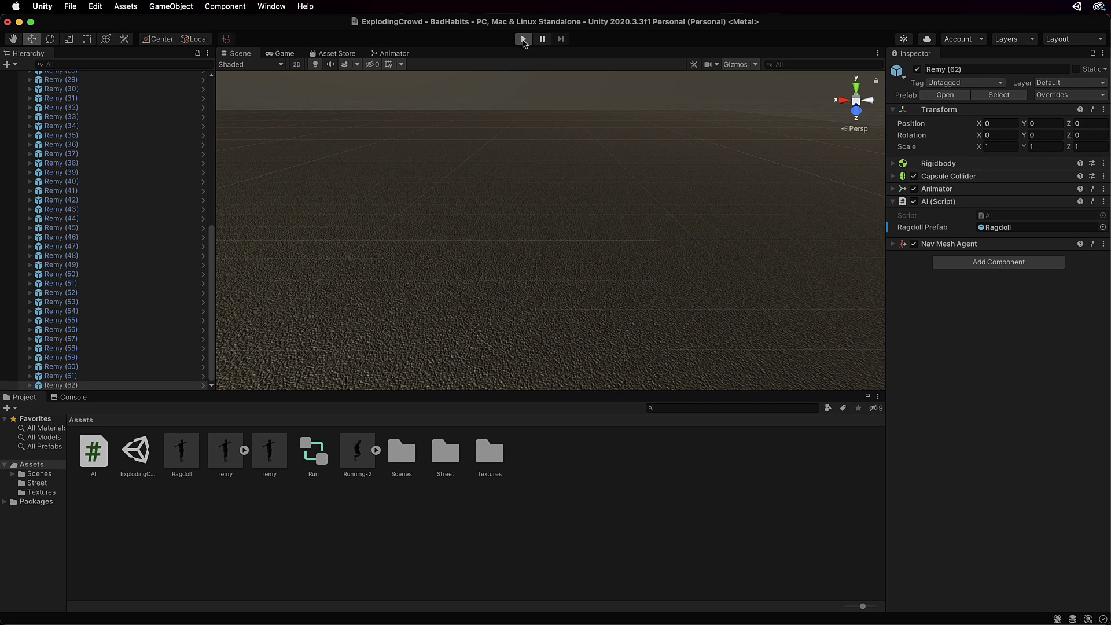